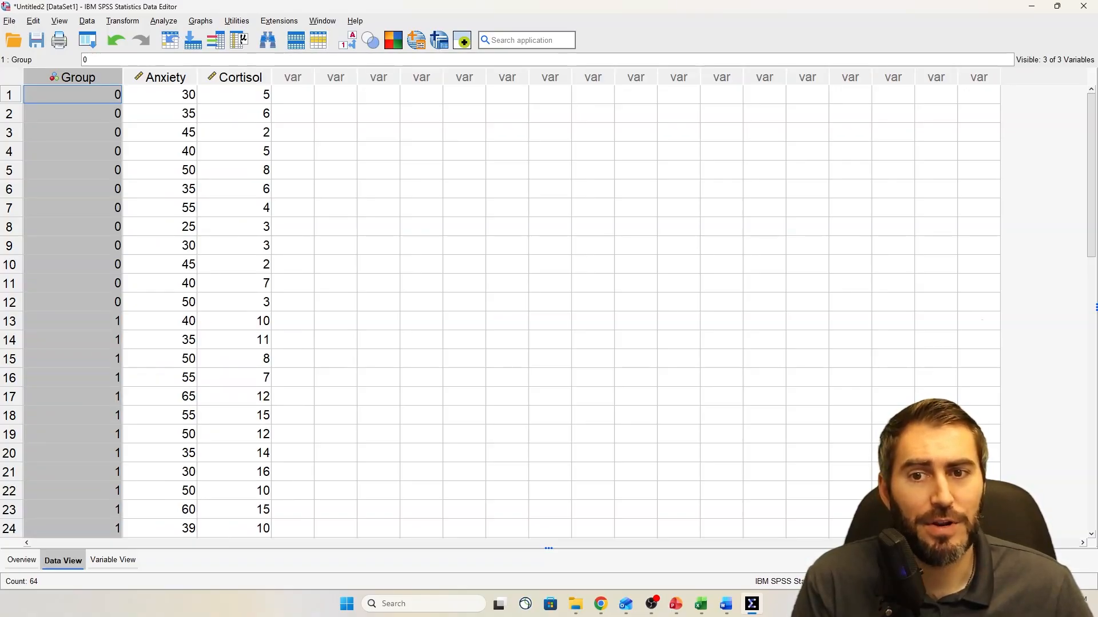
# Examine how the 0 and 1 codes are assigned to the cases in the Group column
pyautogui.press('Down')
pyautogui.press('Up')
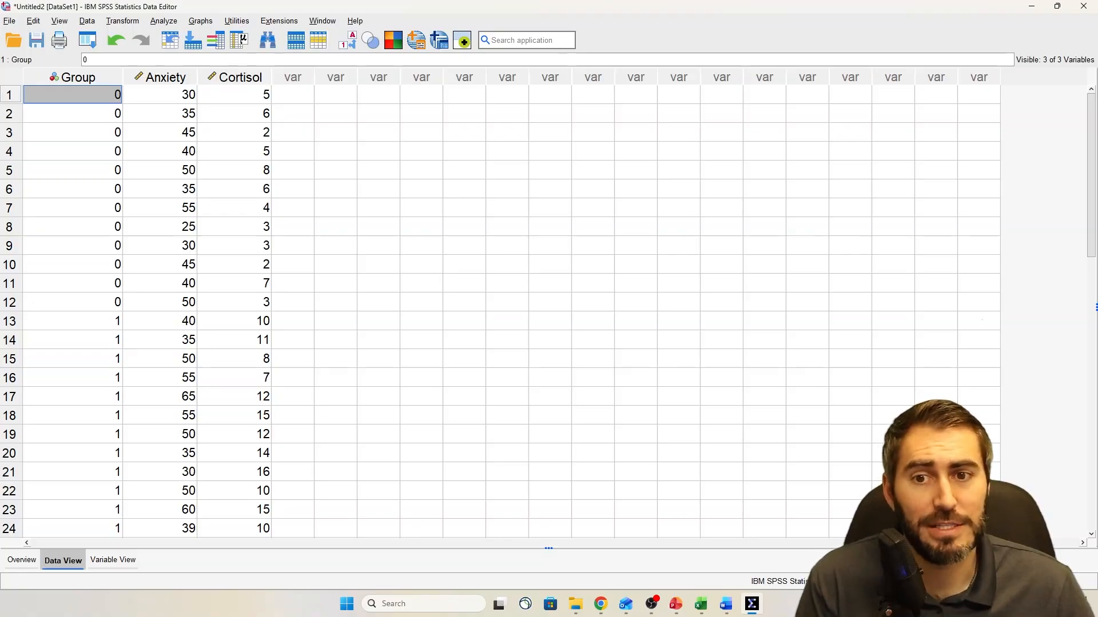
pyautogui.press('Down')
pyautogui.moveTo(73, 321); pyautogui.dragTo(73, 416)
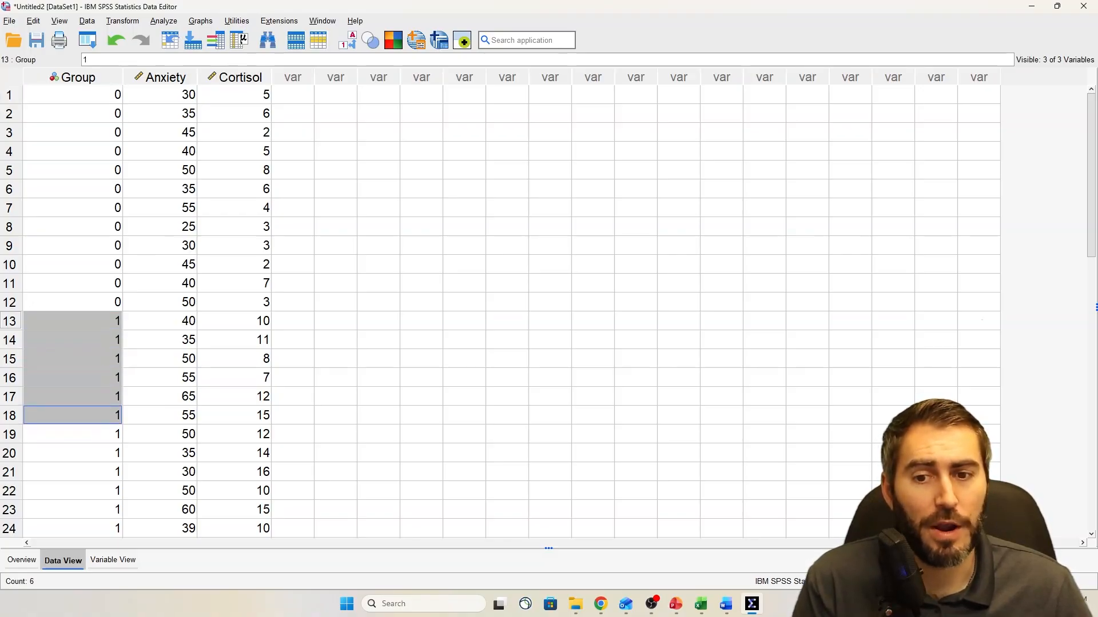
pyautogui.click(73, 94)
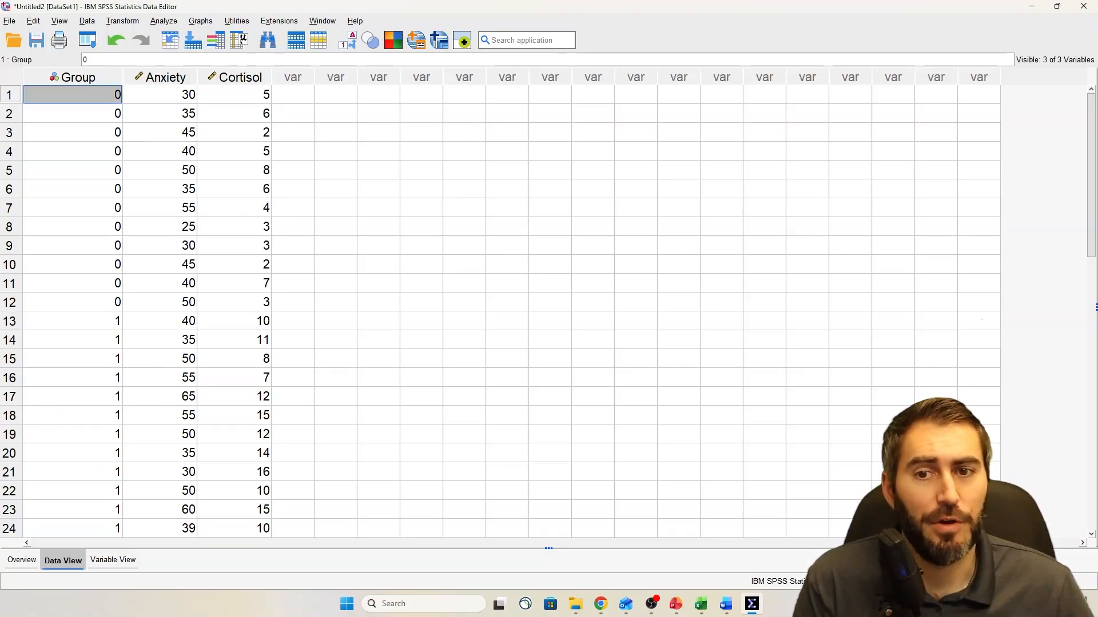
# Review the value labels defined for the Group variable, leaving them as they are
pyautogui.click(113, 560)
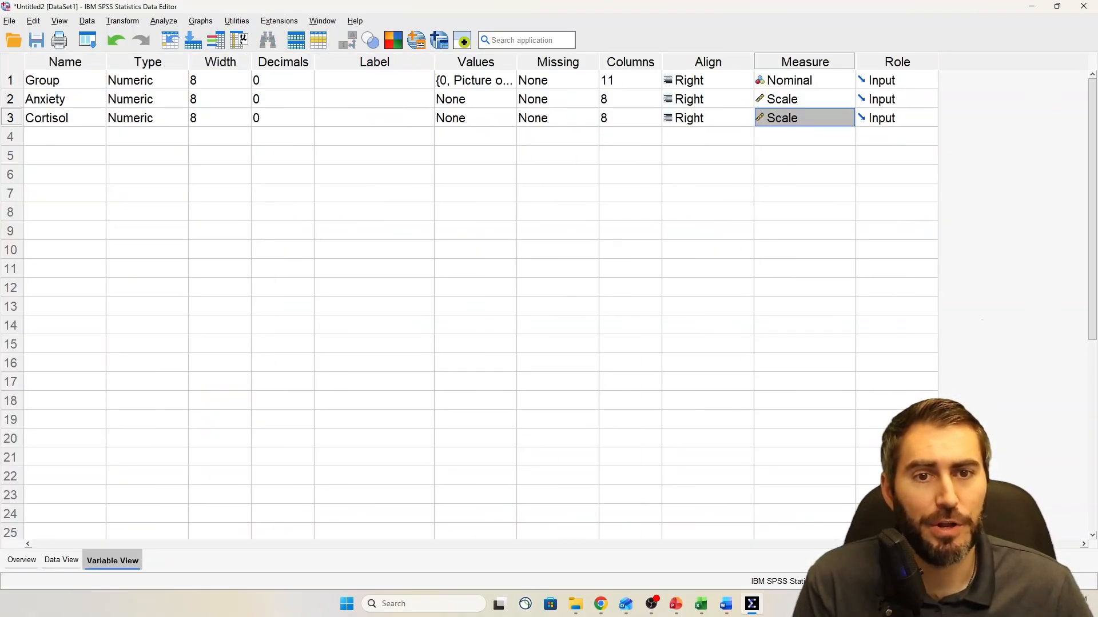
pyautogui.click(508, 81)
pyautogui.click(508, 81)
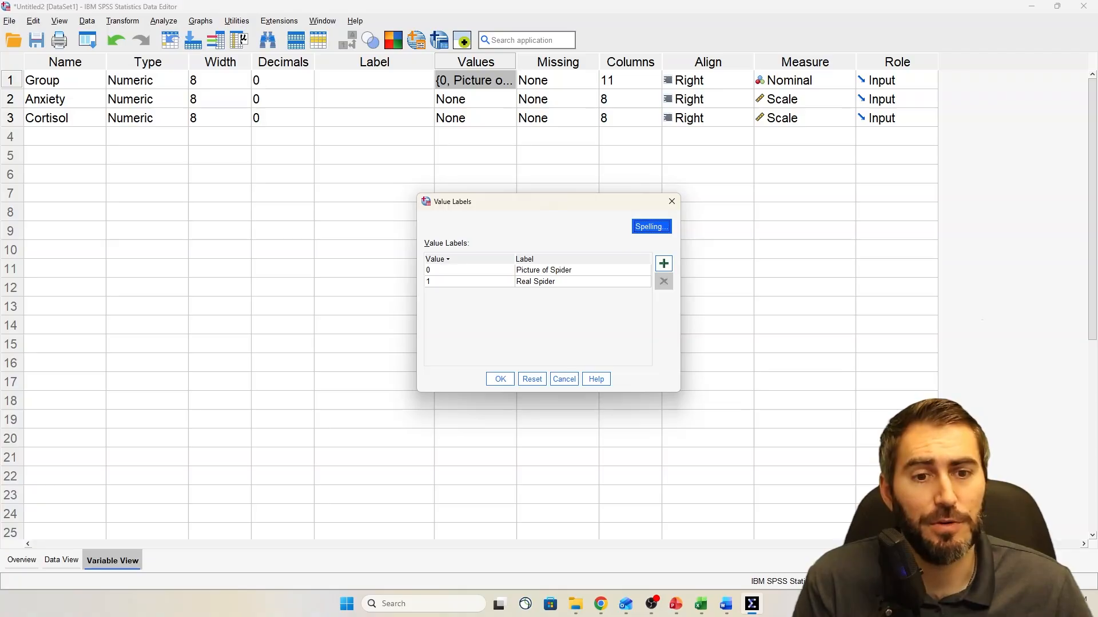
pyautogui.click(672, 201)
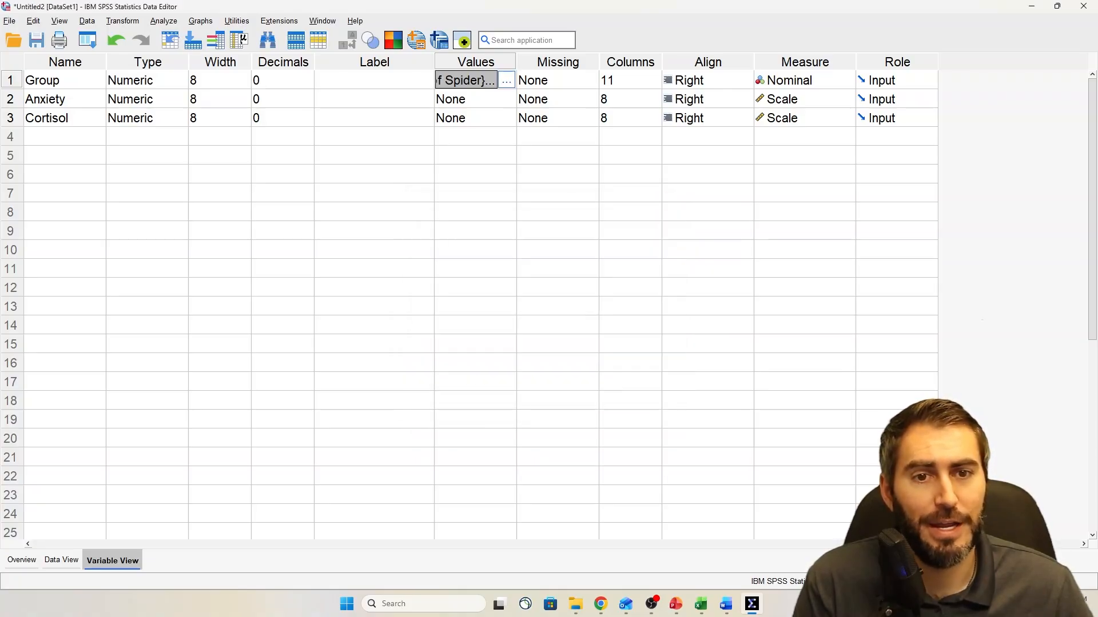
# Show the Group value labels in place of the numeric codes in the data grid, and switch back to the codes
pyautogui.click(62, 560)
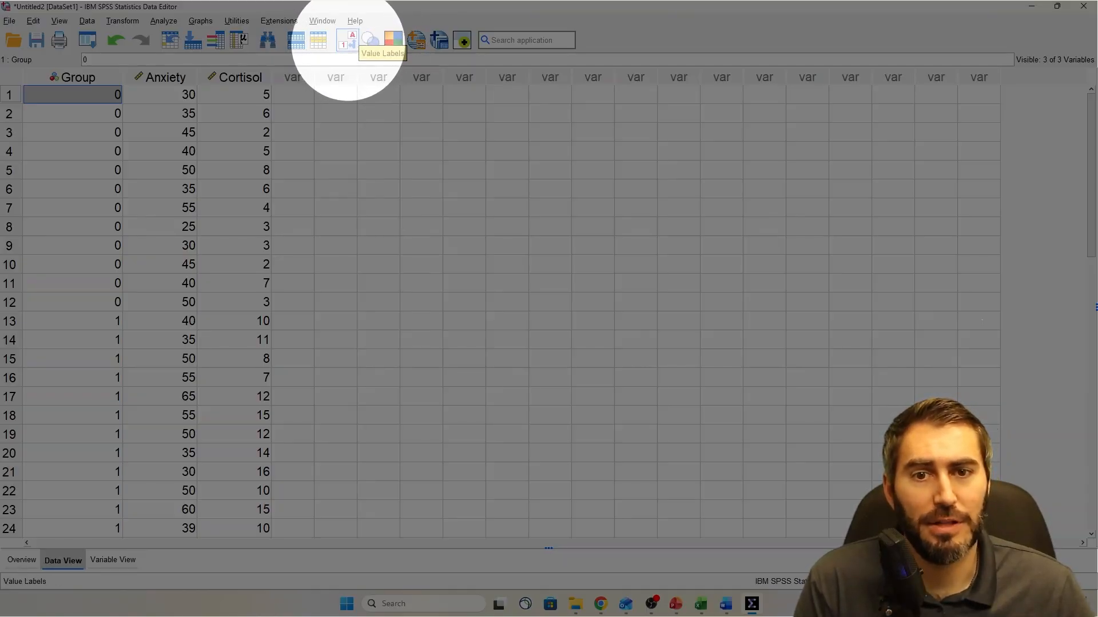
pyautogui.click(347, 40)
pyautogui.click(347, 40)
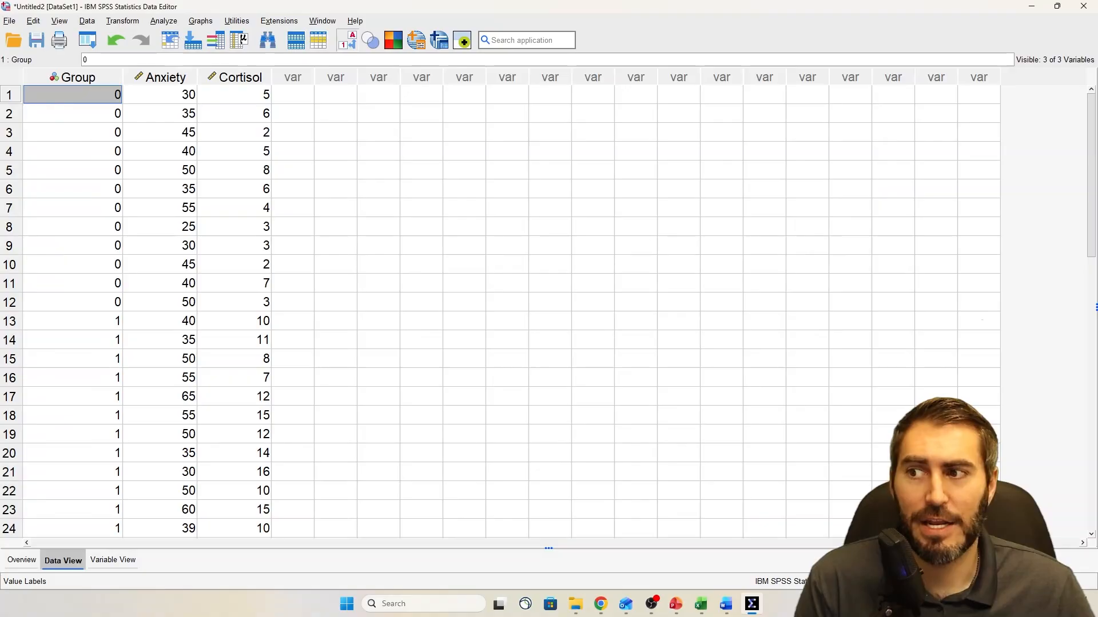
pyautogui.click(347, 40)
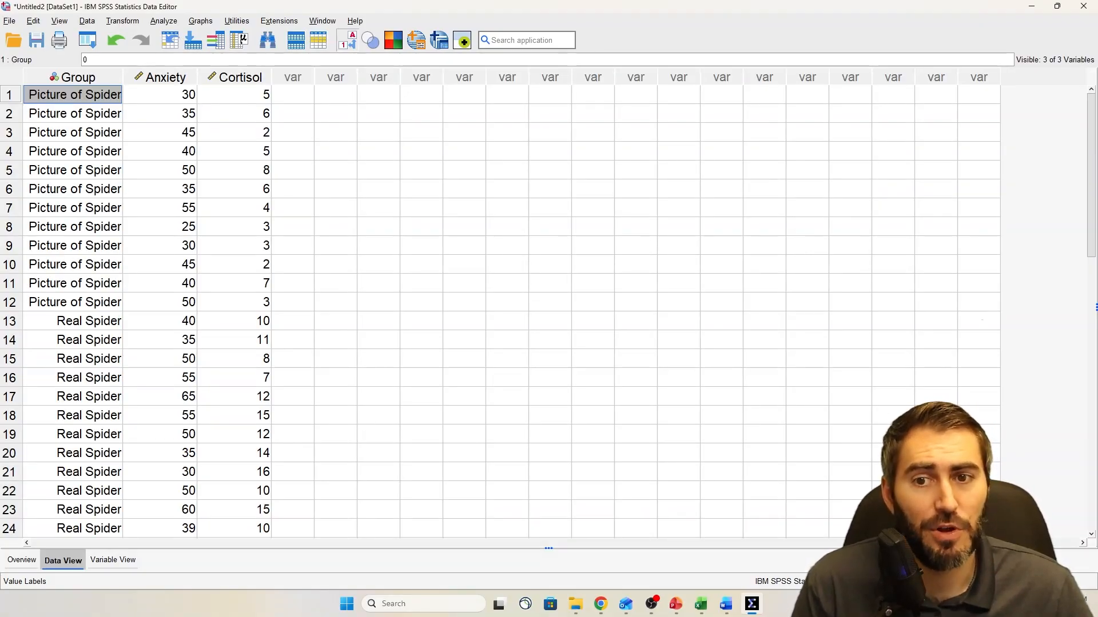
pyautogui.click(347, 40)
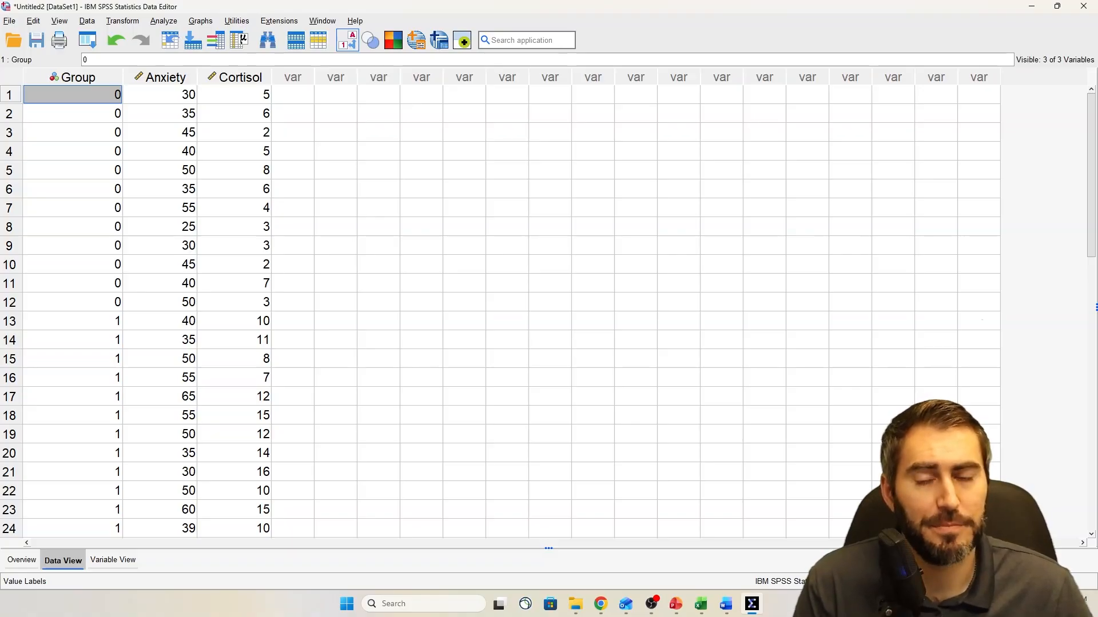
# Examine the Anxiety and Cortisol data columns alongside the Group column
pyautogui.click(165, 77)
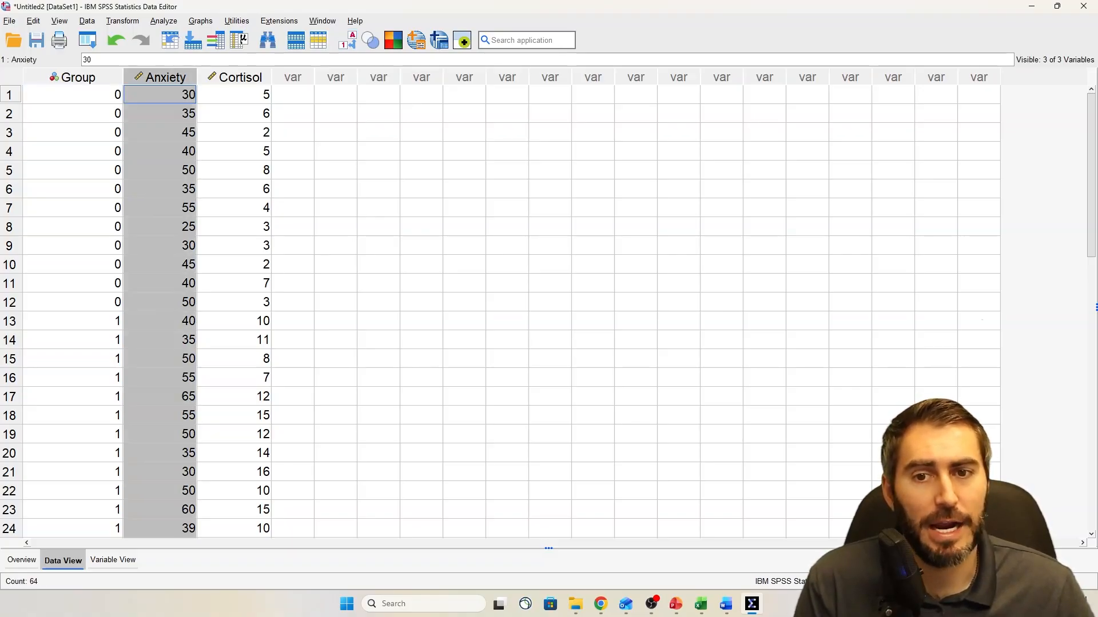
pyautogui.click(240, 77)
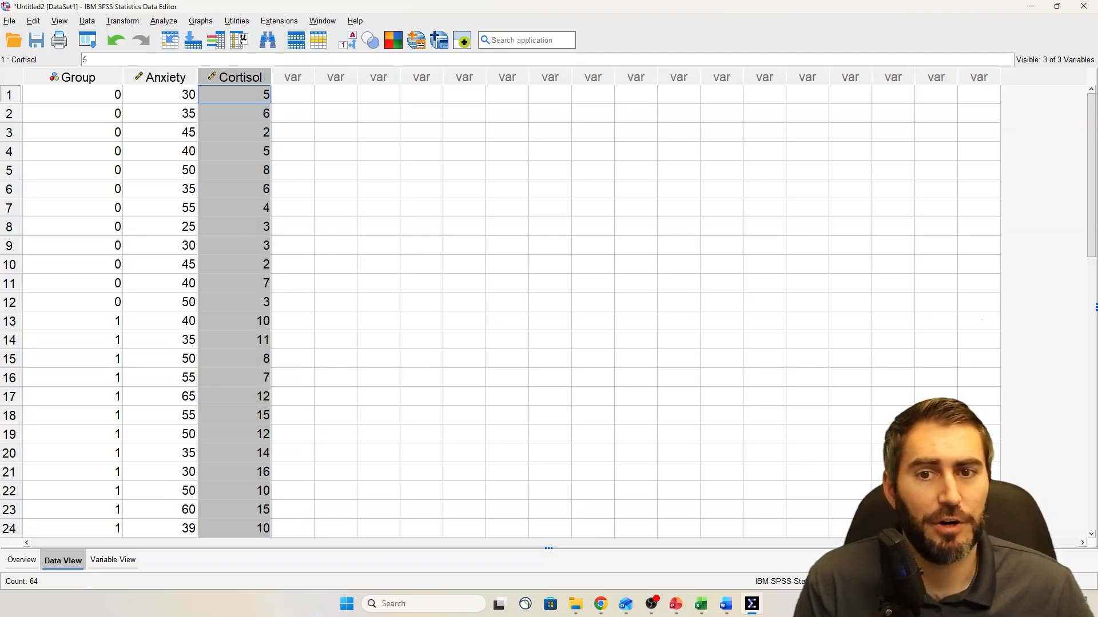
pyautogui.moveTo(165, 77); pyautogui.dragTo(240, 77)
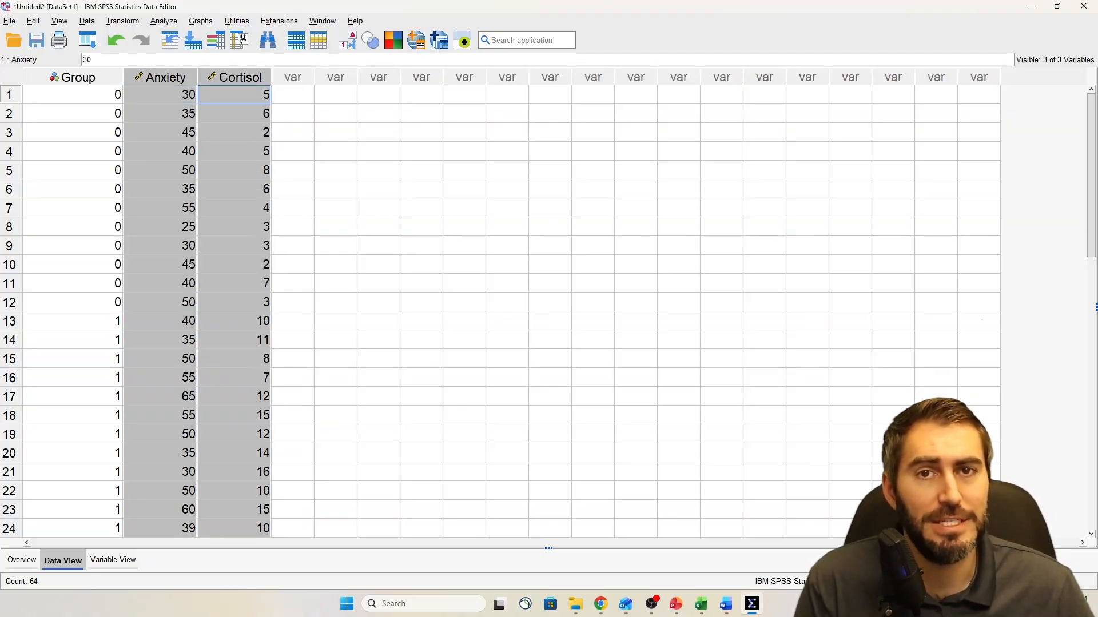
pyautogui.click(72, 77)
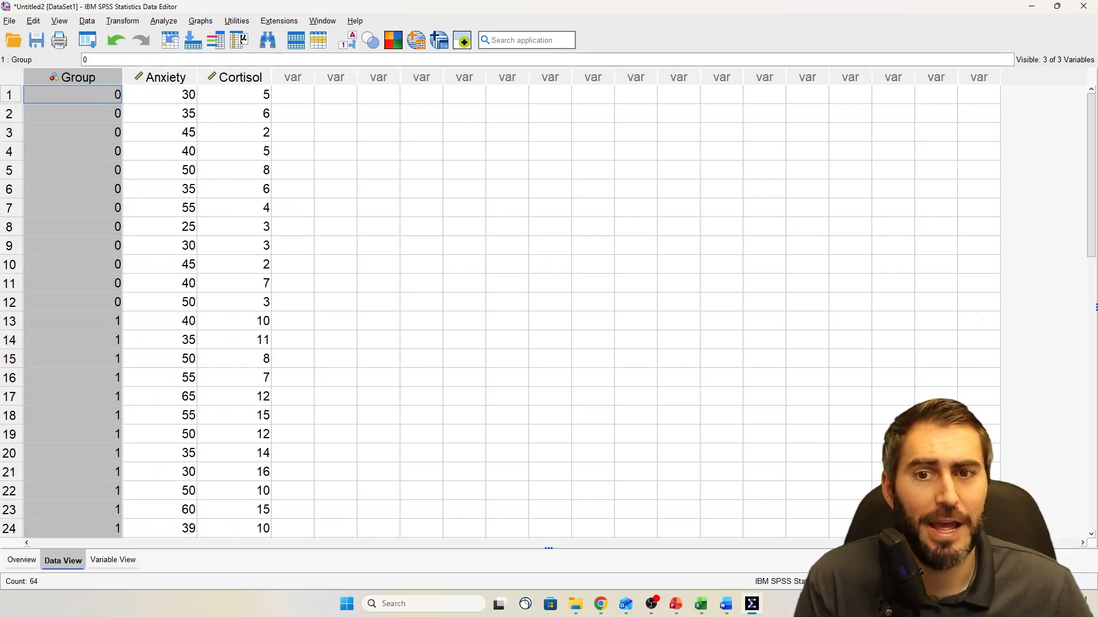
pyautogui.click(165, 77)
pyautogui.click(237, 77)
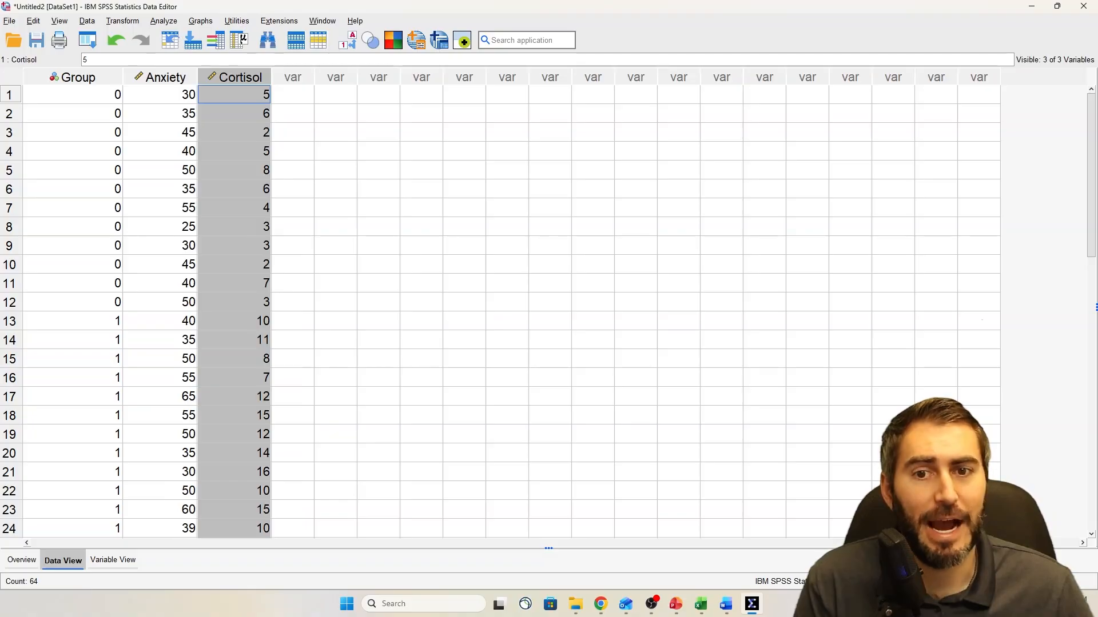
pyautogui.click(165, 77)
pyautogui.click(238, 77)
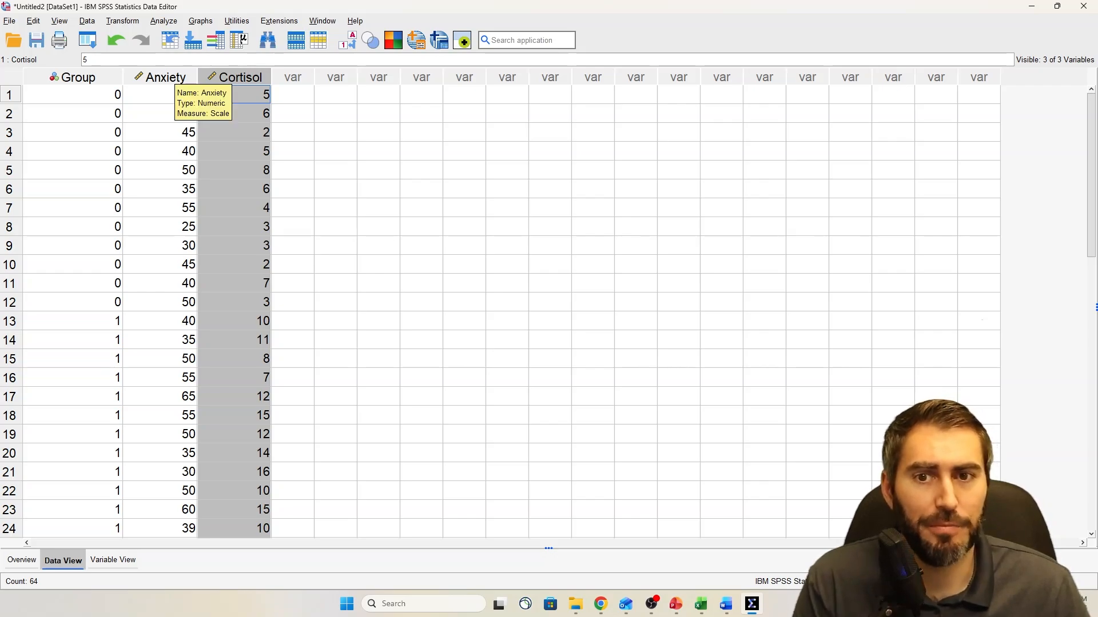
pyautogui.click(109, 77)
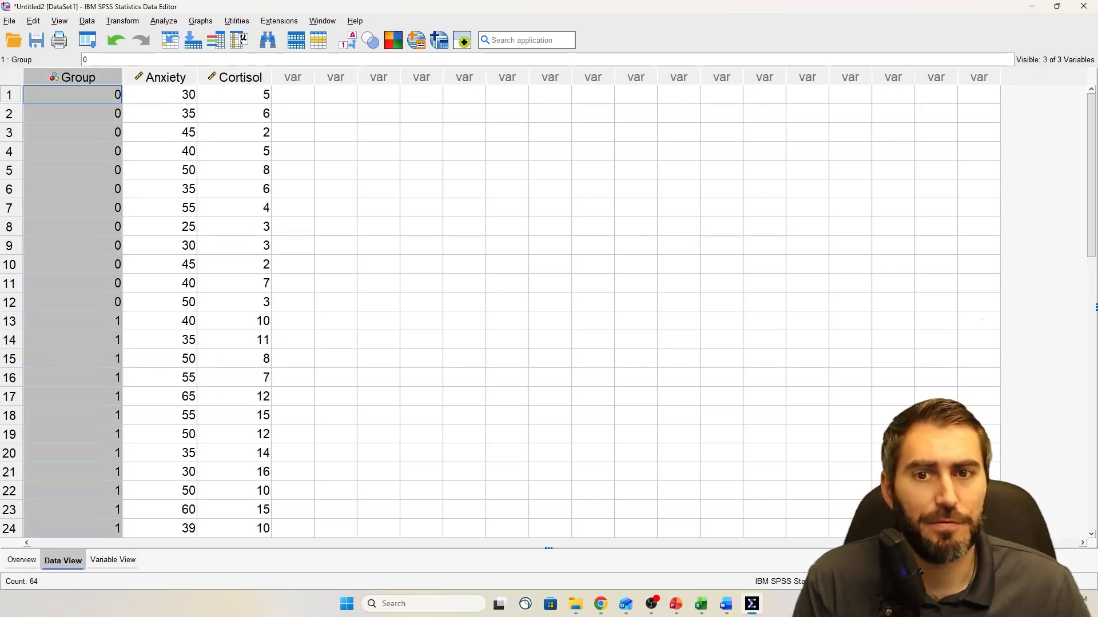
# Define a simple error bar chart with summaries for groups of cases, using Group as the category axis
pyautogui.click(200, 21)
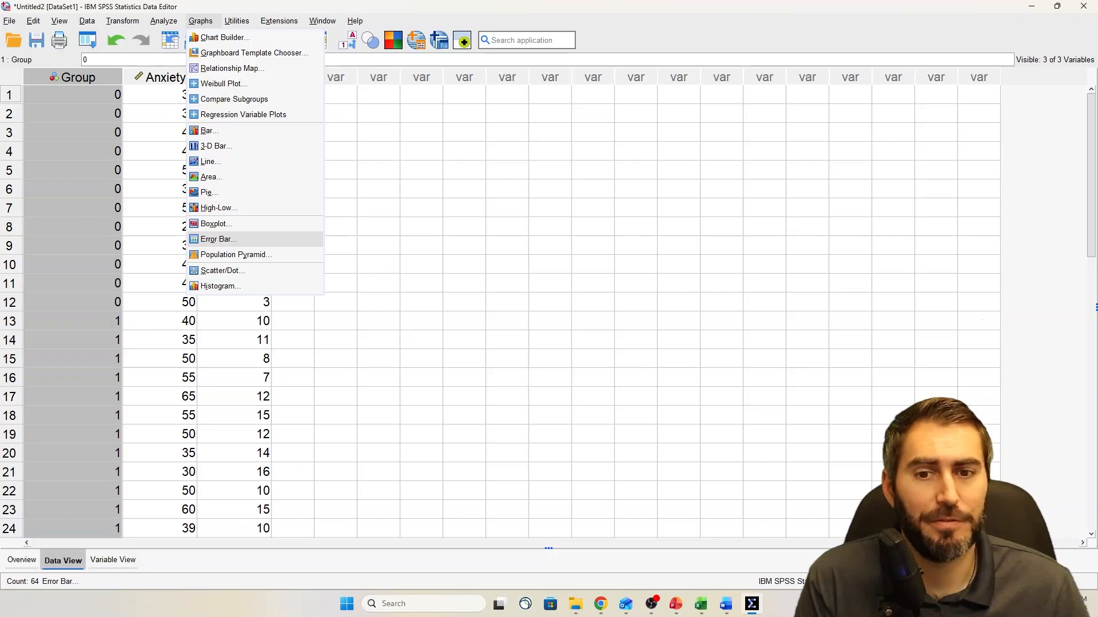
pyautogui.press('Return')
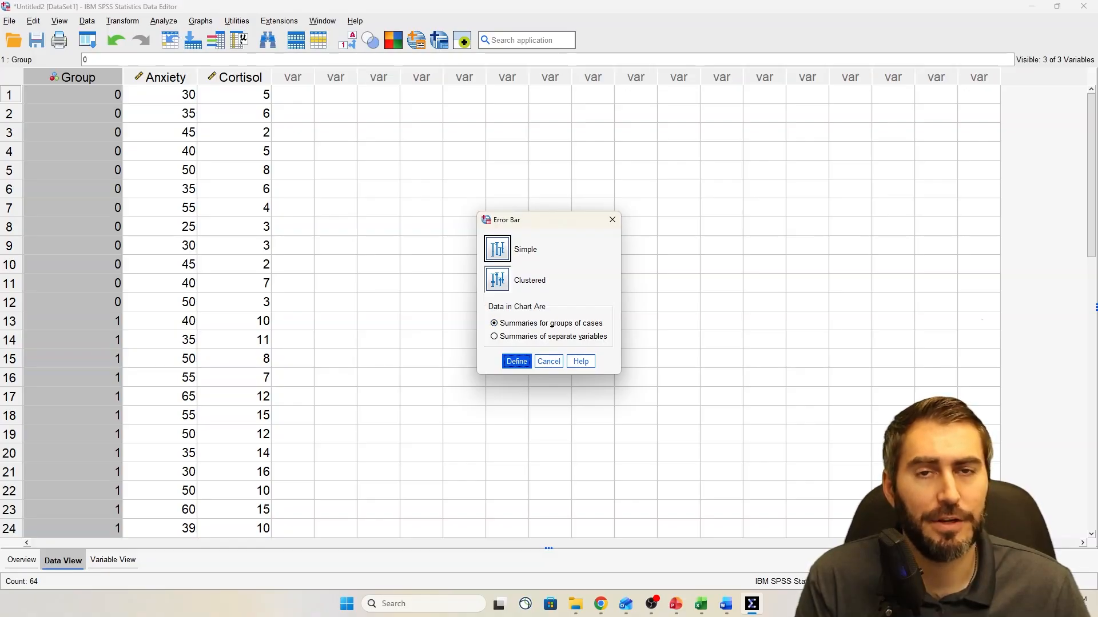
pyautogui.press('Return')
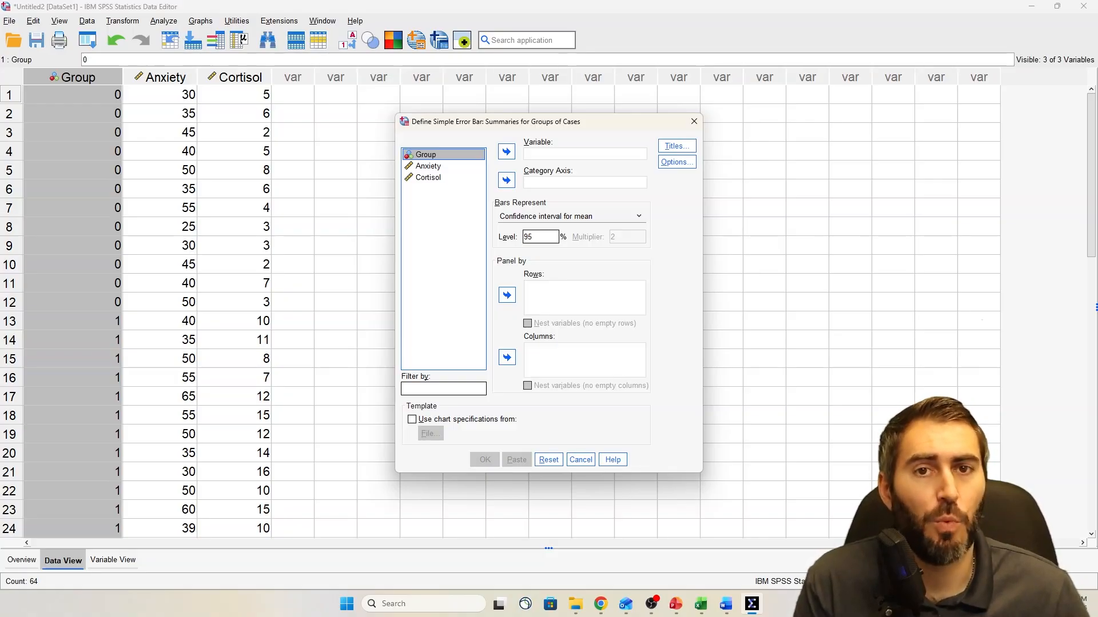
pyautogui.click(428, 166)
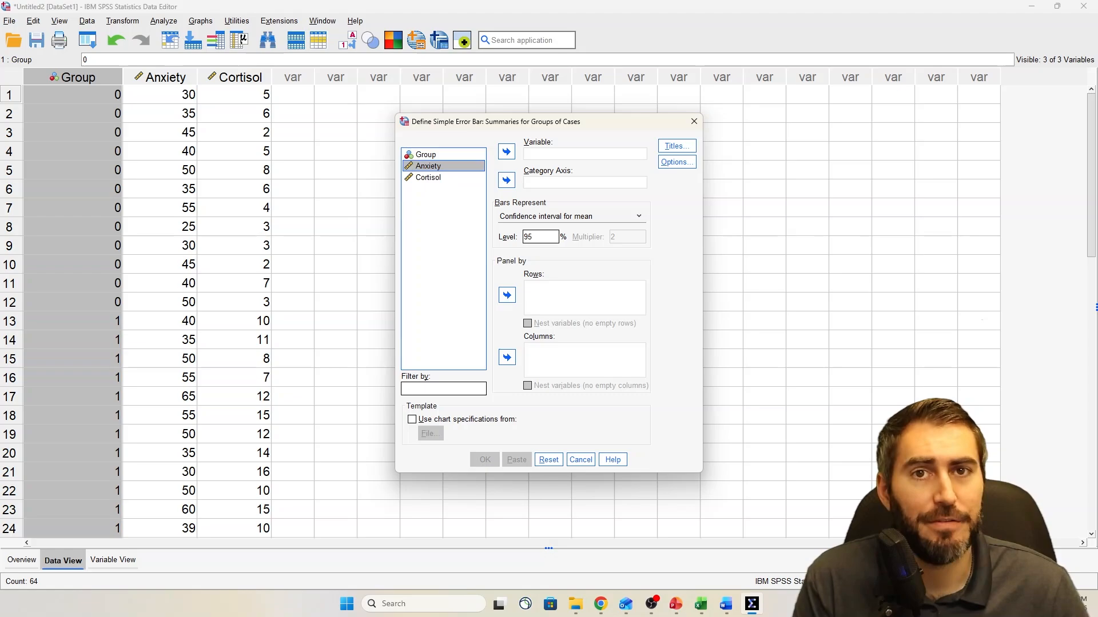
pyautogui.click(428, 178)
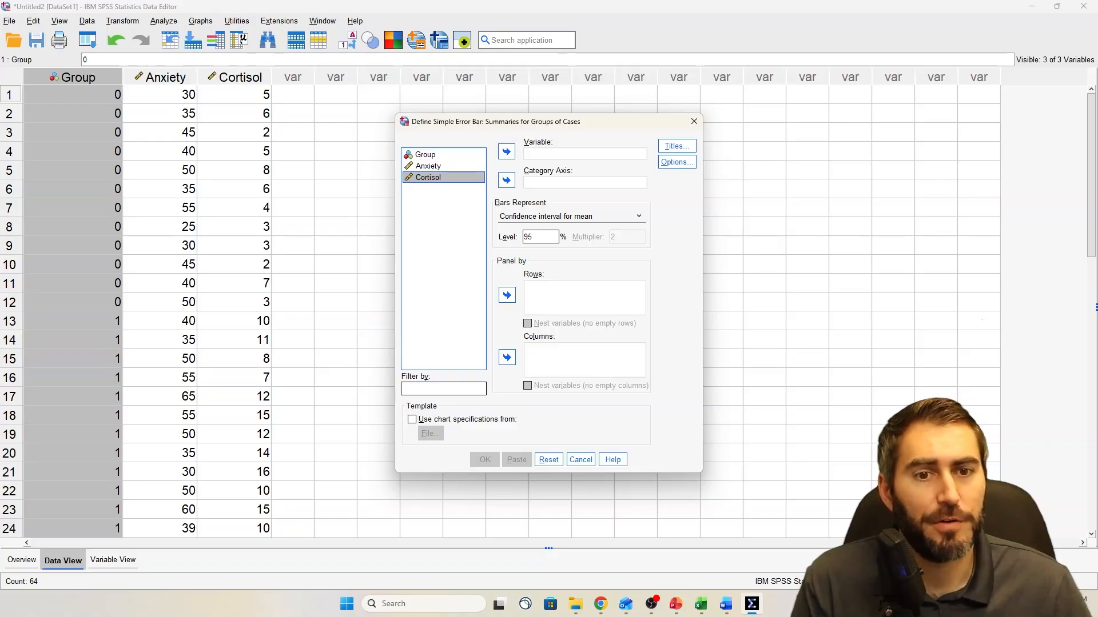
pyautogui.click(426, 155)
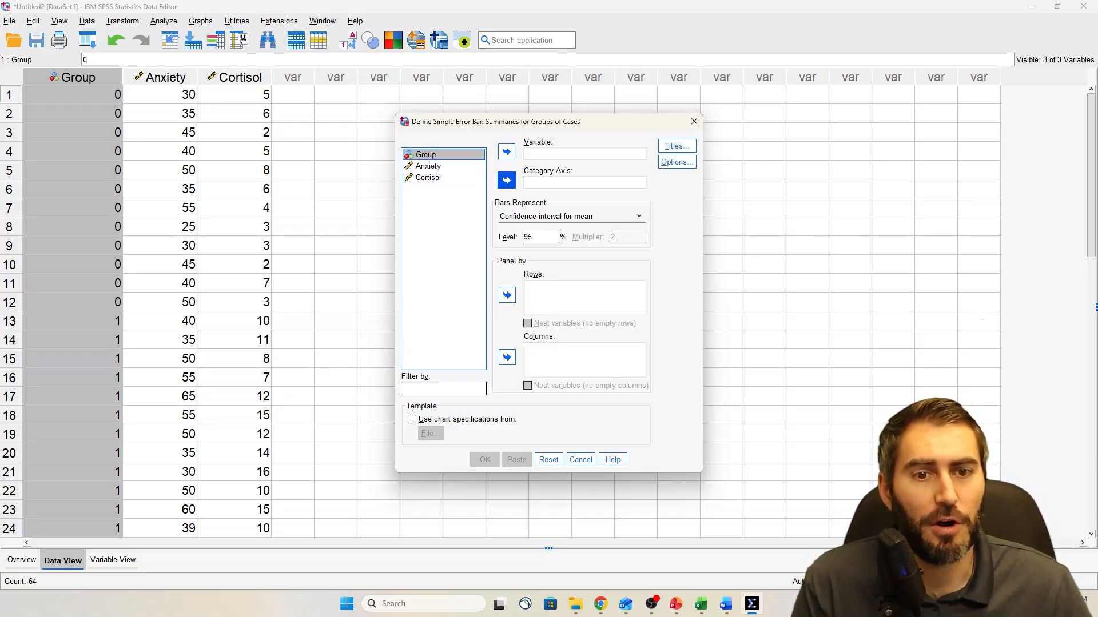
pyautogui.click(507, 181)
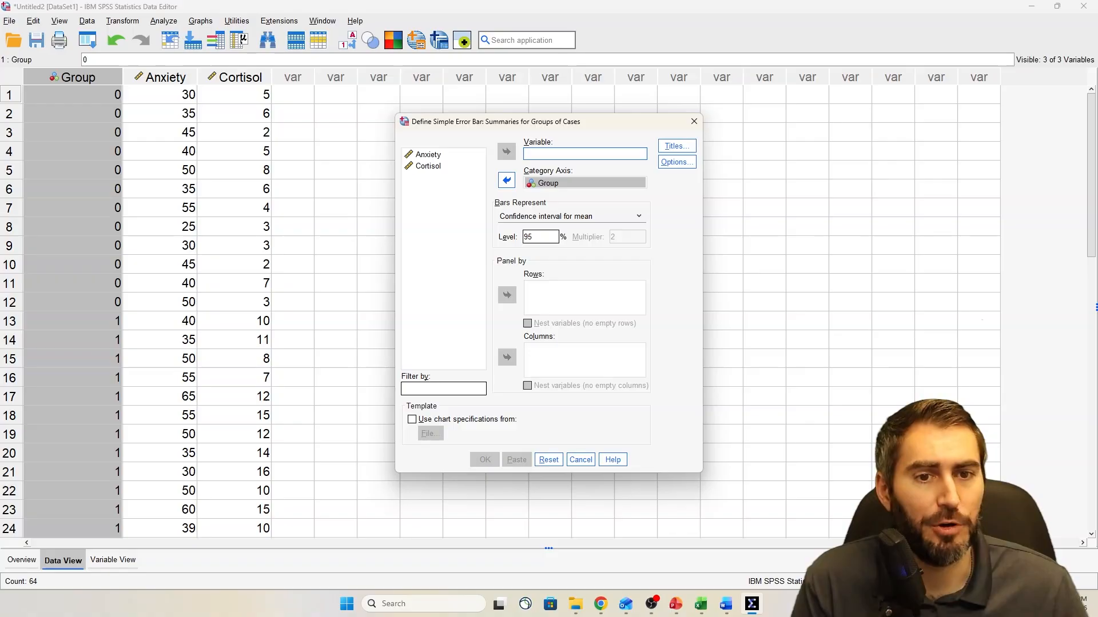
# Assign Anxiety as the charted variable and generate the error bar chart with 95% confidence intervals for the mean
pyautogui.click(429, 155)
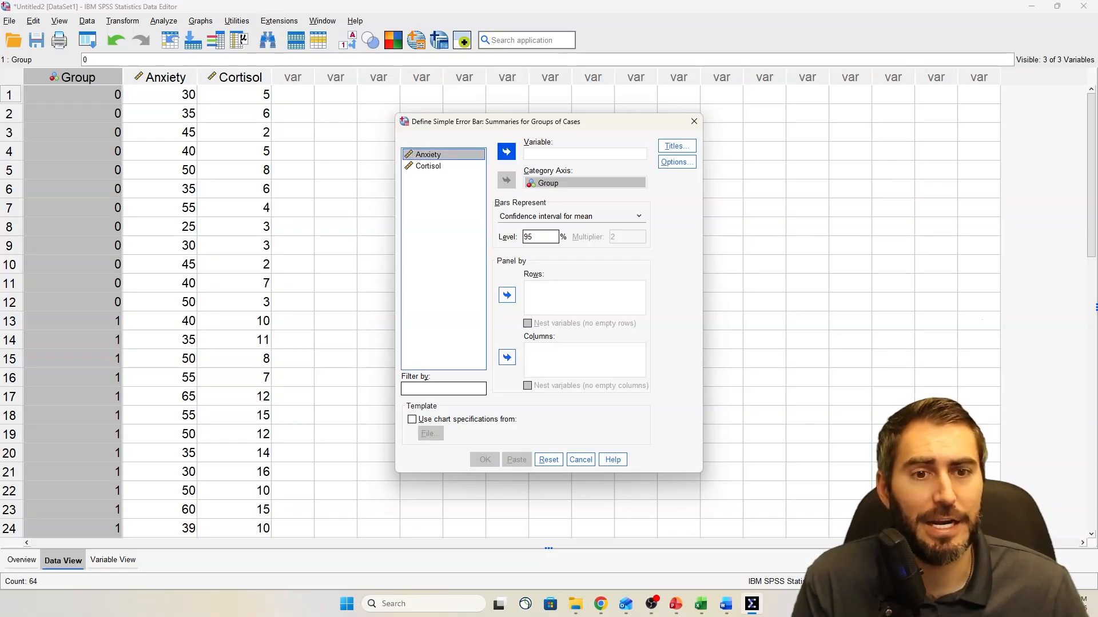
pyautogui.click(506, 151)
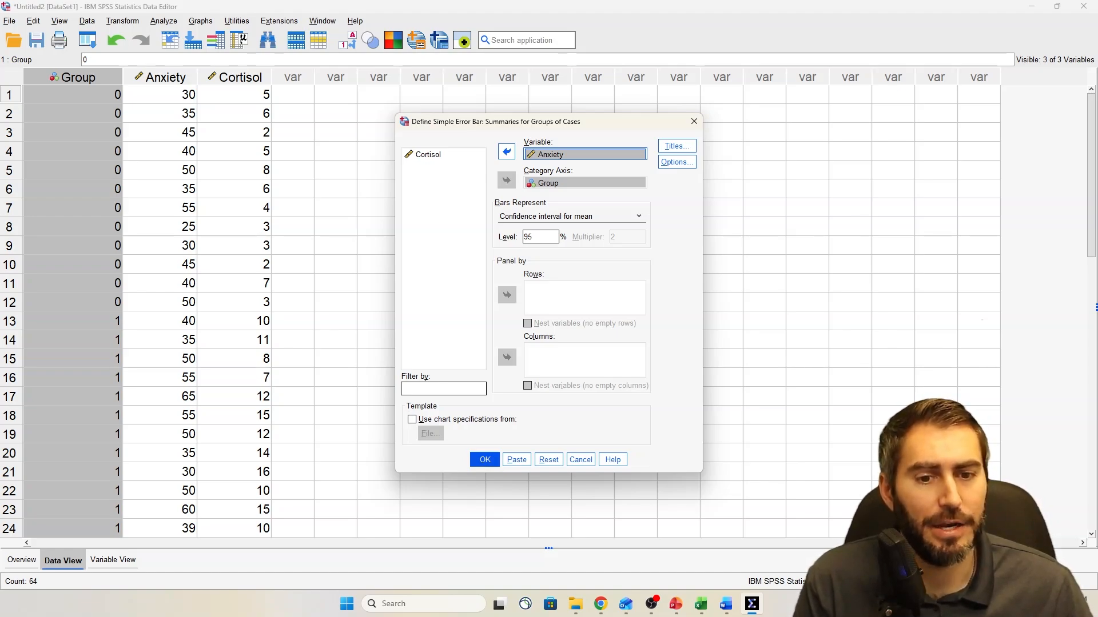
pyautogui.press('Return')
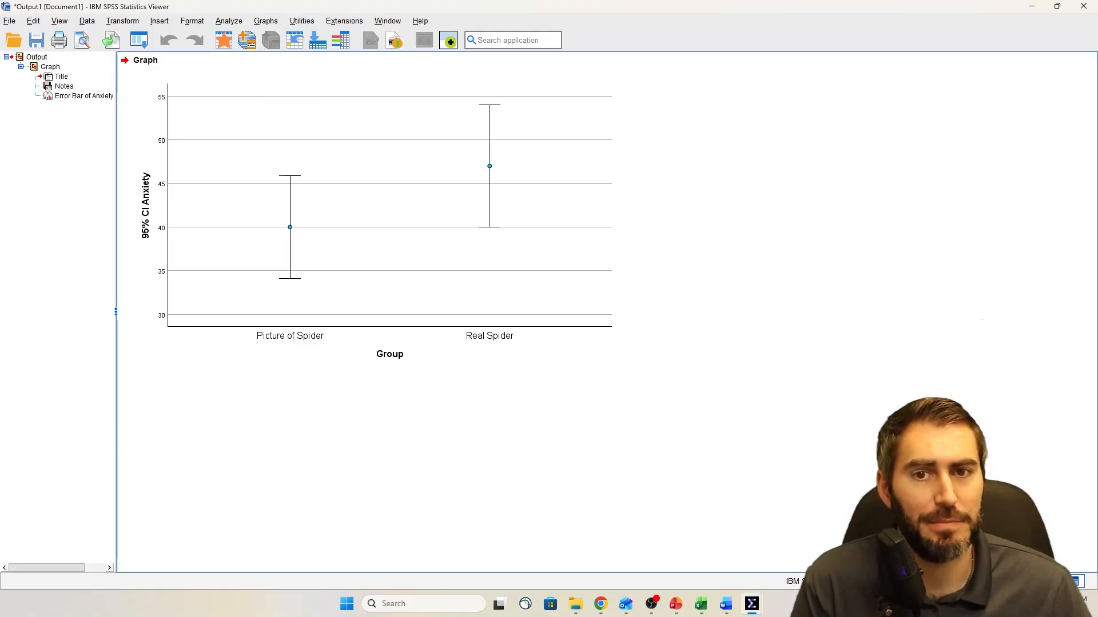
# Generate a second simple error bar chart by Group, replacing Anxiety with Cortisol as the variable and keeping the 95% confidence interval
pyautogui.click(266, 20)
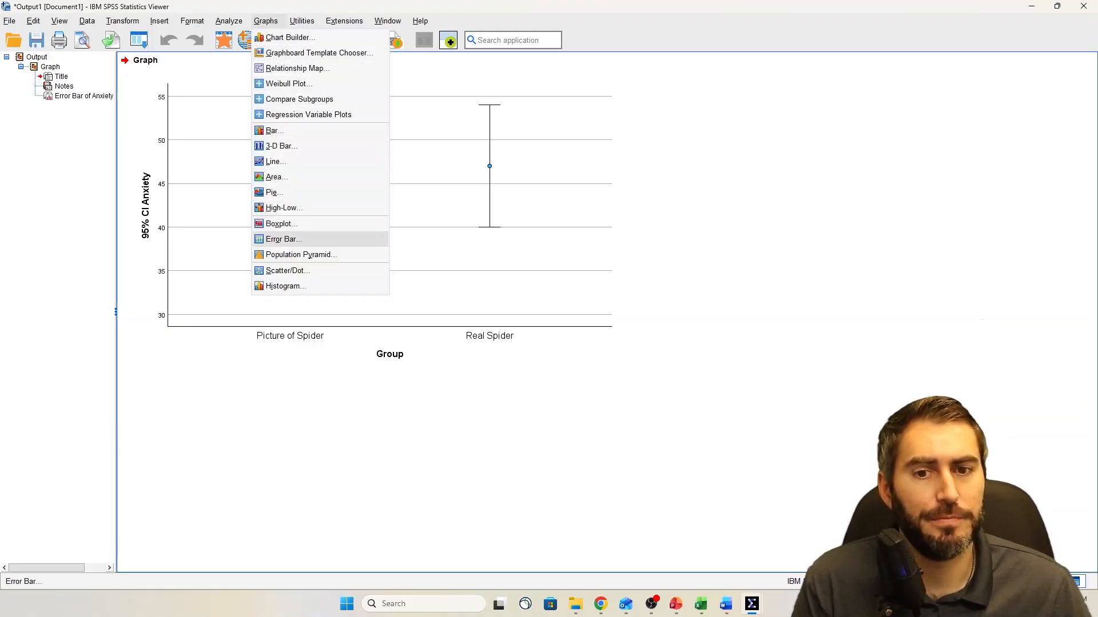
pyautogui.click(283, 239)
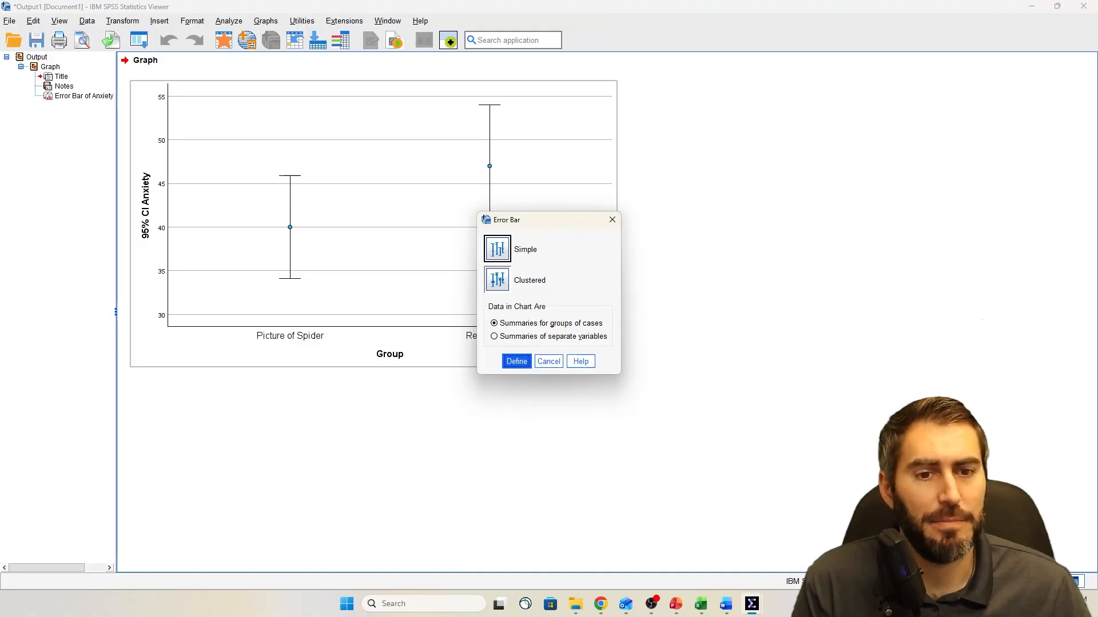
pyautogui.press('Return')
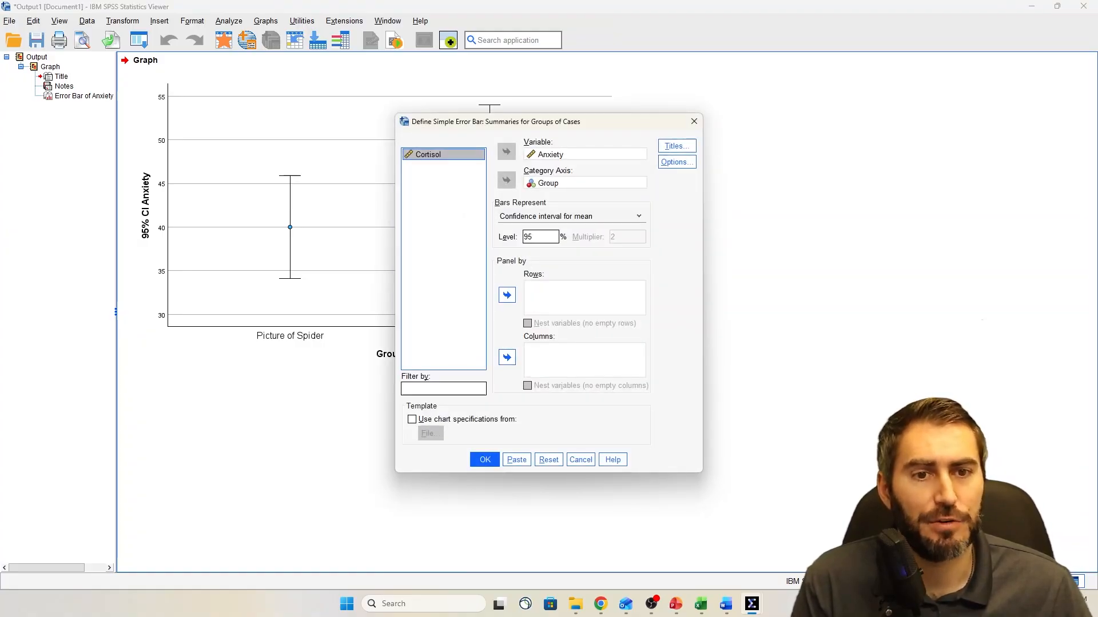
pyautogui.click(584, 154)
pyautogui.click(506, 152)
pyautogui.click(443, 166)
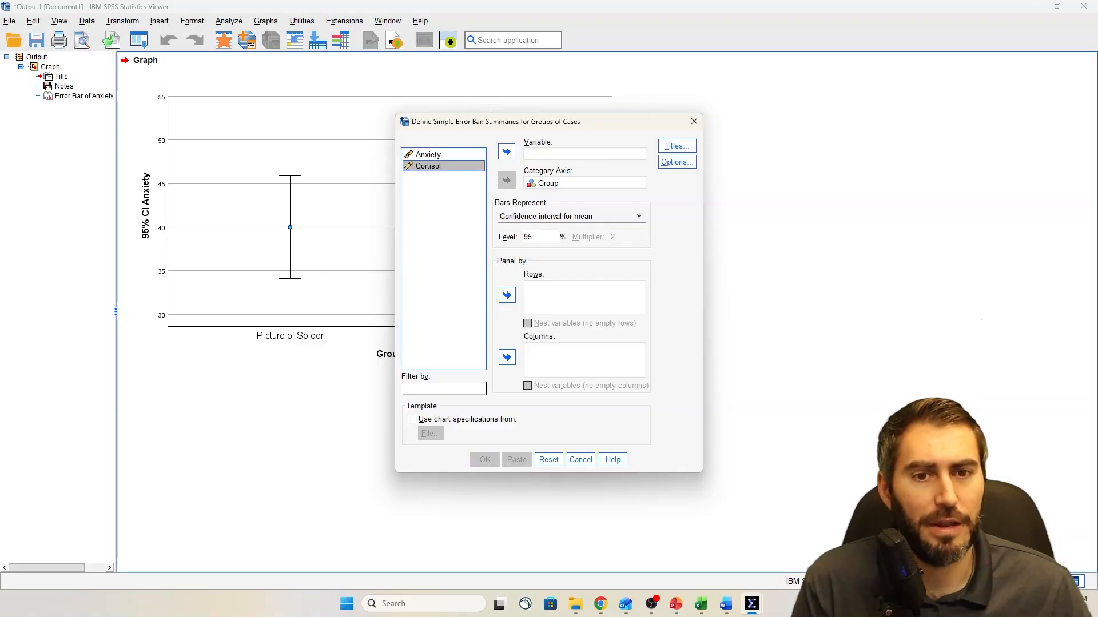
pyautogui.click(507, 152)
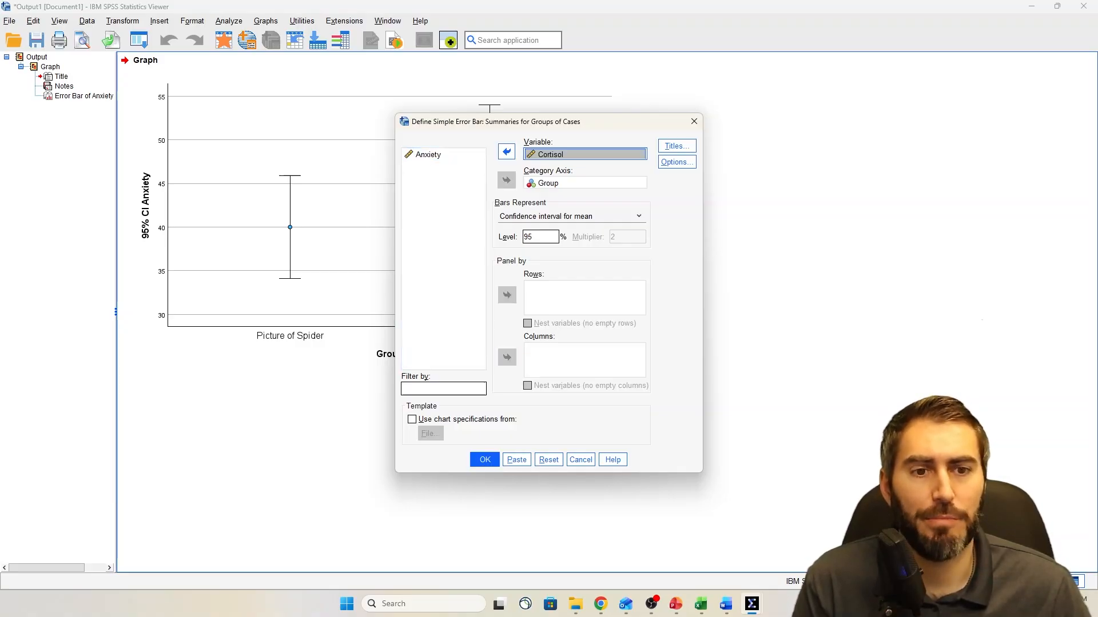
pyautogui.press('Return')
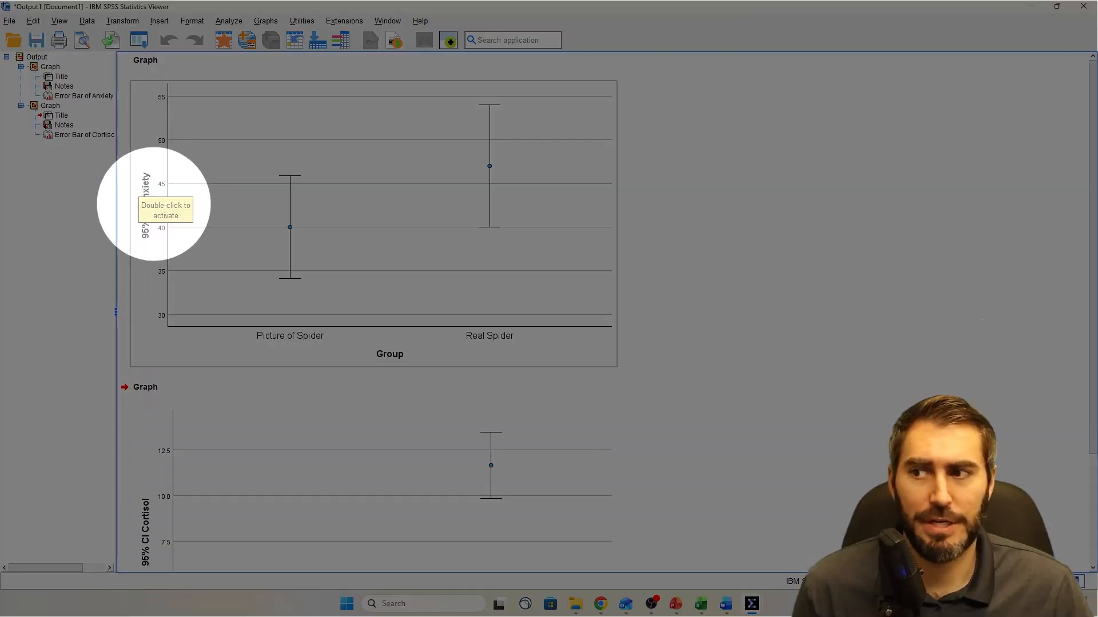
# Examine the Cortisol error bar chart in the output for comparison with the Anxiety chart
pyautogui.scroll(-5, 372, 312)
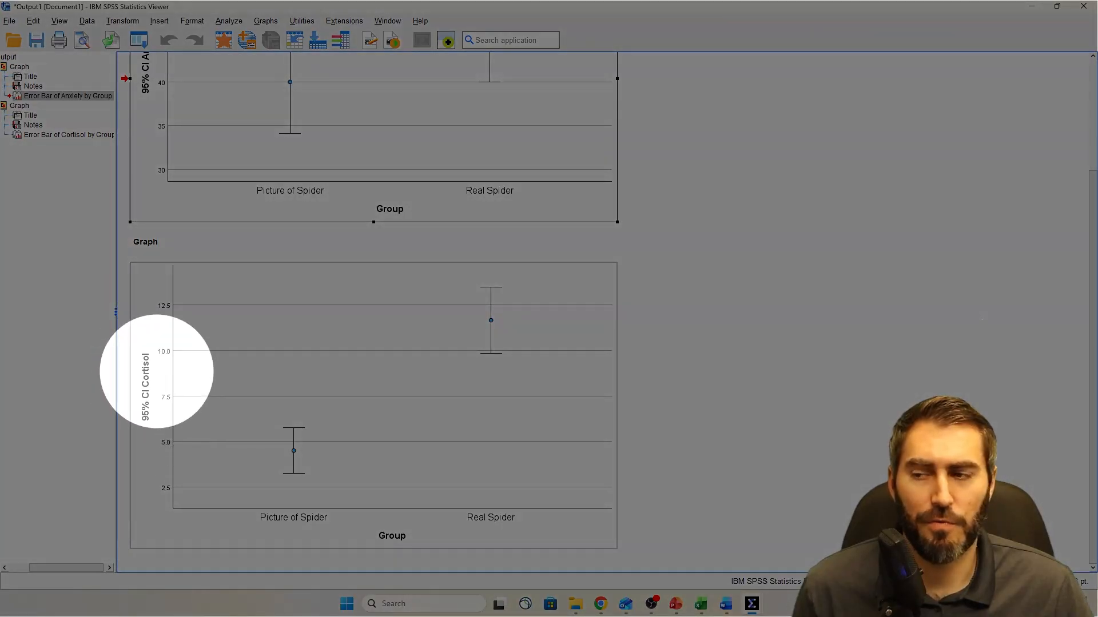
pyautogui.click(140, 387)
pyautogui.click(675, 343)
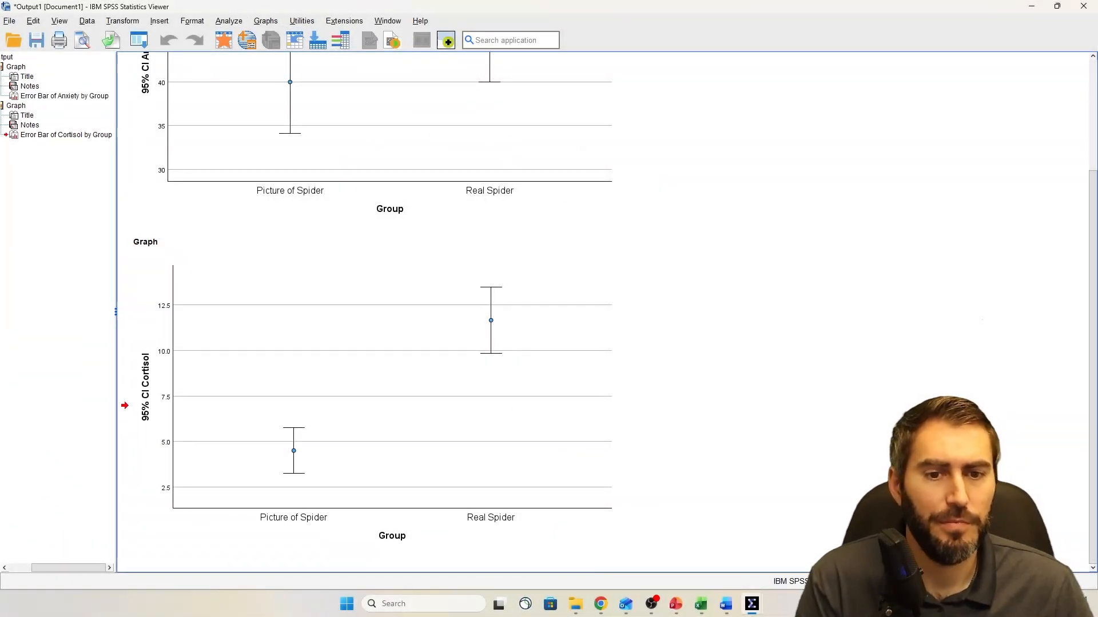
# On a Snipping Tool capture of the Anxiety chart, circle both group means and mark each interval's upper and lower limits in red
pyautogui.scroll(5, 674, 343)
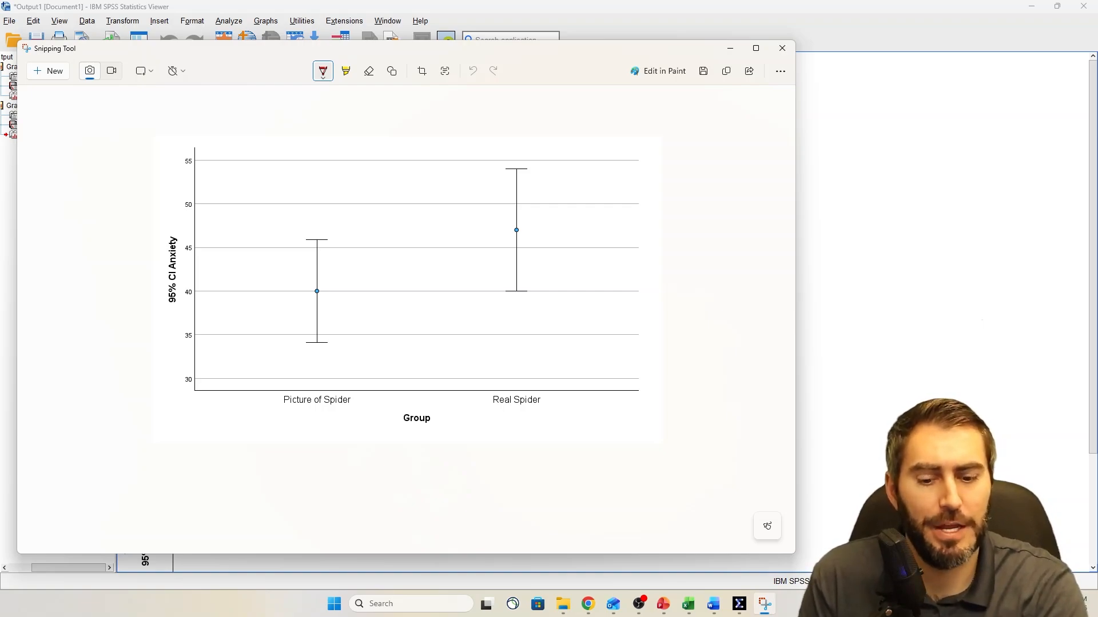
pyautogui.moveTo(319, 281)
pyautogui.mouseDown()
pyautogui.moveTo(312, 303)
pyautogui.moveTo(315, 283)
pyautogui.mouseUp()
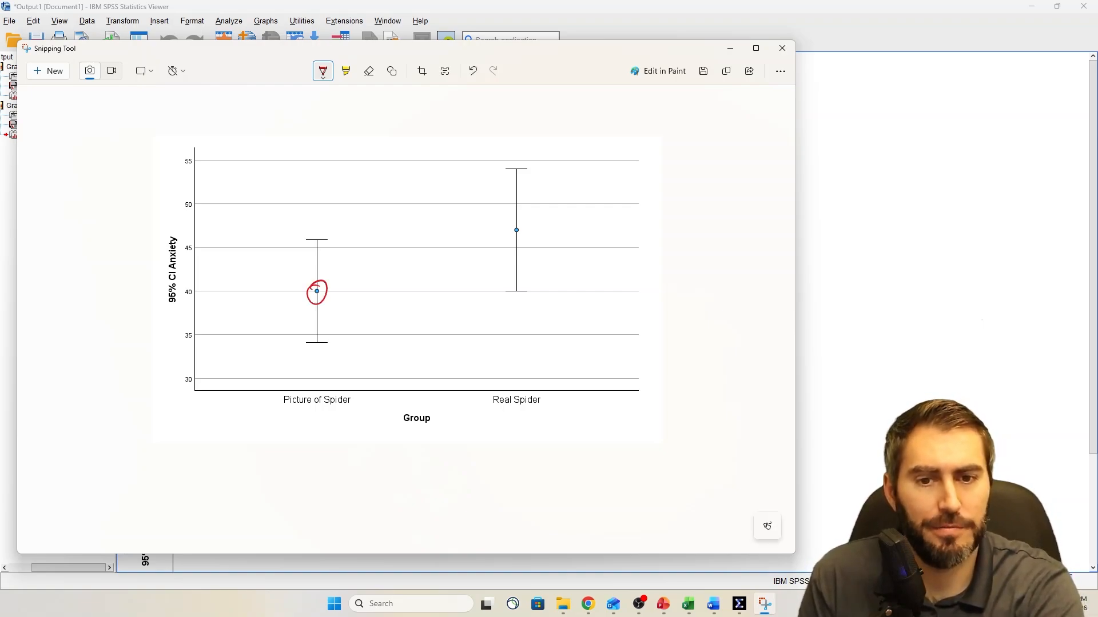
pyautogui.moveTo(526, 226); pyautogui.dragTo(516, 223)
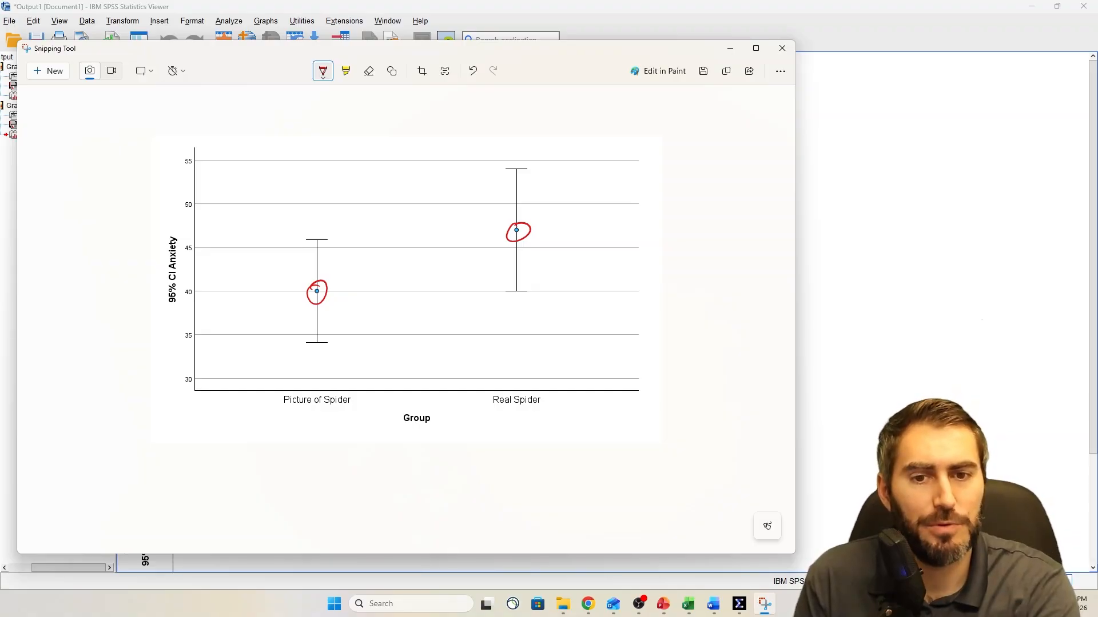
pyautogui.moveTo(303, 240); pyautogui.dragTo(338, 241)
pyautogui.moveTo(298, 345); pyautogui.dragTo(337, 345)
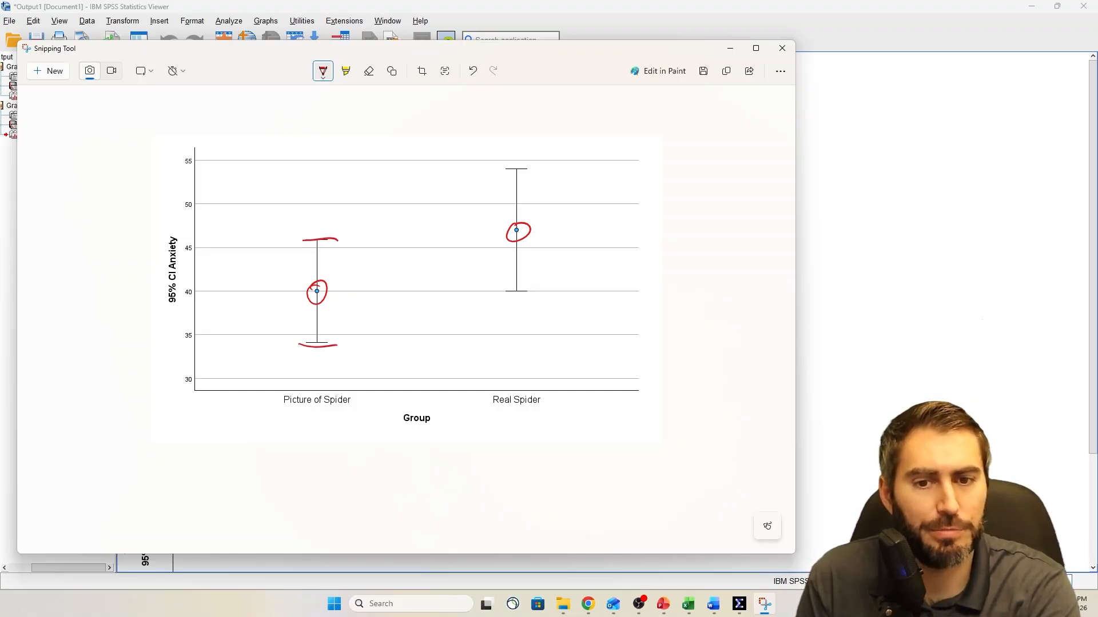
pyautogui.moveTo(499, 171); pyautogui.dragTo(537, 170)
pyautogui.moveTo(497, 290); pyautogui.dragTo(540, 290)
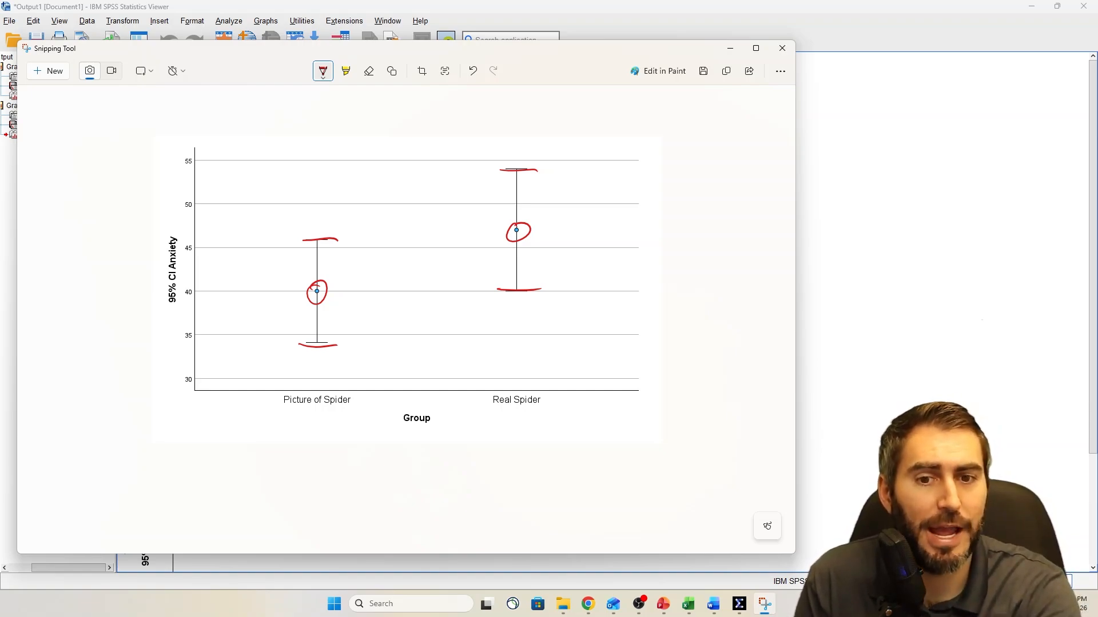
# Bracket the Picture of Spider and Real Spider confidence intervals in red, and circle the 95% in the axis label
pyautogui.moveTo(338, 239)
pyautogui.mouseDown()
pyautogui.moveTo(362, 263)
pyautogui.moveTo(370, 332)
pyautogui.moveTo(357, 339)
pyautogui.mouseUp()
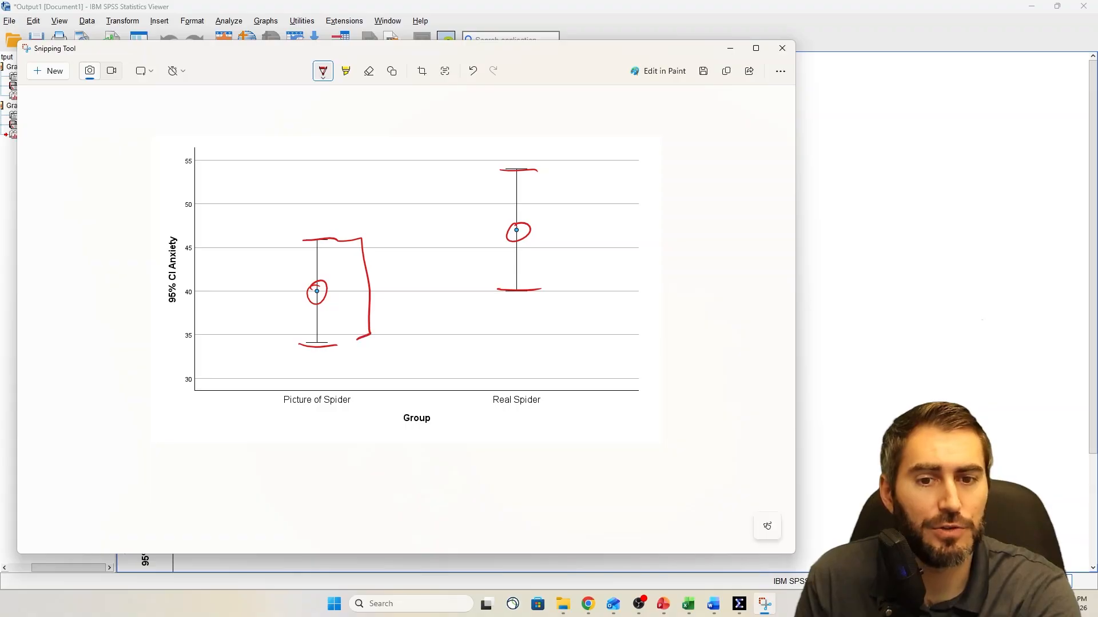
pyautogui.moveTo(538, 170)
pyautogui.mouseDown()
pyautogui.moveTo(562, 201)
pyautogui.moveTo(569, 280)
pyautogui.moveTo(544, 290)
pyautogui.mouseUp()
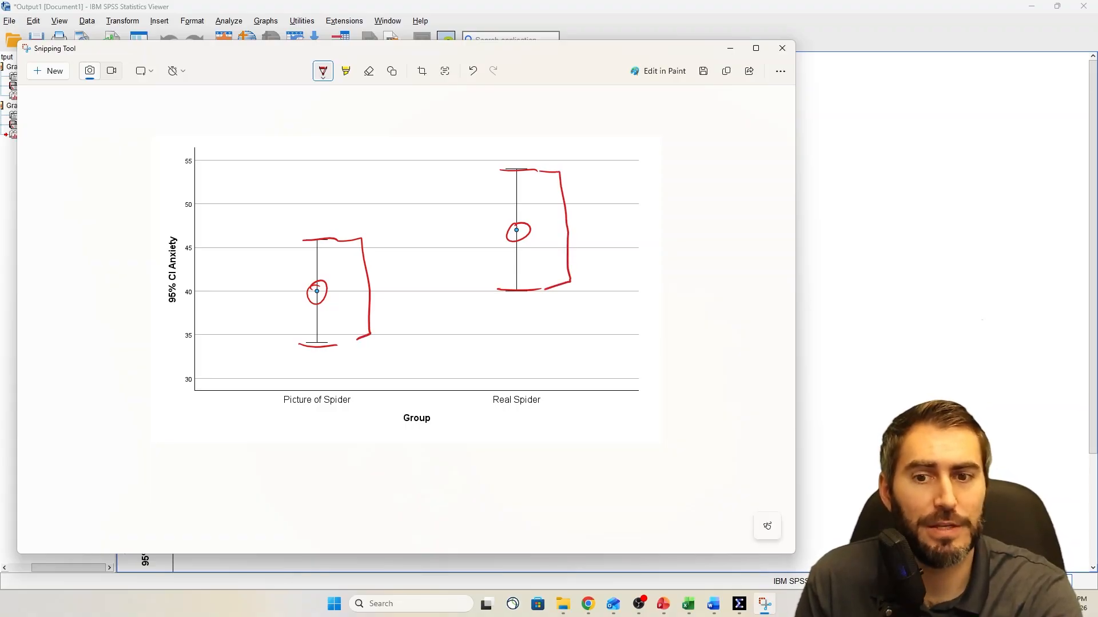
pyautogui.moveTo(186, 274); pyautogui.dragTo(182, 274)
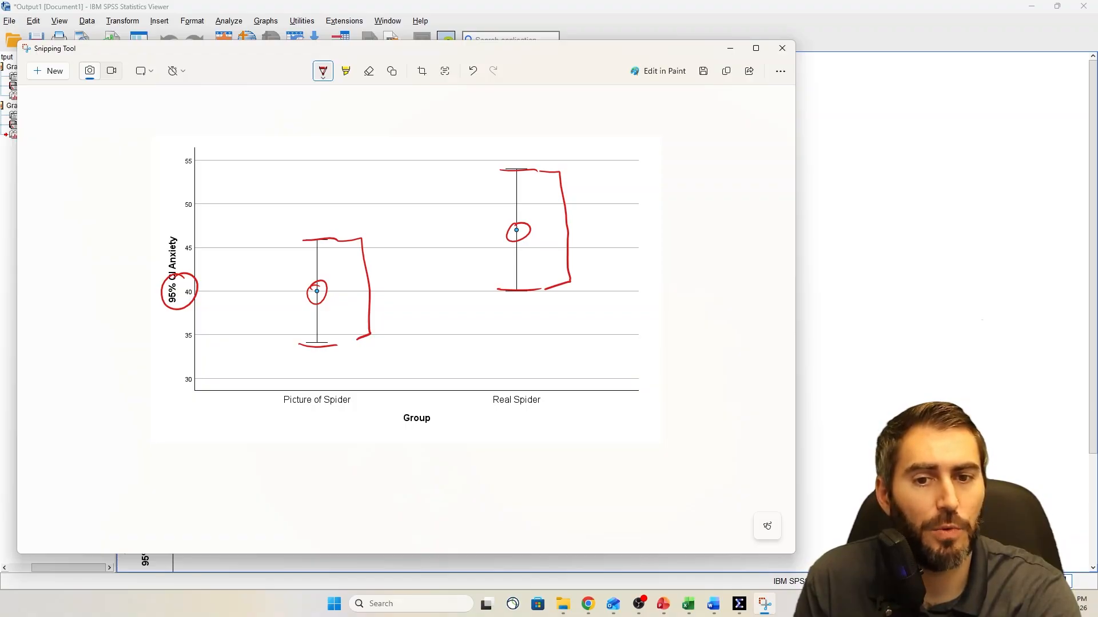
pyautogui.moveTo(313, 244)
pyautogui.mouseDown()
pyautogui.moveTo(290, 301)
pyautogui.moveTo(308, 345)
pyautogui.mouseUp()
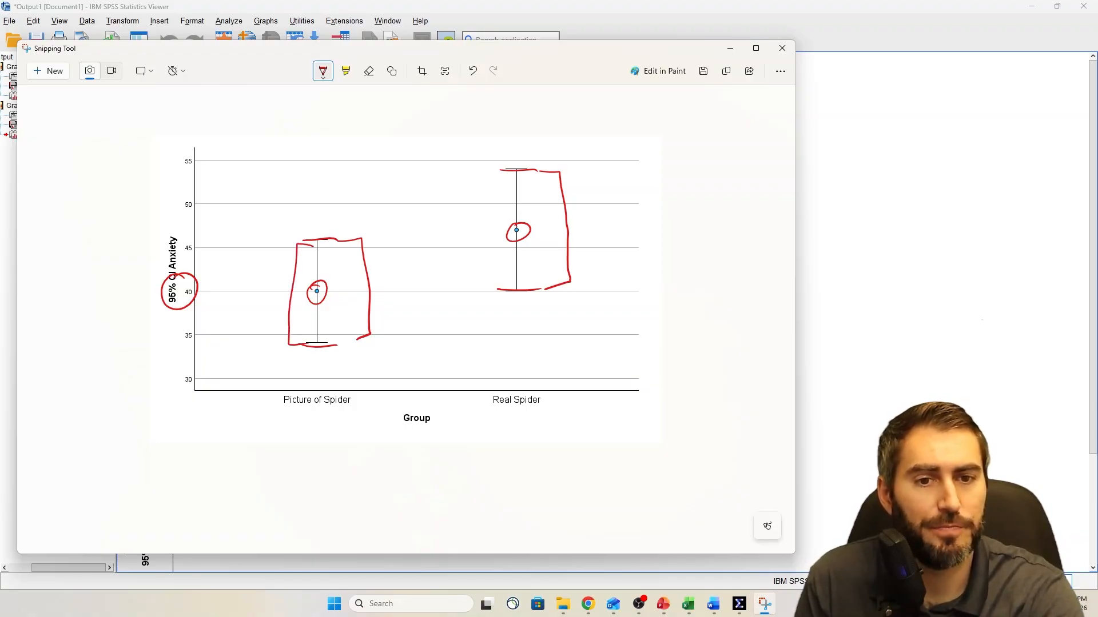
pyautogui.moveTo(502, 172)
pyautogui.mouseDown()
pyautogui.moveTo(484, 244)
pyautogui.moveTo(501, 283)
pyautogui.mouseUp()
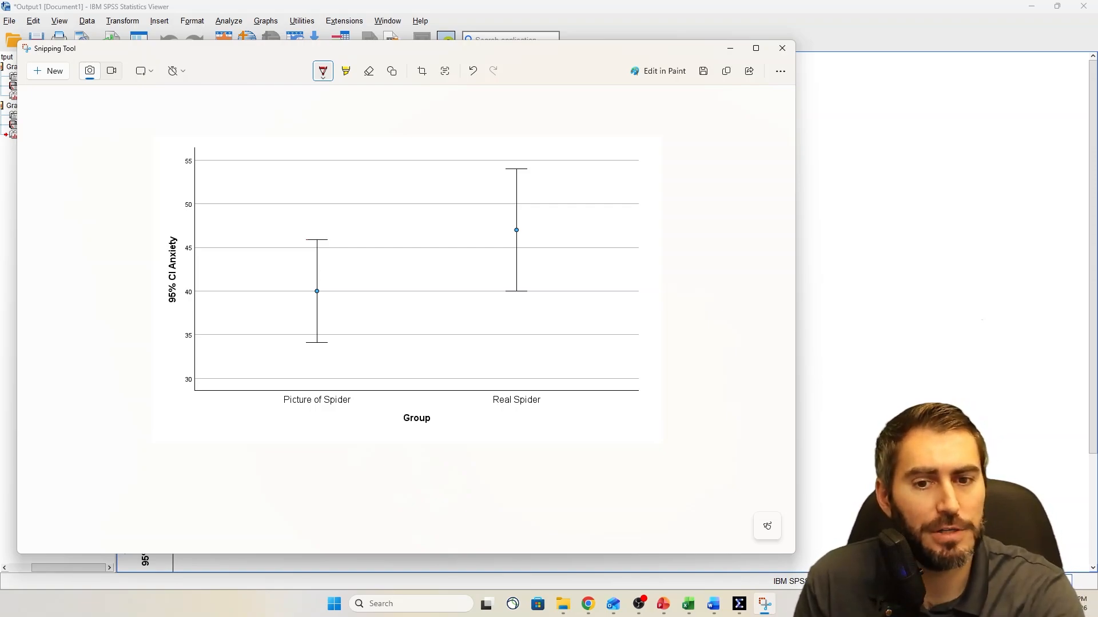
# Connect the two circled group means with a line, and mark Real Spider with an up arrow and Picture of Spider with a down arrow
pyautogui.moveTo(316, 282); pyautogui.dragTo(318, 283)
pyautogui.moveTo(517, 223)
pyautogui.mouseDown()
pyautogui.moveTo(514, 239)
pyautogui.moveTo(518, 223)
pyautogui.mouseUp()
pyautogui.moveTo(331, 285); pyautogui.dragTo(506, 235)
pyautogui.moveTo(516, 371)
pyautogui.mouseDown()
pyautogui.moveTo(530, 313)
pyautogui.moveTo(541, 325)
pyautogui.mouseUp()
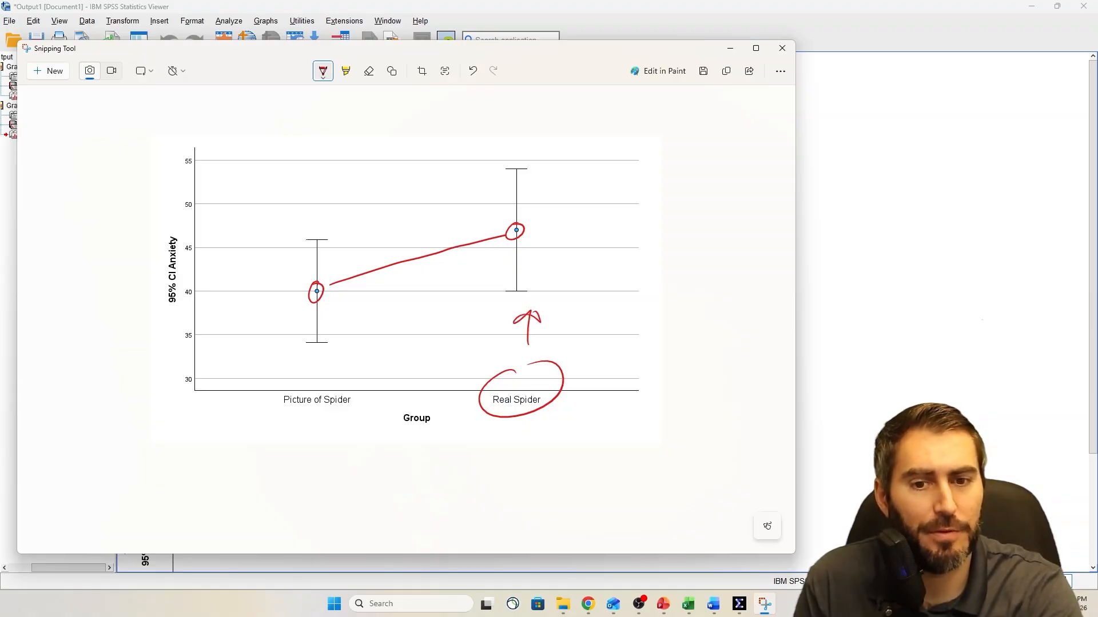
pyautogui.moveTo(315, 342); pyautogui.dragTo(312, 376)
pyautogui.moveTo(301, 355)
pyautogui.mouseDown()
pyautogui.moveTo(311, 375)
pyautogui.moveTo(329, 358)
pyautogui.mouseUp()
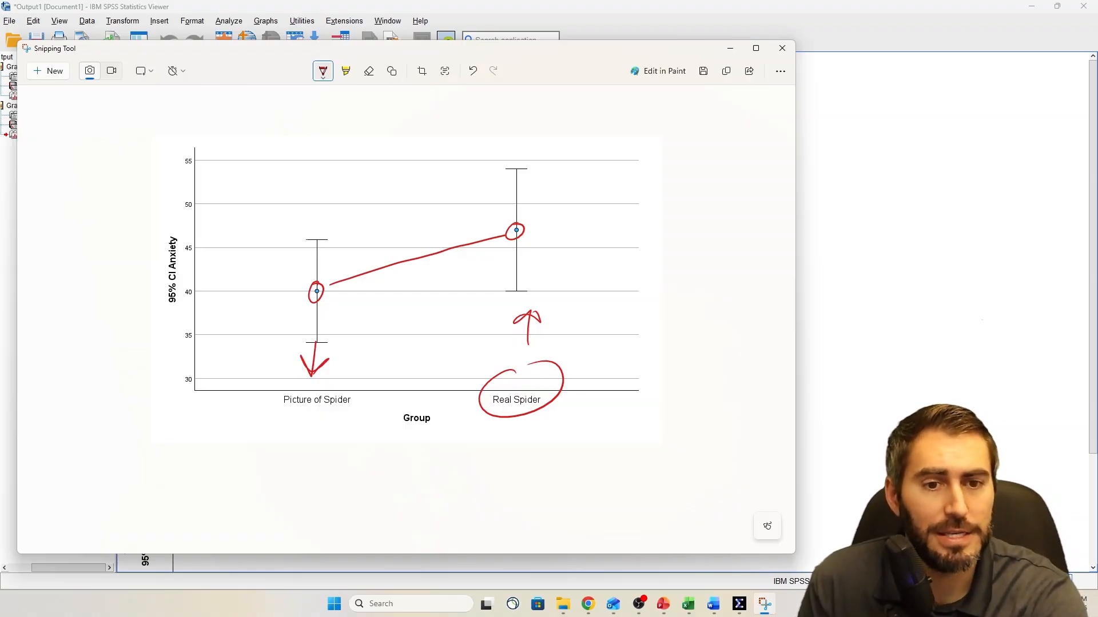
# Replace the existing marks with a circle on the Picture of Spider mean and red dots near both ends of each group's interval
pyautogui.click(368, 71)
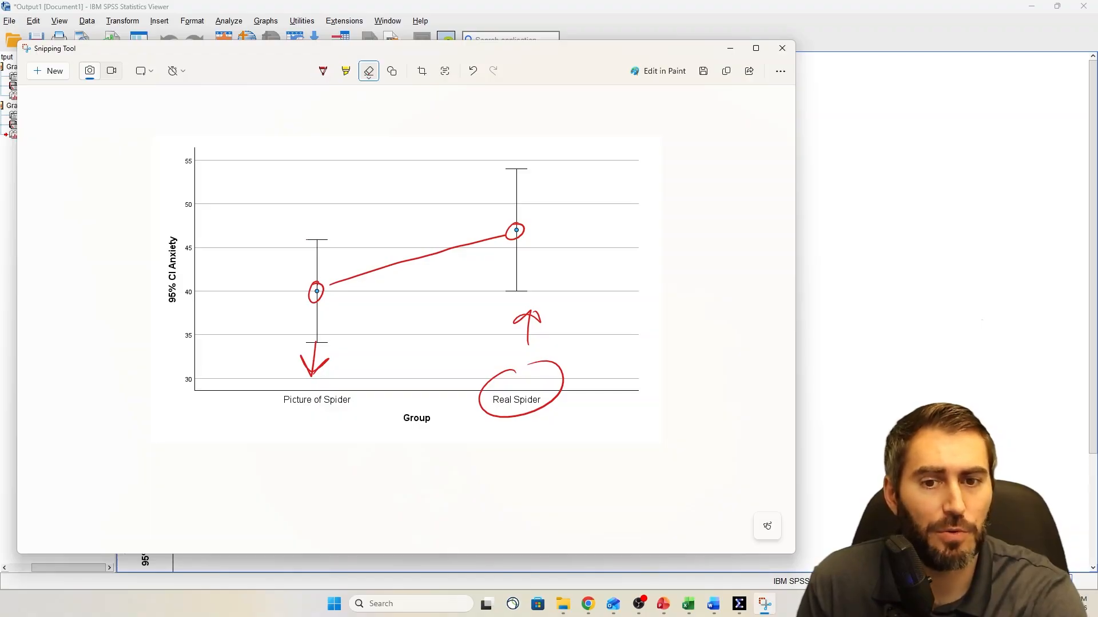
pyautogui.moveTo(310, 293); pyautogui.dragTo(323, 290)
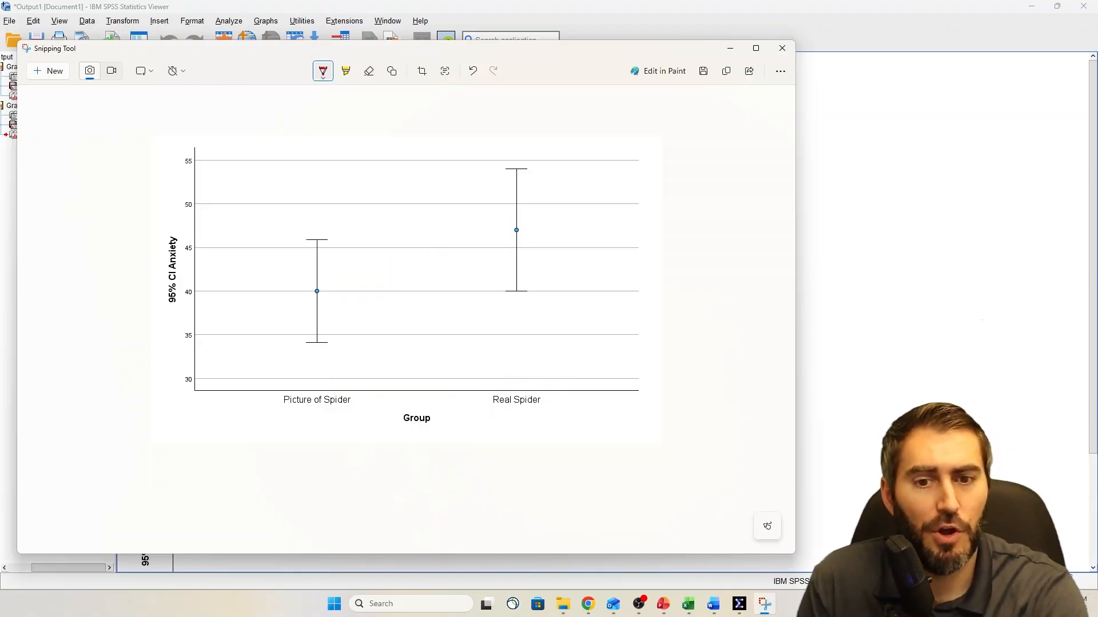
pyautogui.moveTo(318, 284); pyautogui.dragTo(320, 285)
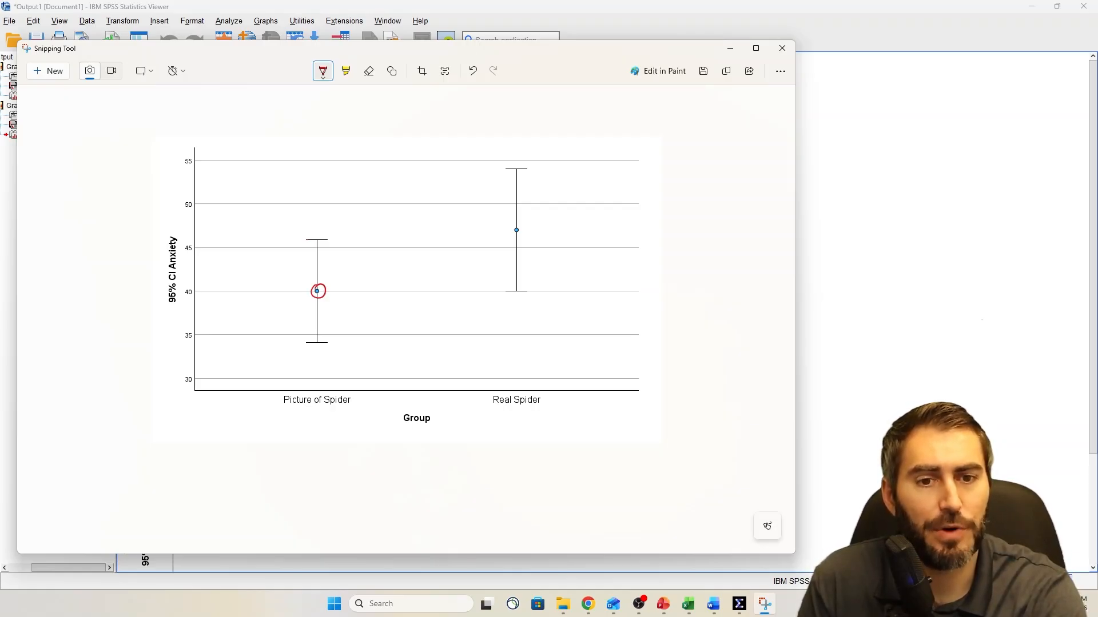
pyautogui.moveTo(318, 337); pyautogui.dragTo(316, 330)
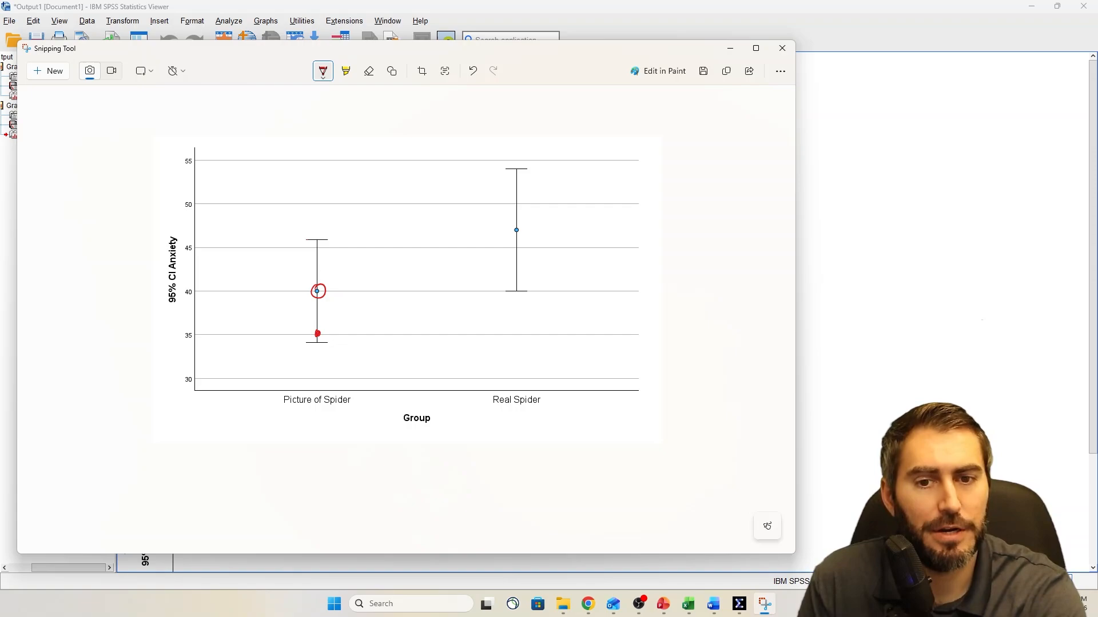
pyautogui.moveTo(318, 252); pyautogui.dragTo(316, 244)
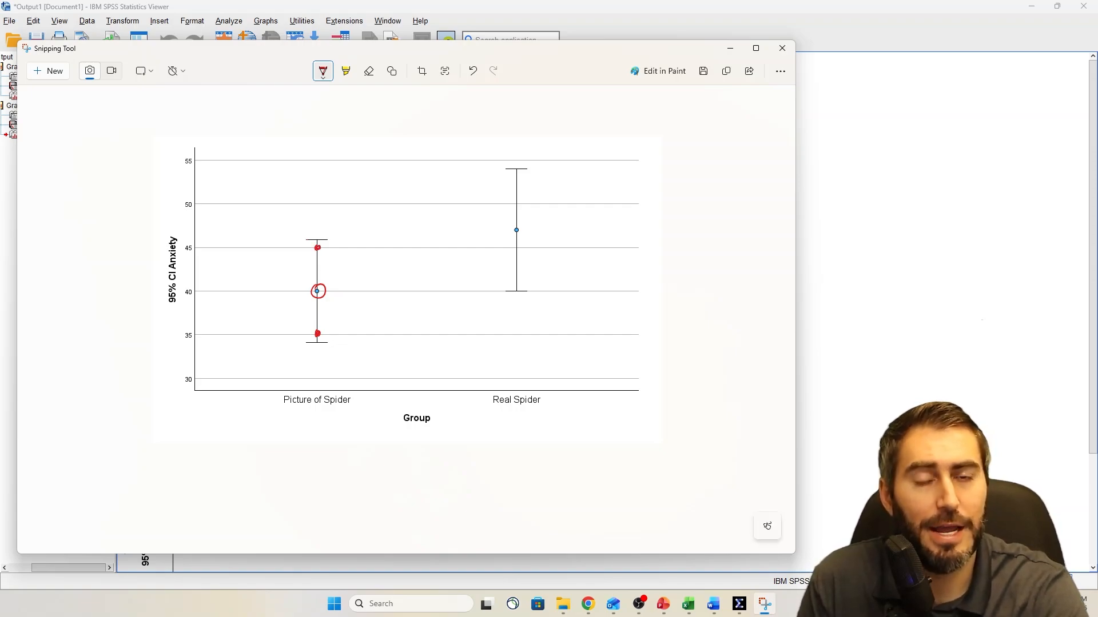
pyautogui.moveTo(517, 284); pyautogui.dragTo(517, 277)
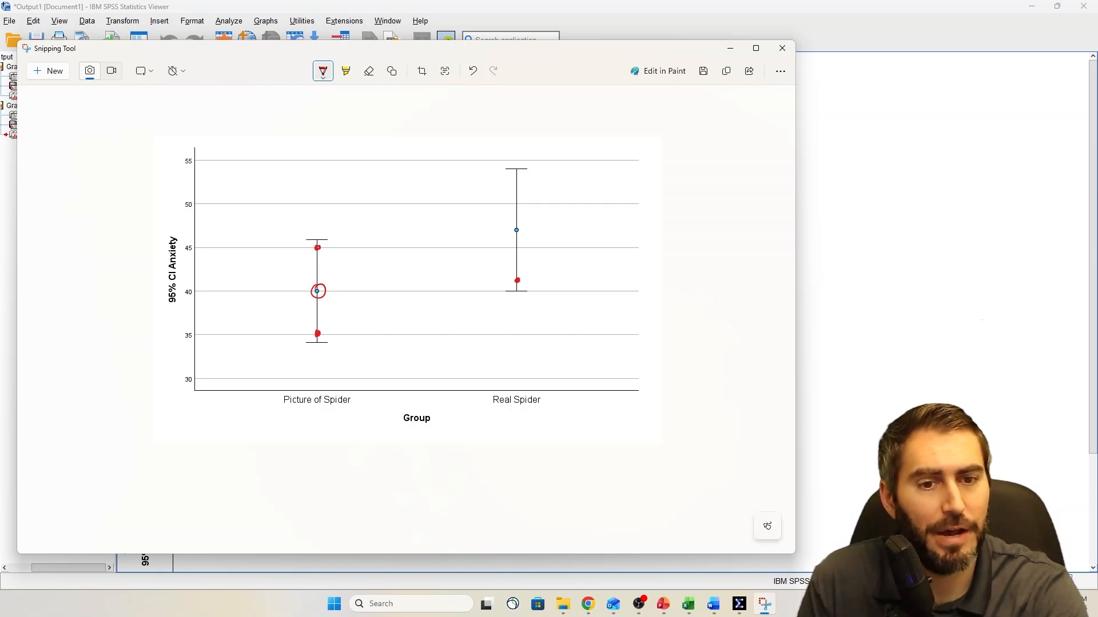
pyautogui.moveTo(516, 184); pyautogui.dragTo(516, 177)
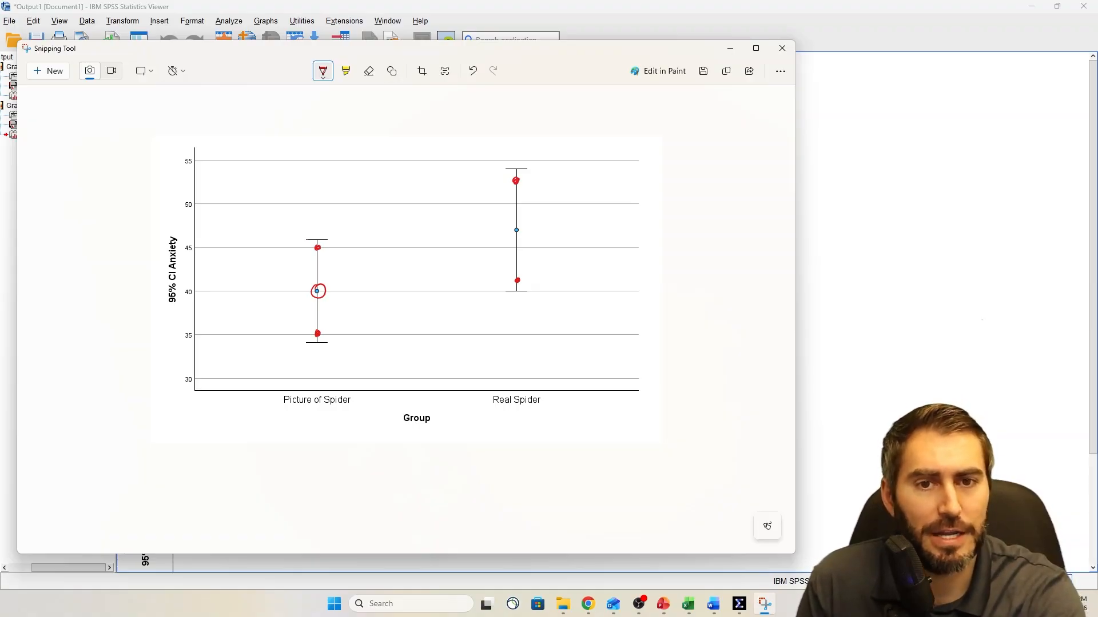
# Erase the red marks and place blue dots near the Picture of Spider interval's upper end and the Real Spider interval's lower end
pyautogui.click(369, 71)
pyautogui.moveTo(317, 239); pyautogui.dragTo(318, 336)
pyautogui.moveTo(516, 174); pyautogui.dragTo(516, 187)
pyautogui.click(517, 280)
pyautogui.click(323, 70)
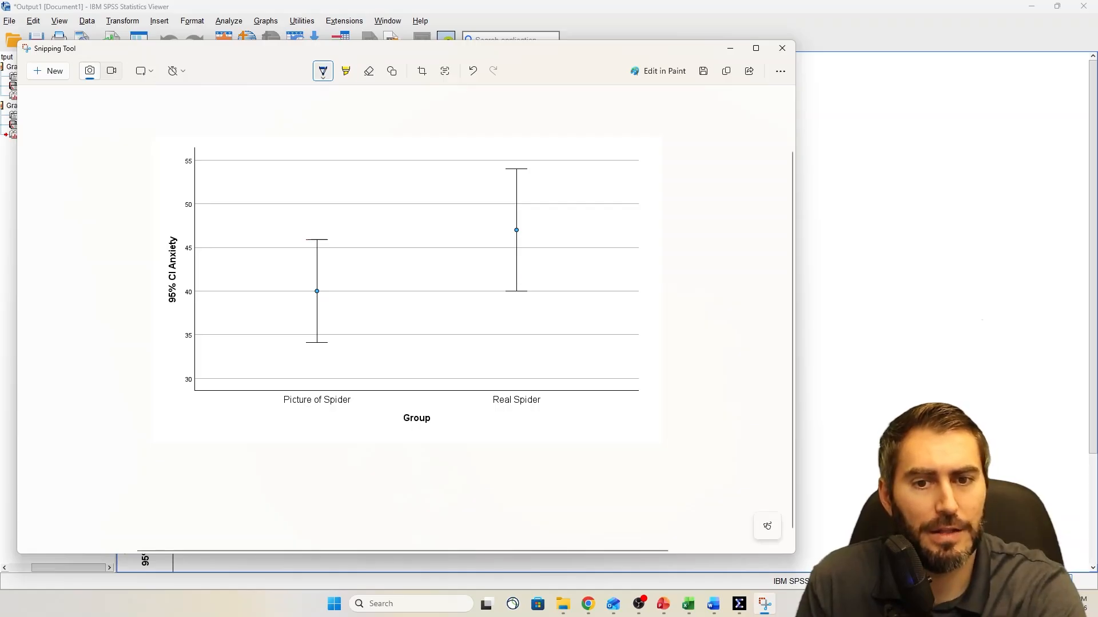
pyautogui.click(317, 247)
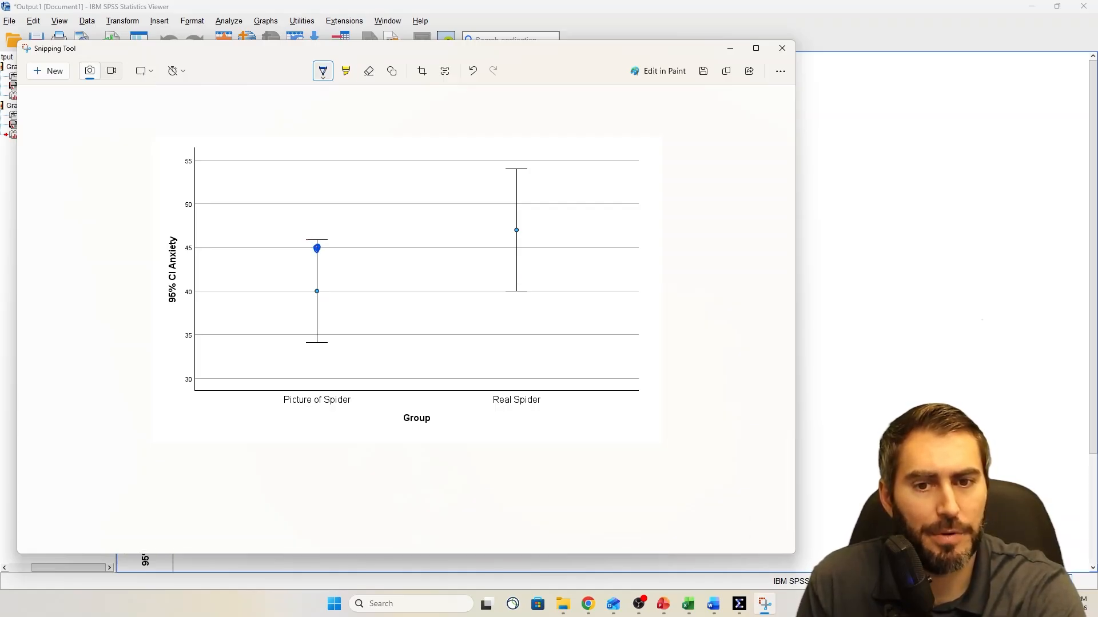
pyautogui.click(517, 281)
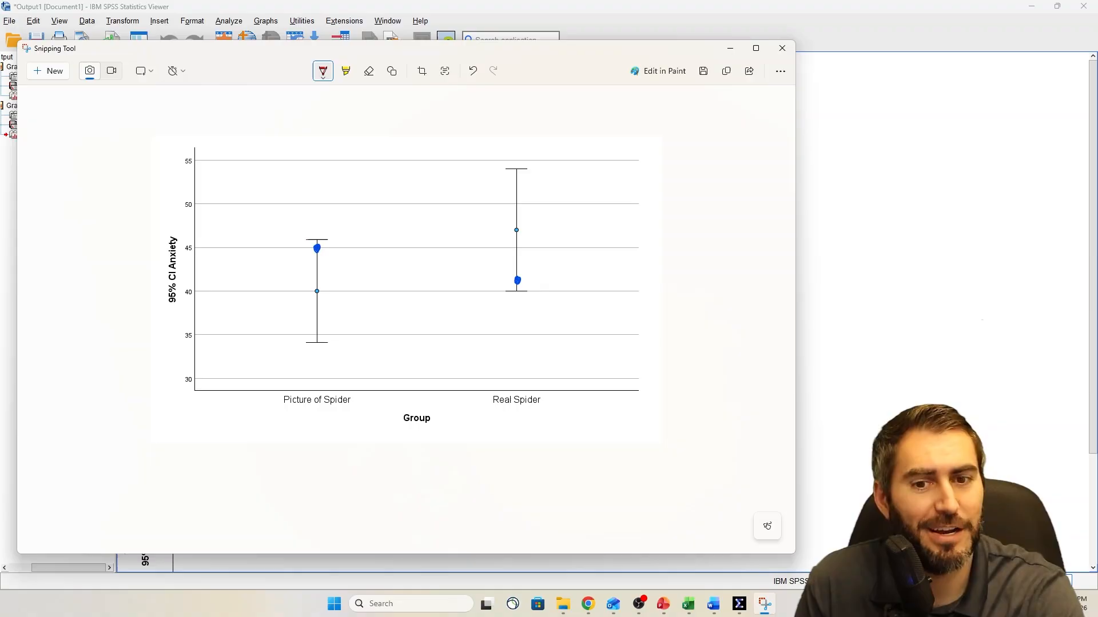
# Join the blue dots with a red line, and mark circled Picture of Spider with an up arrow and circled Real Spider with a down arrow
pyautogui.moveTo(322, 248); pyautogui.dragTo(510, 276)
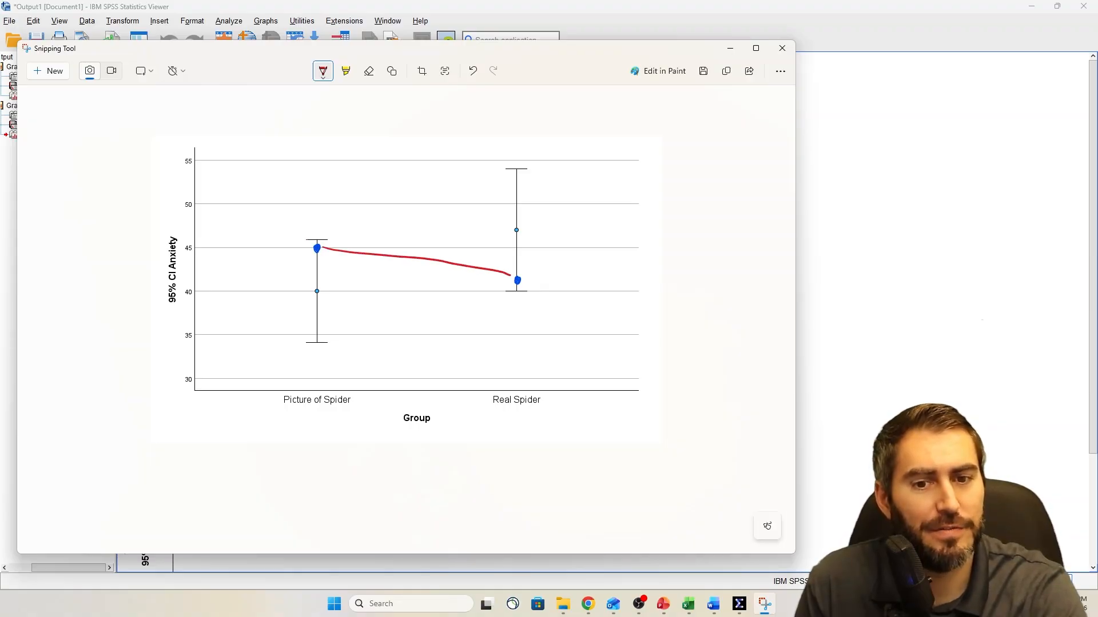
pyautogui.moveTo(305, 375); pyautogui.dragTo(336, 329)
pyautogui.moveTo(322, 341)
pyautogui.mouseDown()
pyautogui.moveTo(338, 328)
pyautogui.moveTo(348, 339)
pyautogui.mouseUp()
pyautogui.moveTo(503, 379)
pyautogui.mouseDown()
pyautogui.moveTo(489, 408)
pyautogui.moveTo(495, 371)
pyautogui.mouseUp()
pyautogui.moveTo(542, 323)
pyautogui.mouseDown()
pyautogui.moveTo(539, 360)
pyautogui.moveTo(560, 344)
pyautogui.mouseUp()
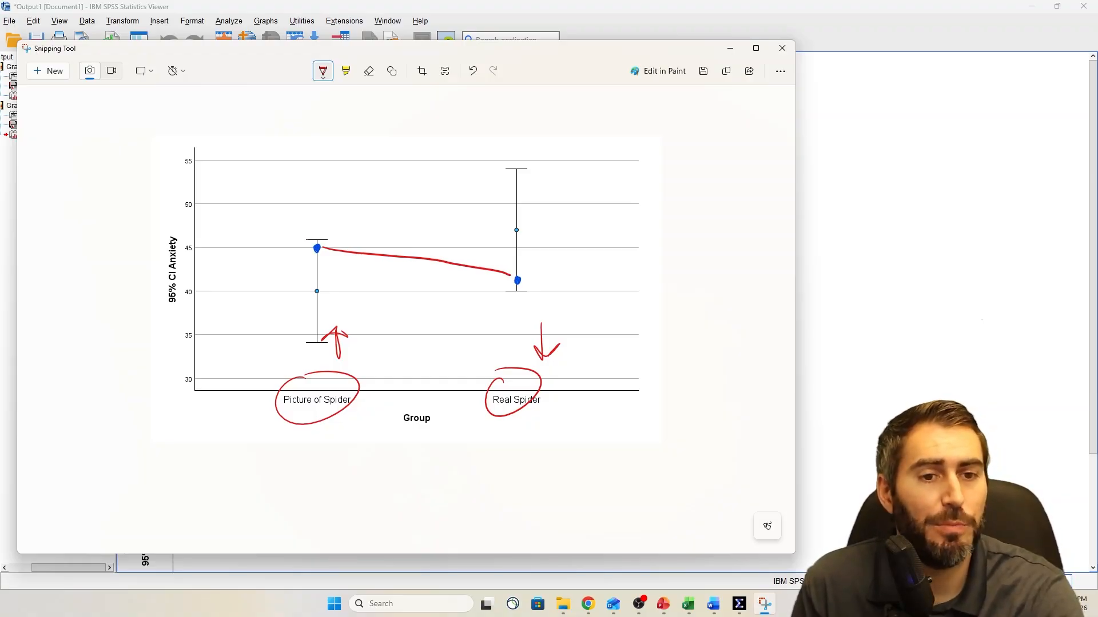
# Handwrite "not sig" in red beside the Real Spider interval and circle the Anxiety axis label
pyautogui.moveTo(593, 190)
pyautogui.mouseDown()
pyautogui.moveTo(595, 164)
pyautogui.moveTo(607, 188)
pyautogui.mouseUp()
pyautogui.moveTo(635, 170); pyautogui.dragTo(659, 186)
pyautogui.moveTo(640, 180); pyautogui.dragTo(664, 176)
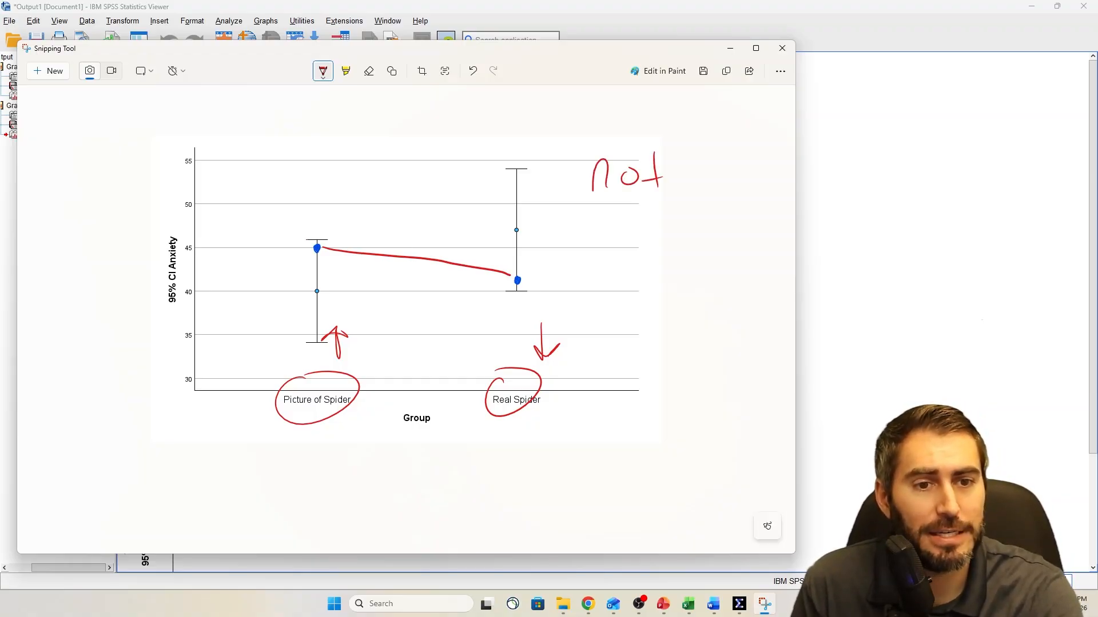
pyautogui.moveTo(597, 228)
pyautogui.mouseDown()
pyautogui.moveTo(606, 246)
pyautogui.moveTo(591, 255)
pyautogui.mouseUp()
pyautogui.click(609, 231)
pyautogui.moveTo(607, 239); pyautogui.dragTo(610, 282)
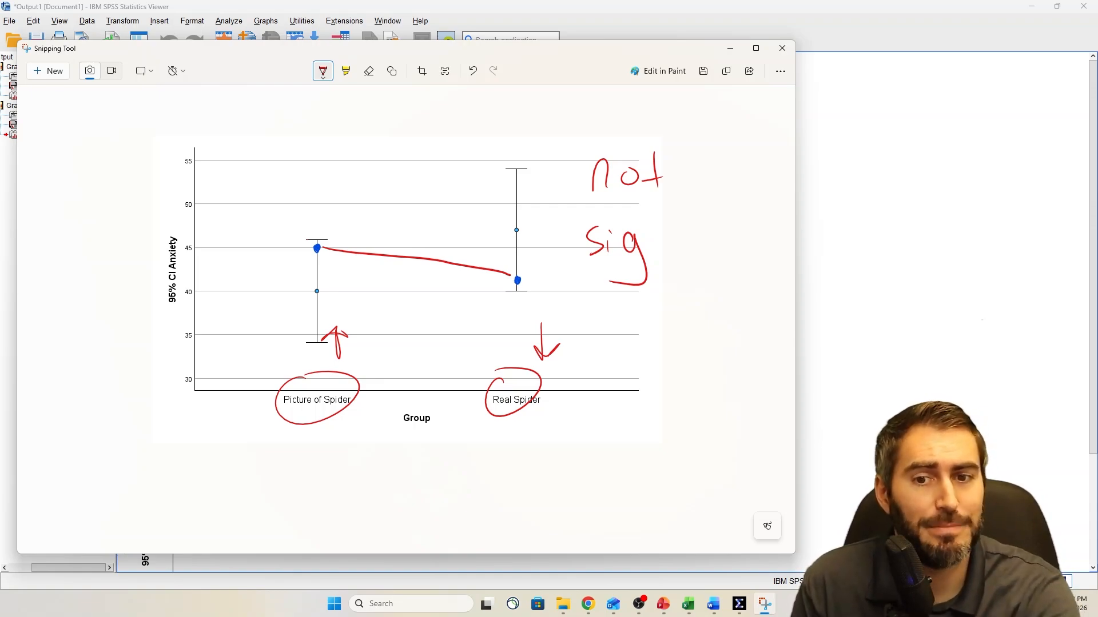
pyautogui.moveTo(170, 230); pyautogui.dragTo(162, 222)
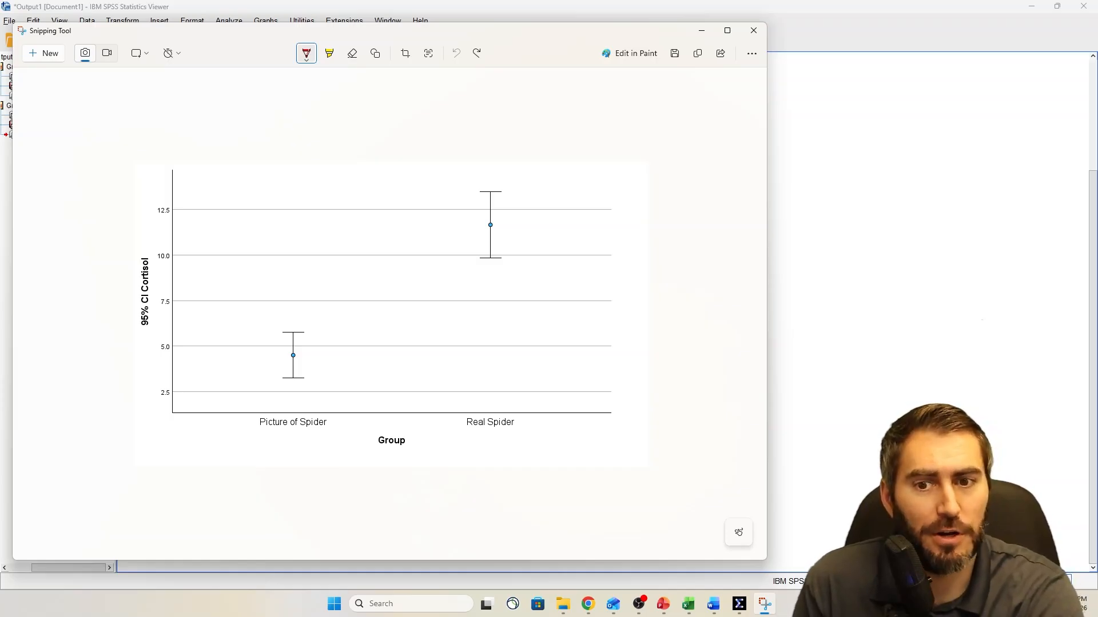
# On a Snipping Tool capture of the Cortisol chart, circle the Cortisol axis label and both group labels in red
pyautogui.moveTo(153, 238)
pyautogui.mouseDown()
pyautogui.moveTo(140, 243)
pyautogui.moveTo(165, 252)
pyautogui.mouseUp()
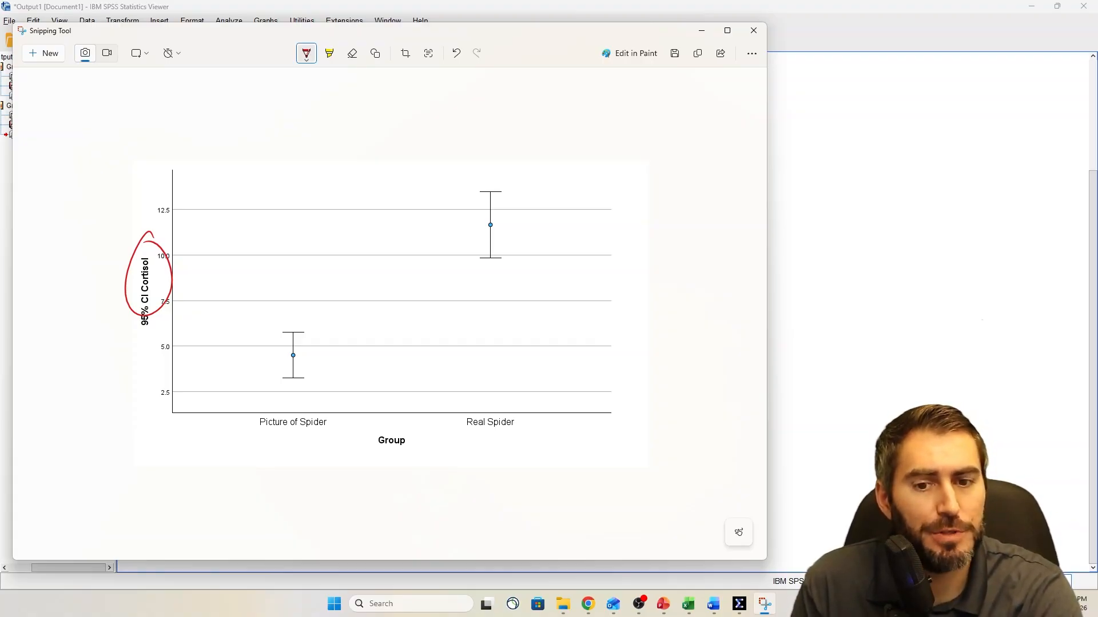
pyautogui.moveTo(281, 404); pyautogui.dragTo(292, 392)
pyautogui.moveTo(488, 407); pyautogui.dragTo(466, 404)
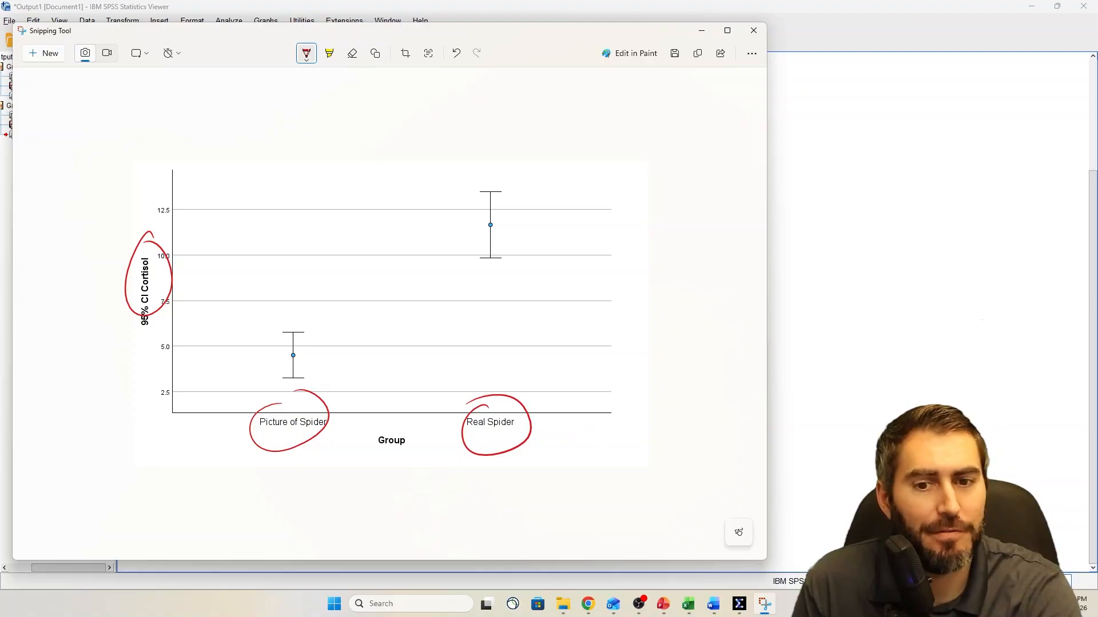
# Circle both group means on the Cortisol chart and bracket each group's confidence interval
pyautogui.moveTo(294, 350); pyautogui.dragTo(292, 350)
pyautogui.moveTo(491, 220); pyautogui.dragTo(489, 221)
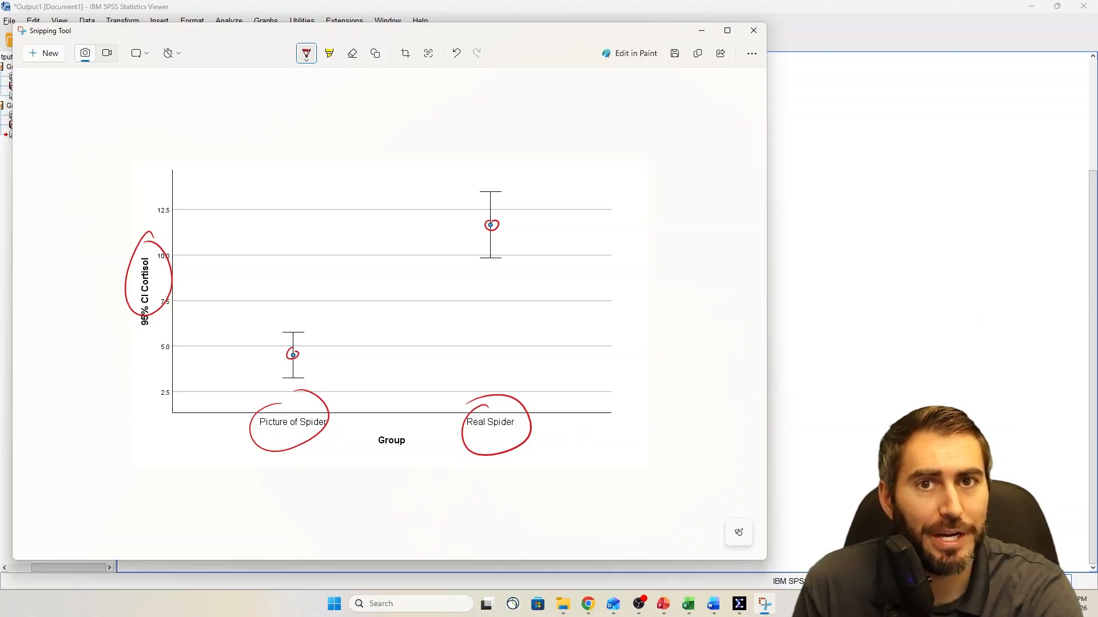
pyautogui.moveTo(305, 333)
pyautogui.mouseDown()
pyautogui.moveTo(322, 331)
pyautogui.moveTo(314, 374)
pyautogui.mouseUp()
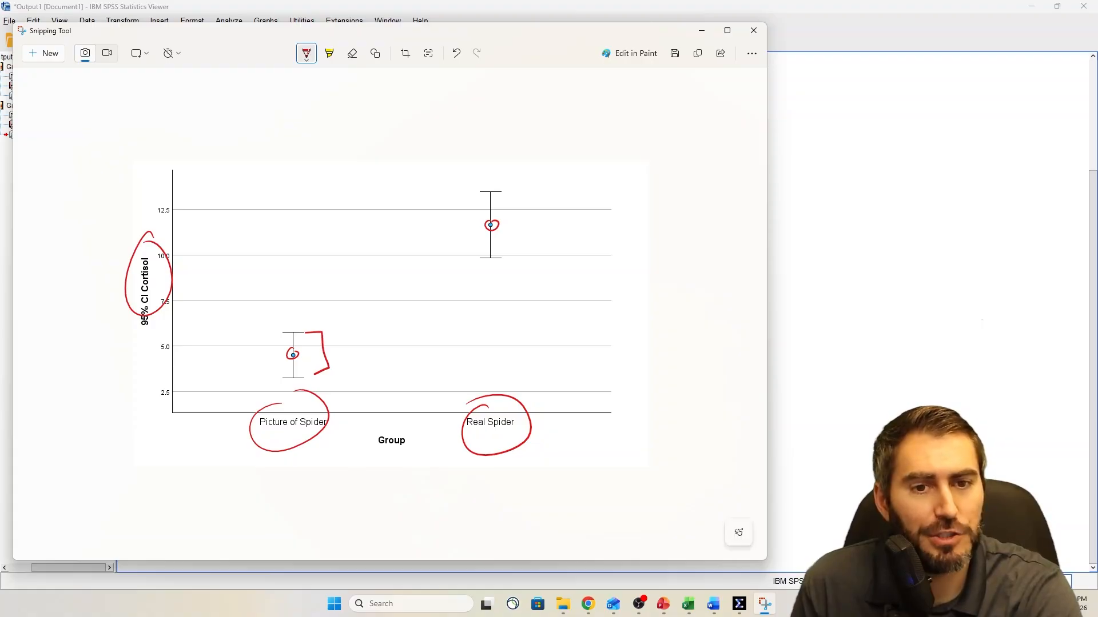
pyautogui.moveTo(484, 192)
pyautogui.mouseDown()
pyautogui.moveTo(464, 195)
pyautogui.moveTo(480, 257)
pyautogui.mouseUp()
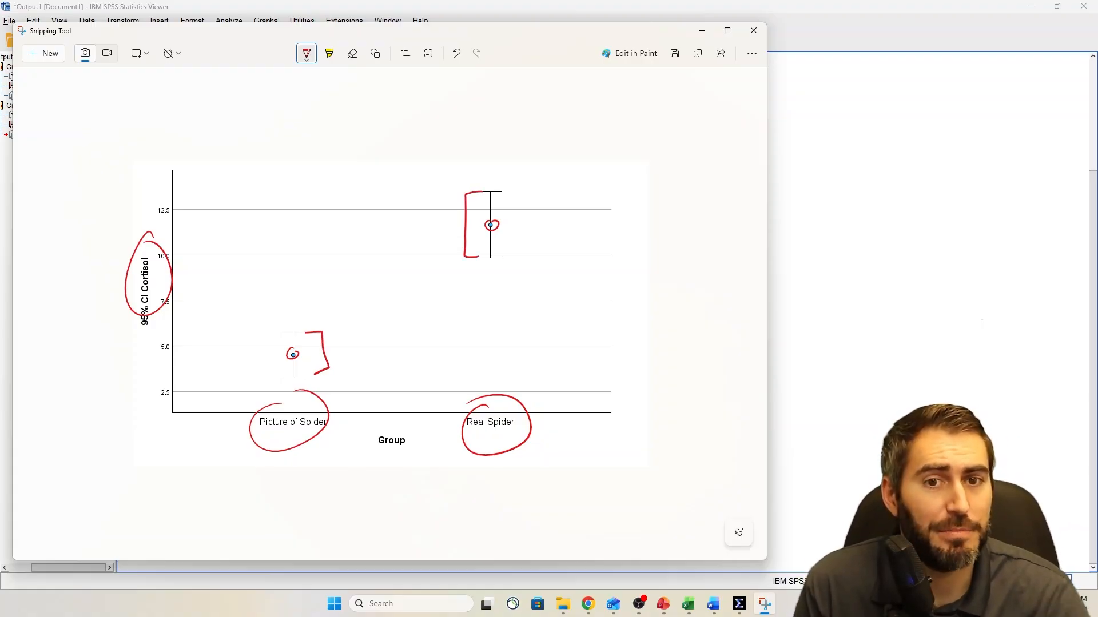
# Clear the red markup from the Cortisol chart, and mark the facing ends of the two intervals with red dots and a connecting line
pyautogui.click(352, 53)
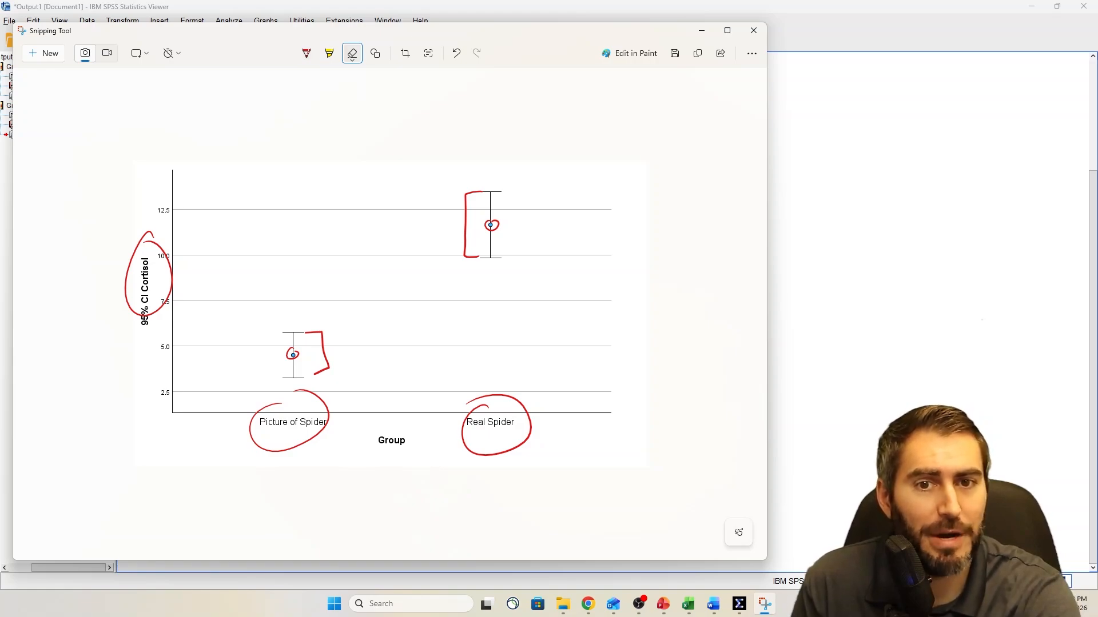
pyautogui.moveTo(338, 344); pyautogui.dragTo(324, 403)
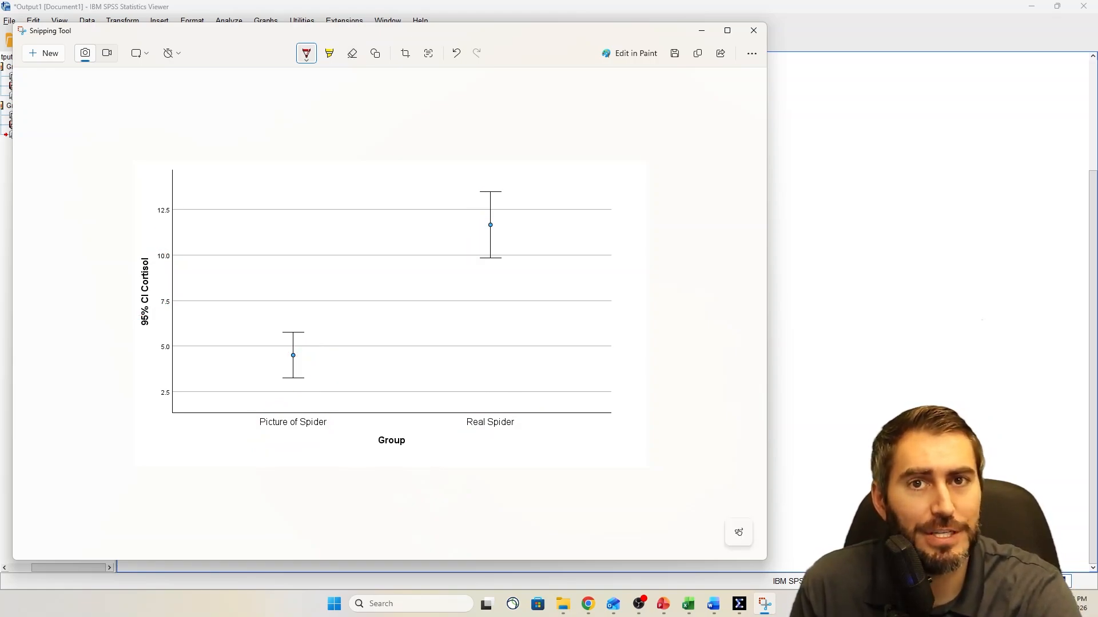
pyautogui.moveTo(293, 334); pyautogui.dragTo(292, 338)
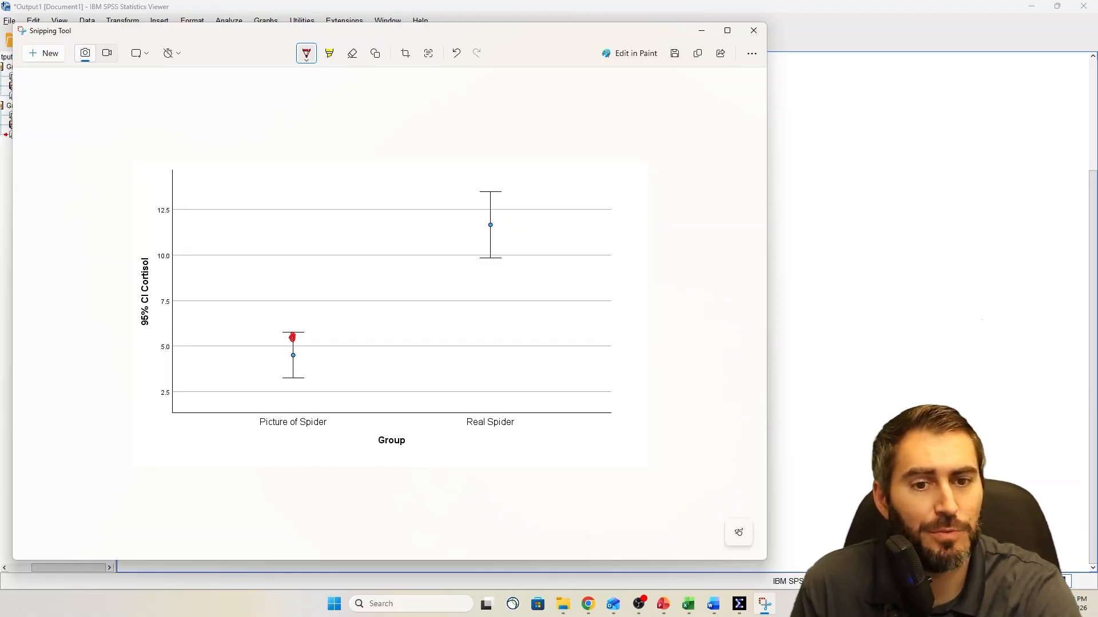
pyautogui.moveTo(492, 251); pyautogui.dragTo(490, 253)
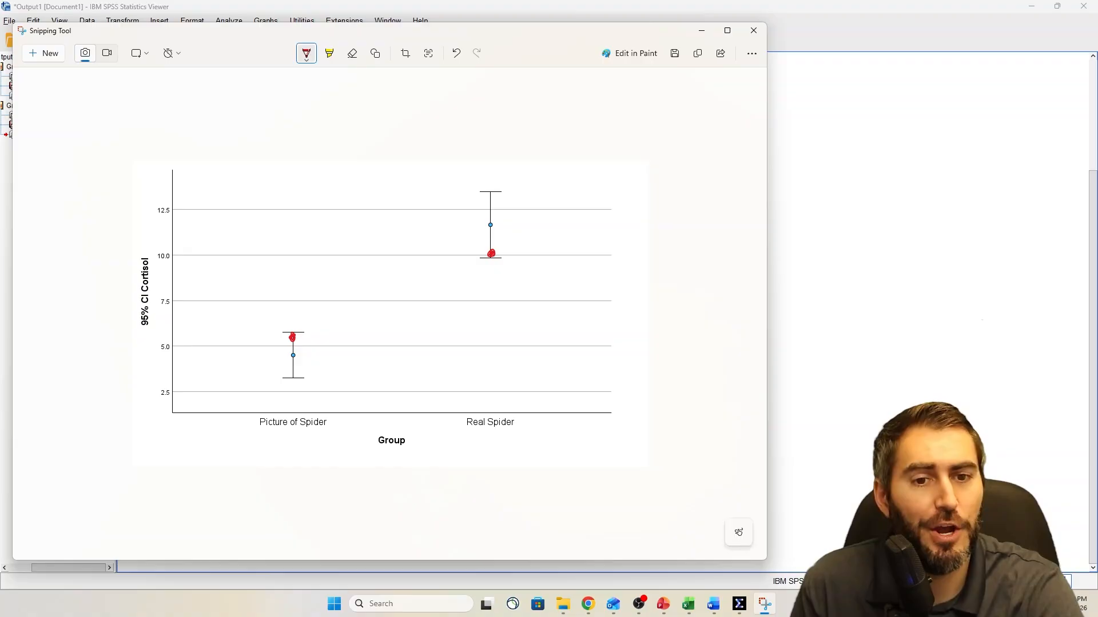
pyautogui.moveTo(300, 335); pyautogui.dragTo(449, 267)
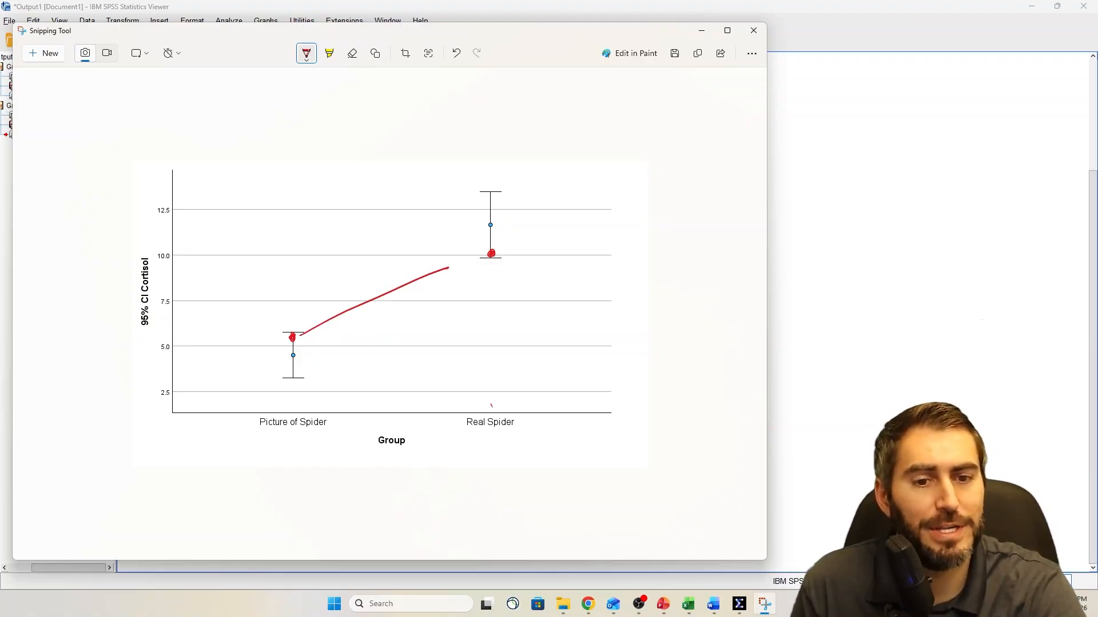
# Circle Real Spider with an up arrow above it and Picture of Spider with a down arrow above it in red
pyautogui.moveTo(491, 404)
pyautogui.mouseDown()
pyautogui.moveTo(499, 339)
pyautogui.moveTo(514, 355)
pyautogui.mouseUp()
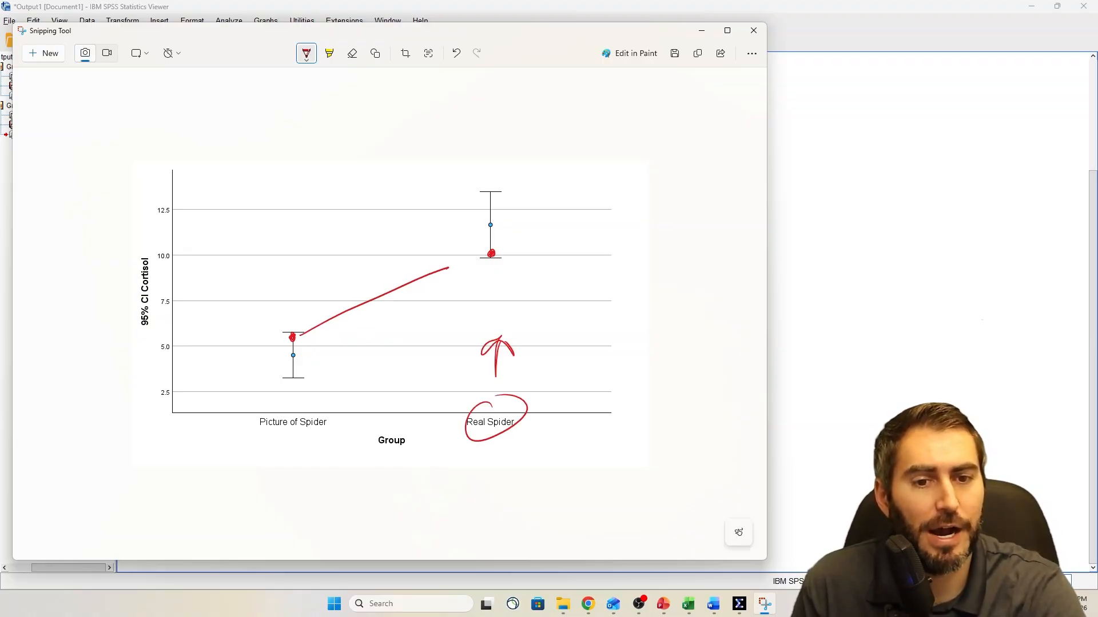
pyautogui.moveTo(283, 410); pyautogui.dragTo(309, 407)
pyautogui.moveTo(327, 364); pyautogui.dragTo(325, 408)
pyautogui.moveTo(318, 391)
pyautogui.mouseDown()
pyautogui.moveTo(344, 390)
pyautogui.moveTo(326, 408)
pyautogui.mouseUp()
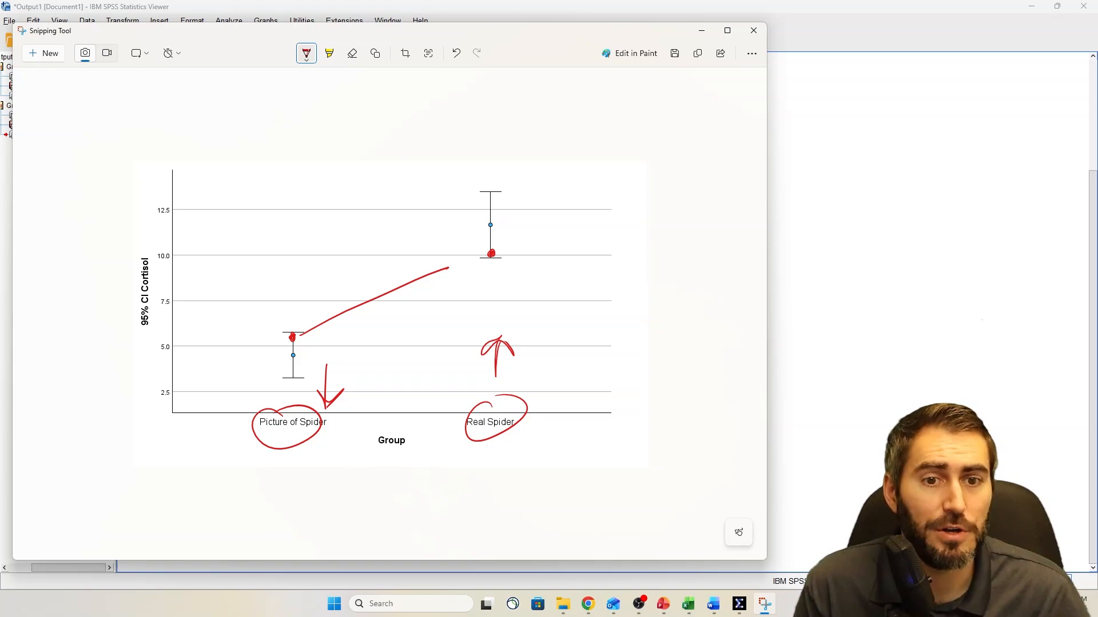
# Circle the 95% in the Cortisol axis label and handwrite "Yes" in red near the Real Spider interval, with a note below it
pyautogui.moveTo(159, 305)
pyautogui.mouseDown()
pyautogui.moveTo(144, 335)
pyautogui.moveTo(162, 312)
pyautogui.mouseUp()
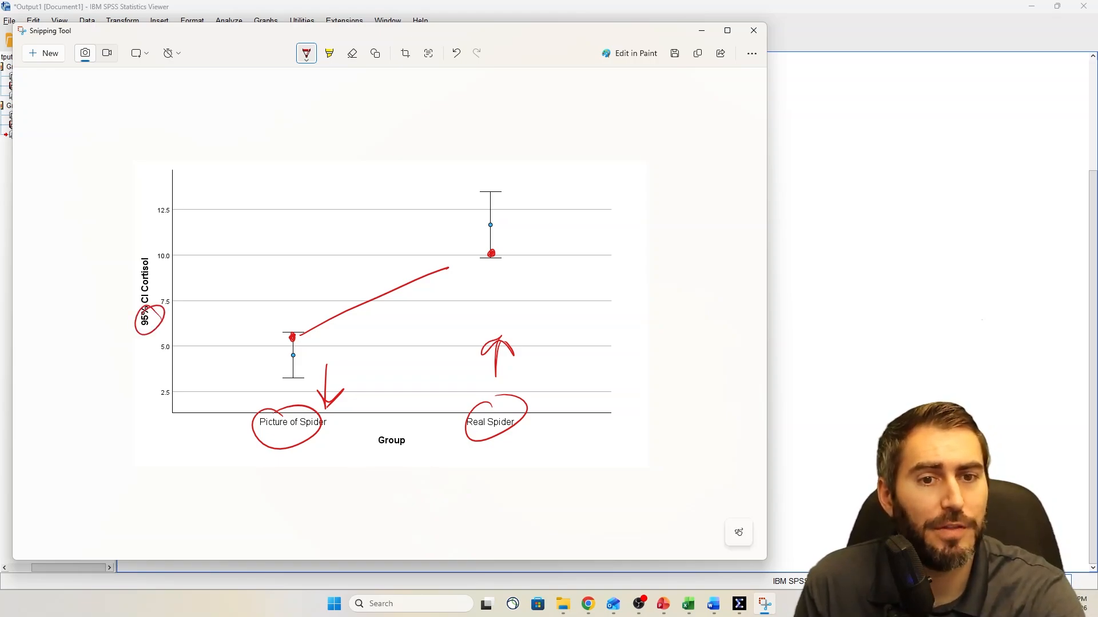
pyautogui.moveTo(568, 142); pyautogui.dragTo(570, 167)
pyautogui.moveTo(590, 143)
pyautogui.mouseDown()
pyautogui.moveTo(570, 185)
pyautogui.moveTo(611, 178)
pyautogui.mouseUp()
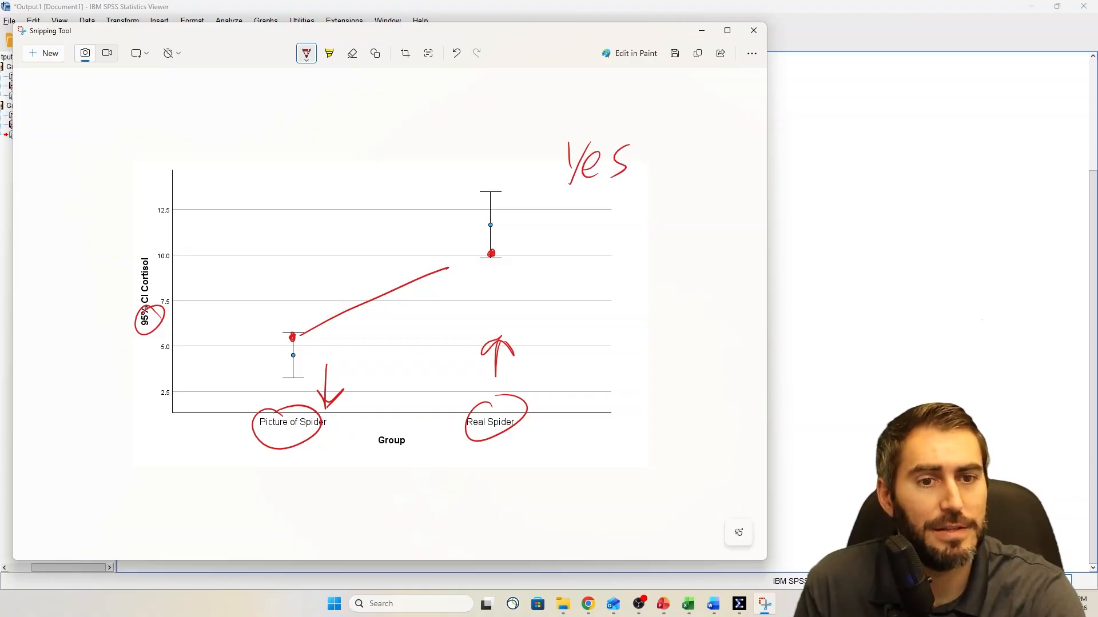
pyautogui.moveTo(578, 228); pyautogui.dragTo(555, 265)
pyautogui.moveTo(581, 251)
pyautogui.mouseDown()
pyautogui.moveTo(582, 264)
pyautogui.moveTo(615, 252)
pyautogui.moveTo(585, 281)
pyautogui.mouseUp()
pyautogui.click(630, 258)
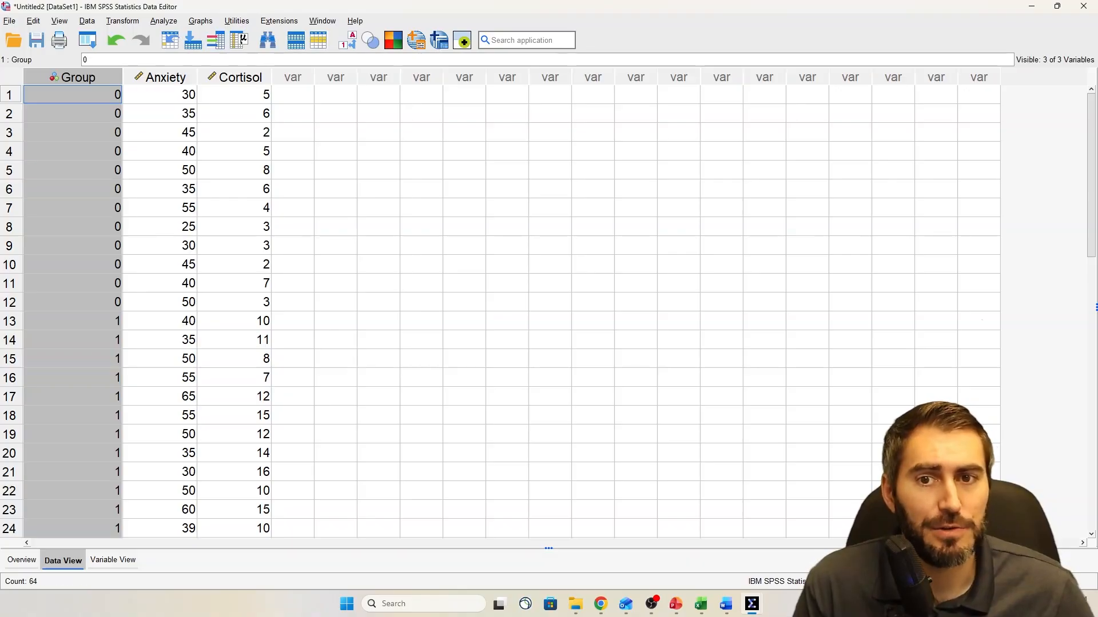
# Start an Independent-Samples T Test in the SPSS Data Editor and assign Group as the grouping variable
pyautogui.click(164, 21)
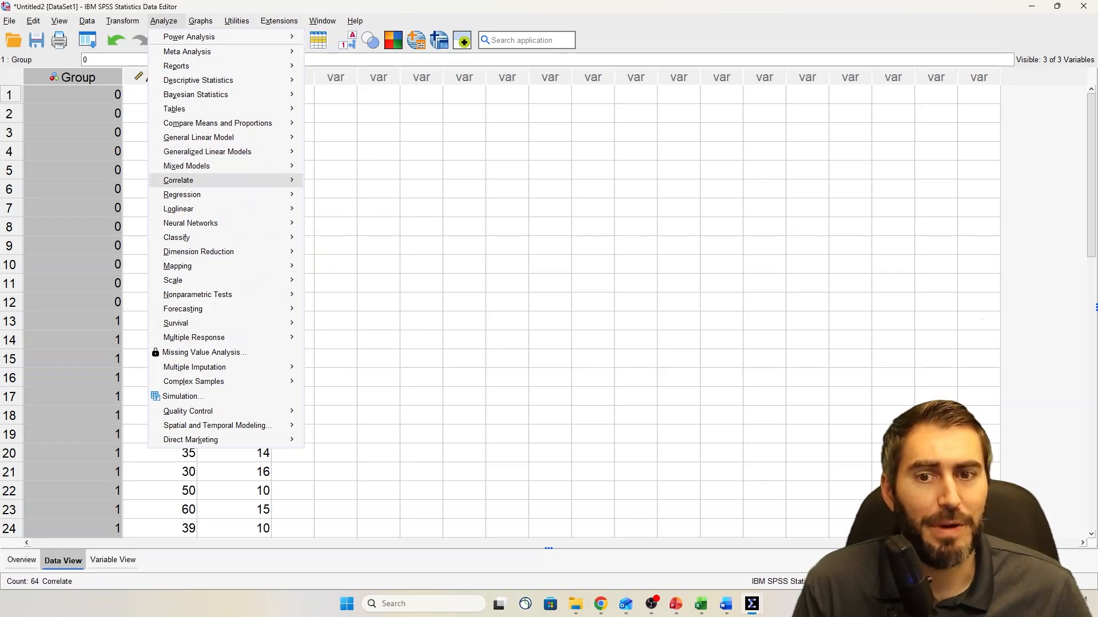
pyautogui.moveTo(226, 181)
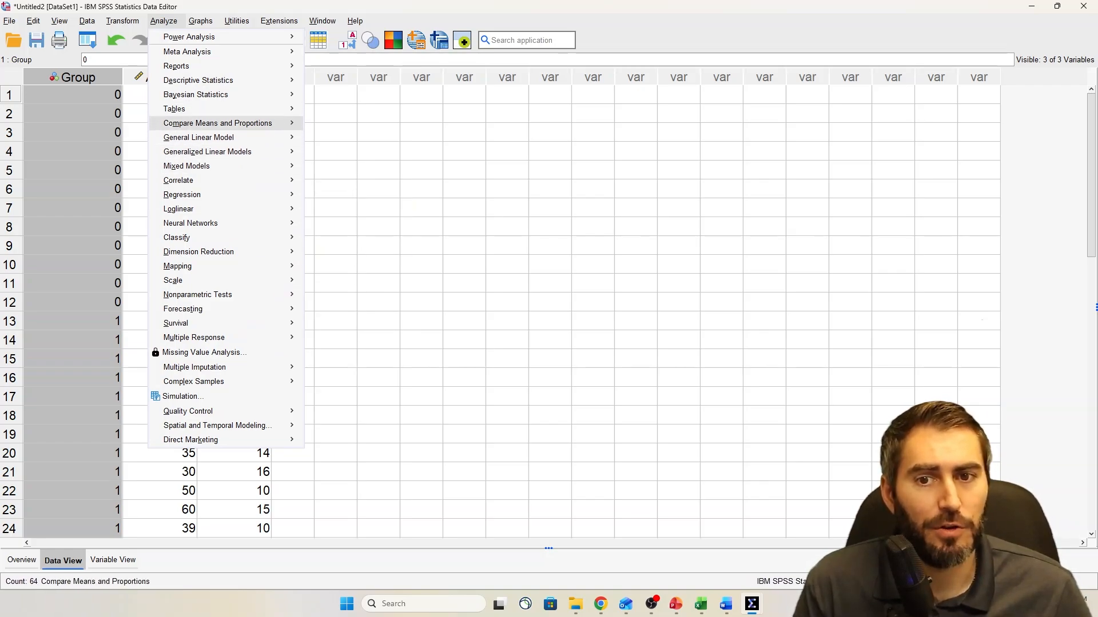
pyautogui.moveTo(225, 123)
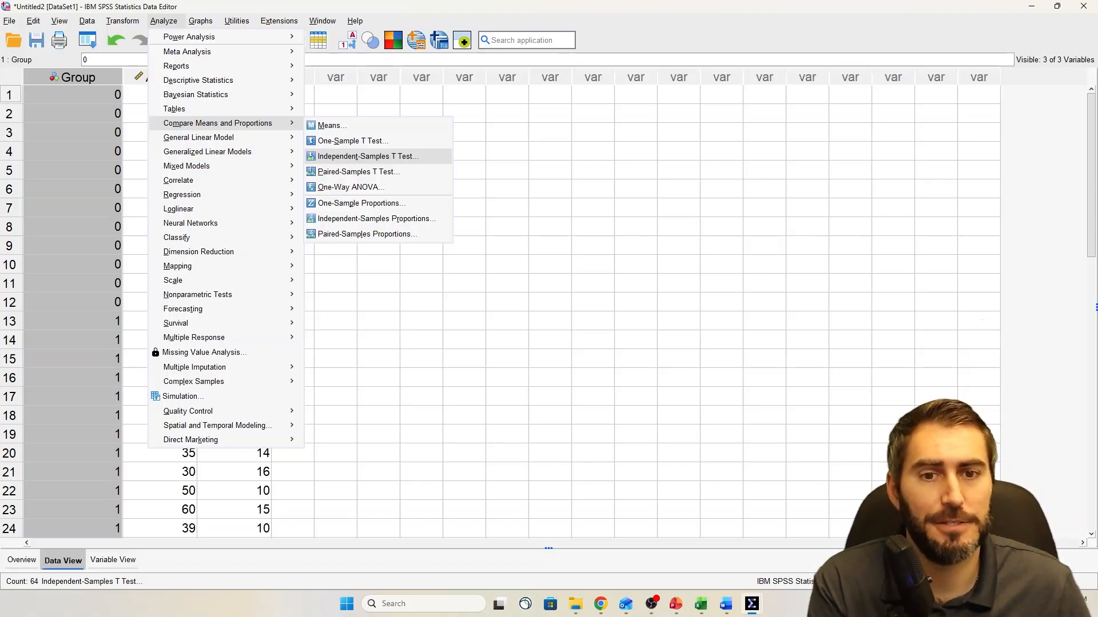
pyautogui.press('Return')
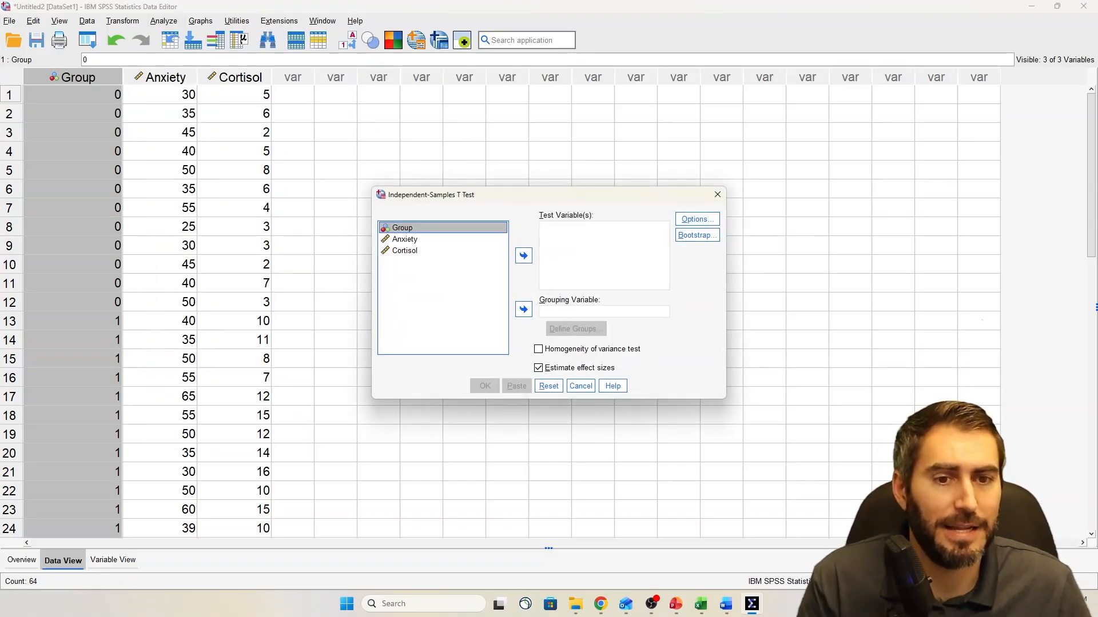
pyautogui.moveTo(533, 195); pyautogui.dragTo(507, 171)
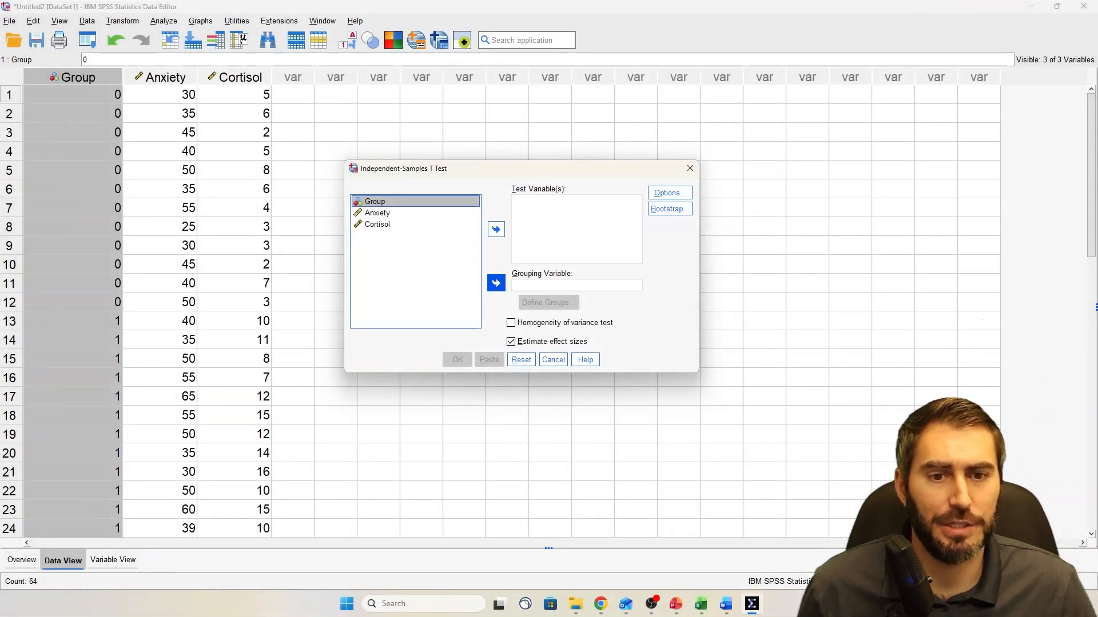
pyautogui.click(496, 283)
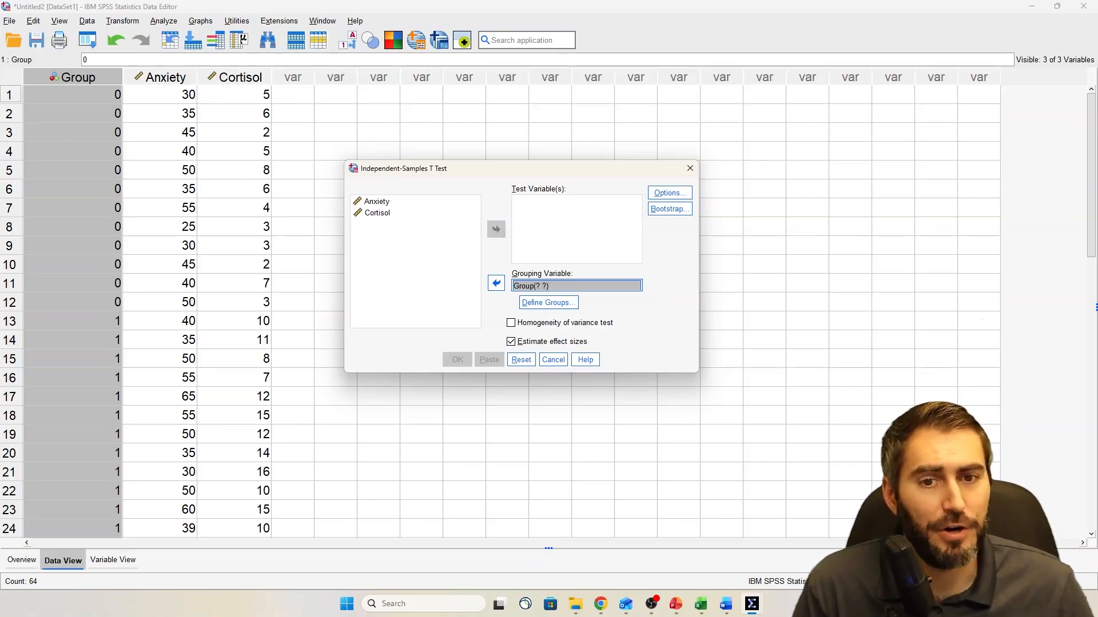
# Add Anxiety and Cortisol as the test variables of the Independent-Samples T Test
pyautogui.click(376, 202)
pyautogui.click(496, 229)
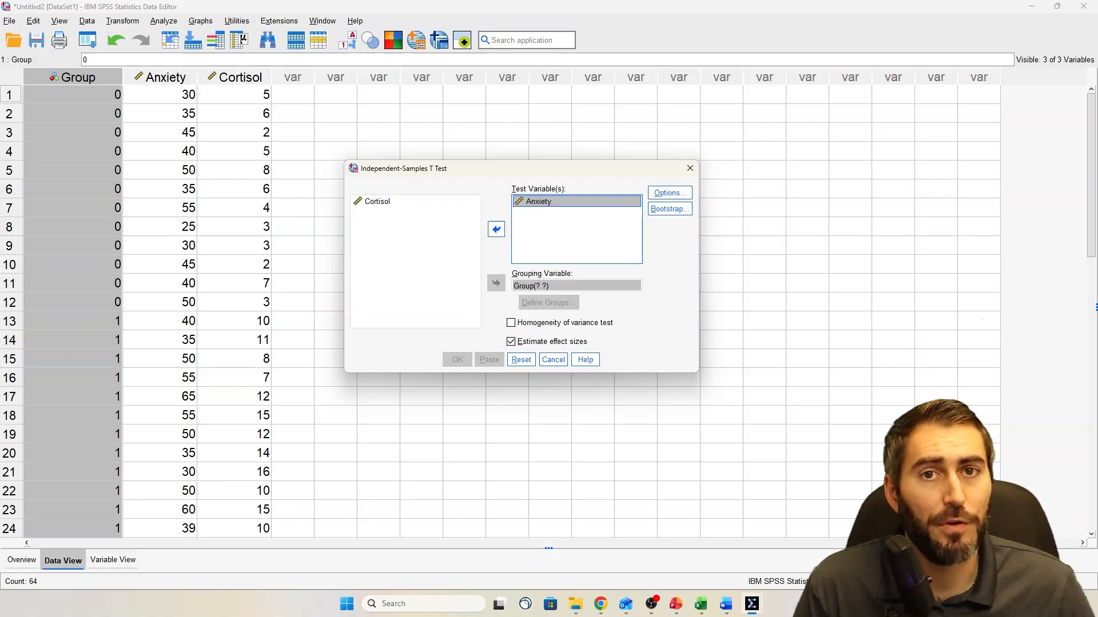
pyautogui.click(376, 201)
pyautogui.click(496, 229)
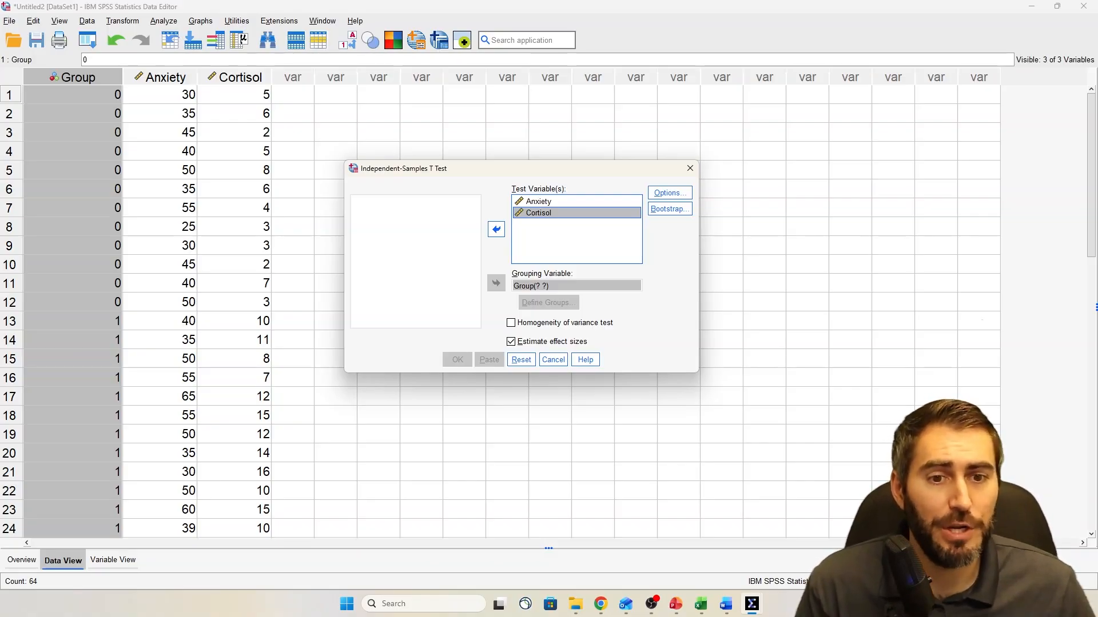
pyautogui.click(496, 229)
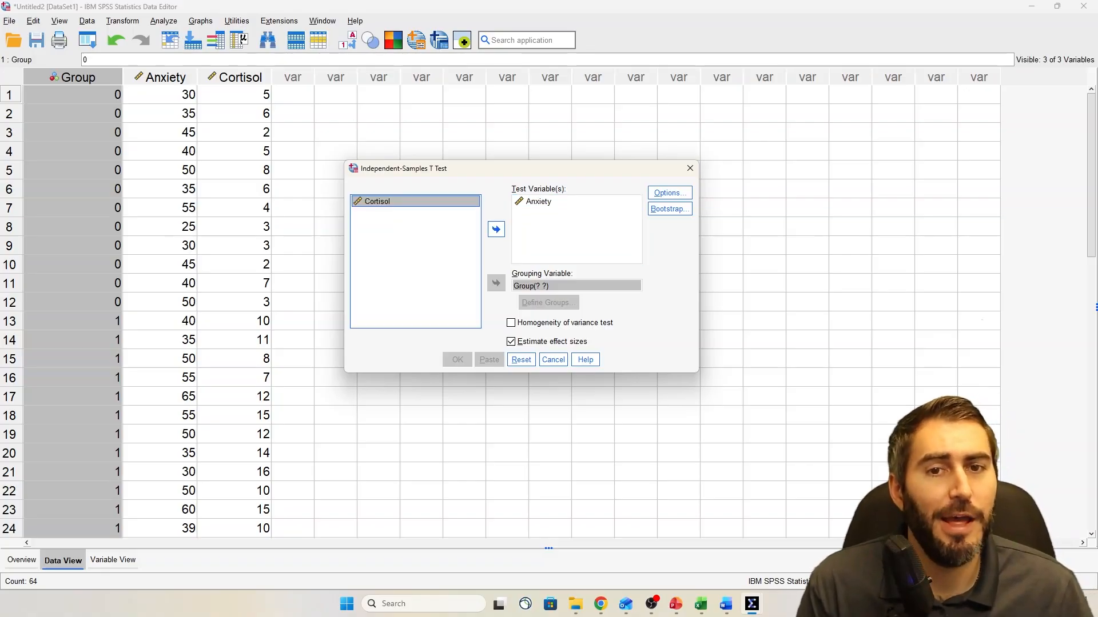
pyautogui.click(495, 229)
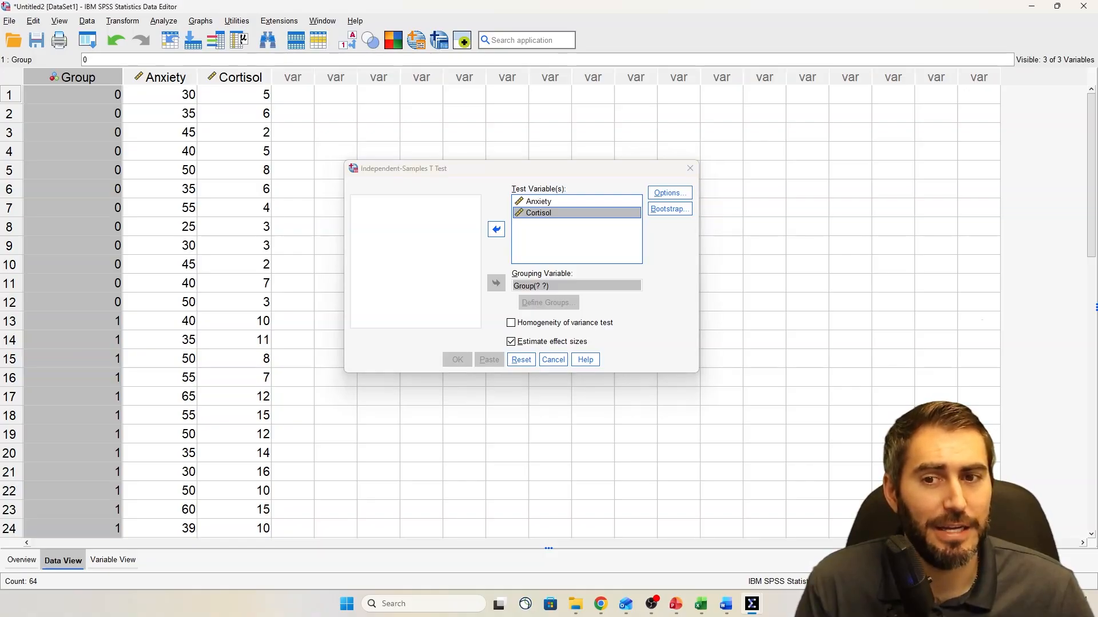
# Look through the data rows to examine how the two groups are coded in the Group column
pyautogui.click(72, 454)
pyautogui.scroll(-9, 73, 453)
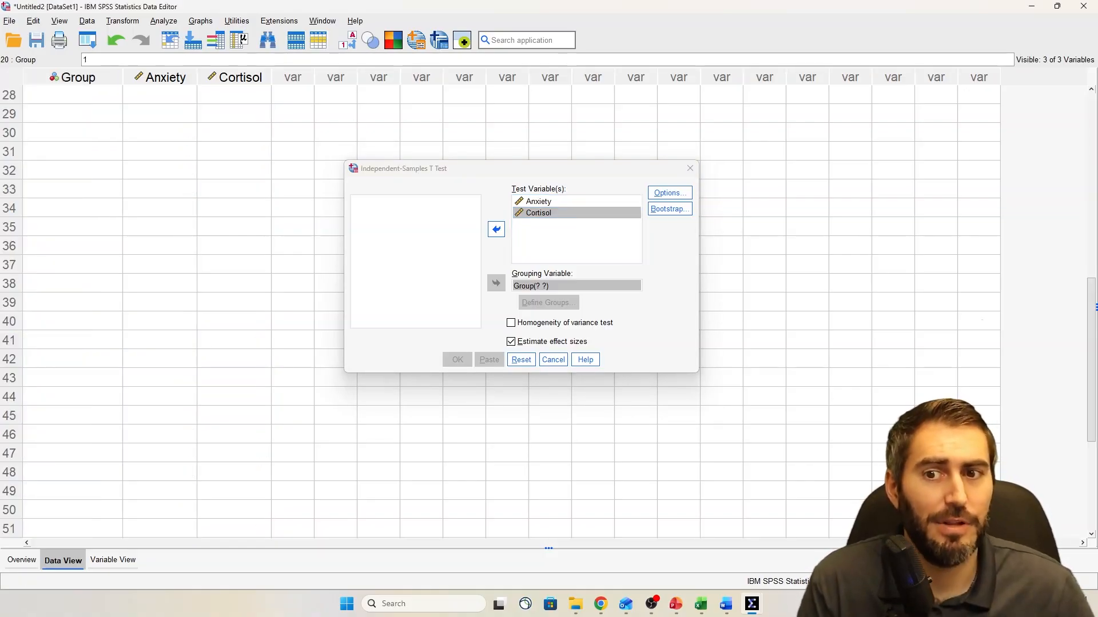
pyautogui.scroll(6, 72, 308)
pyautogui.scroll(-2, 73, 309)
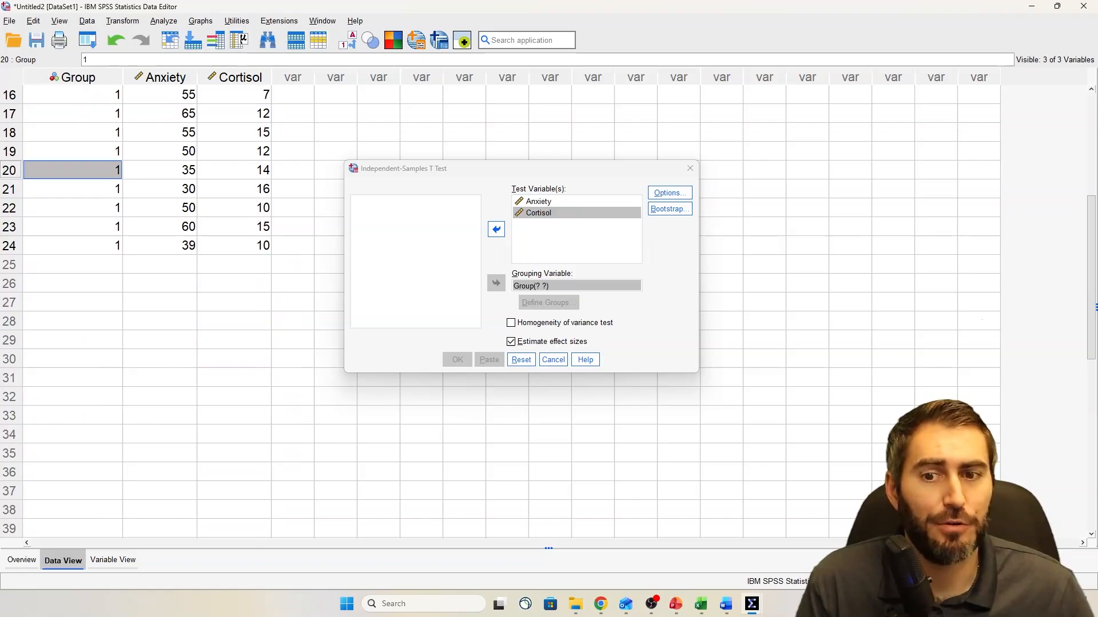
pyautogui.scroll(-3, 73, 308)
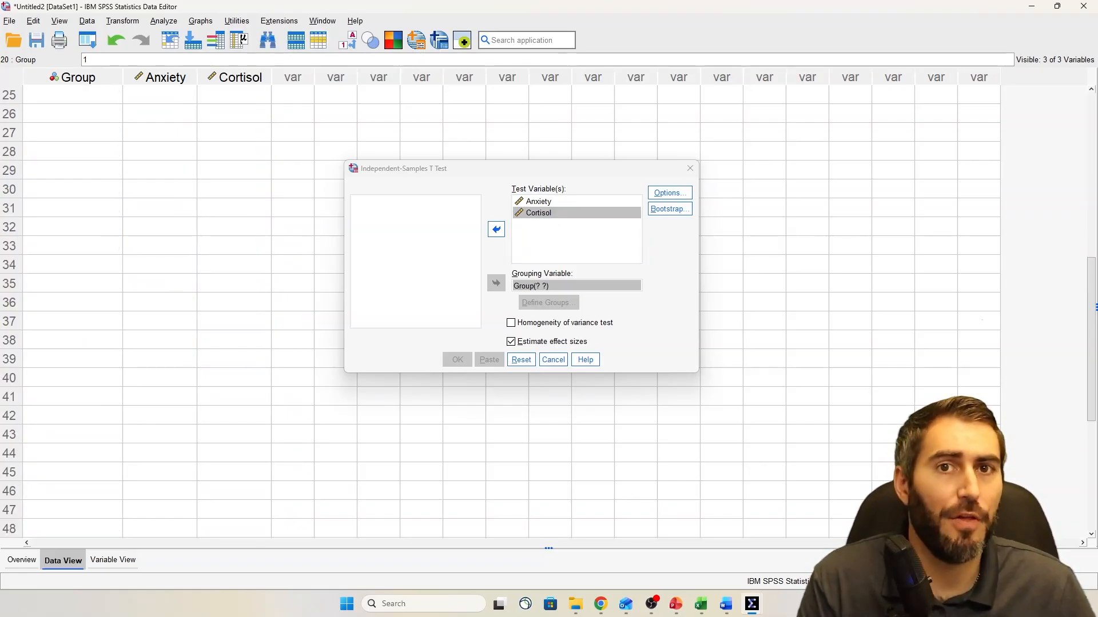
pyautogui.scroll(8, 72, 309)
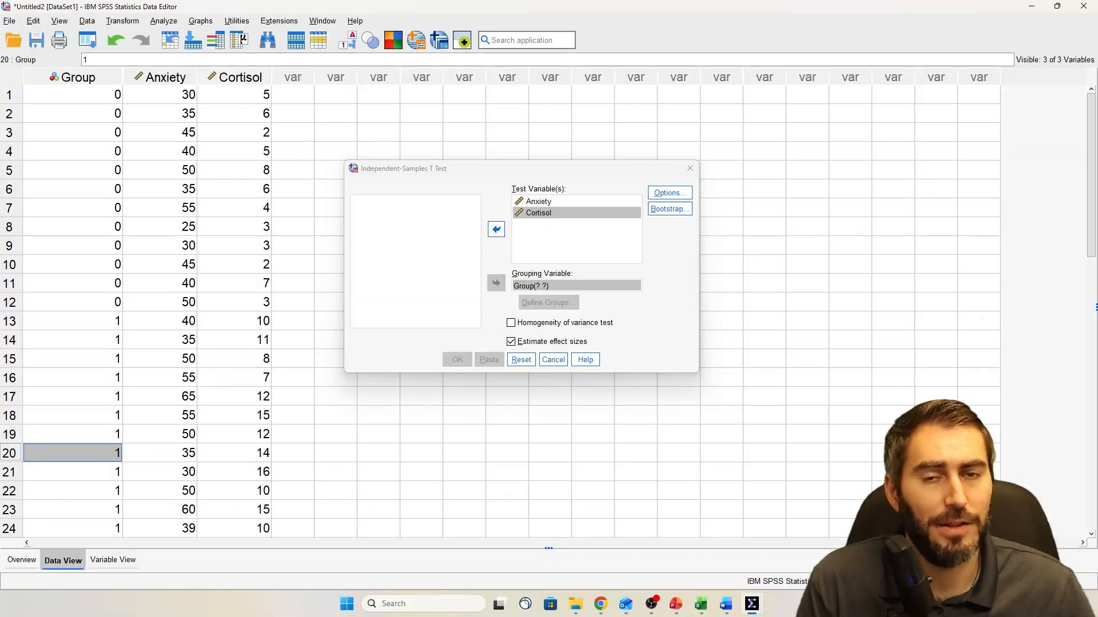
pyautogui.scroll(-3, 72, 309)
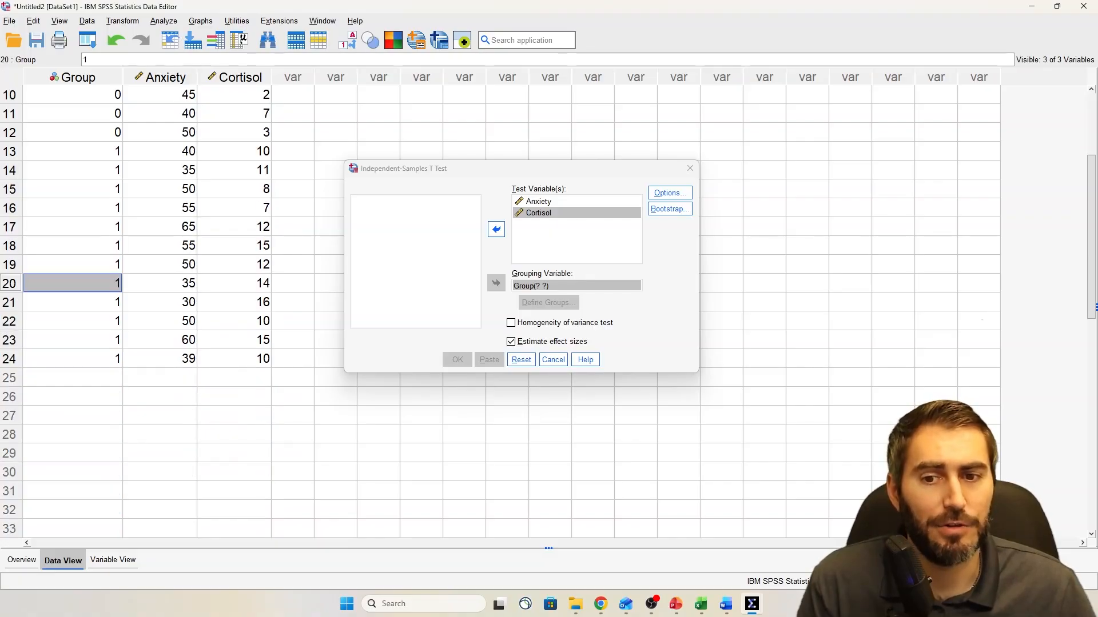
pyautogui.scroll(3, 72, 308)
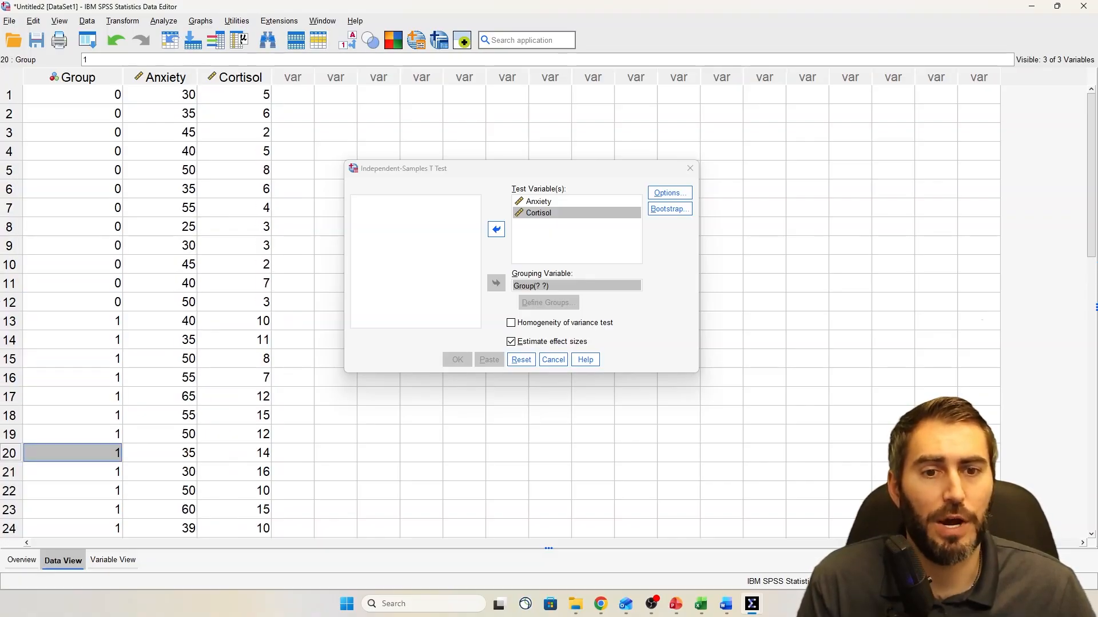
# Define the grouping variable's specified values as 0 for Group 1 and 1 for Group 2
pyautogui.click(576, 286)
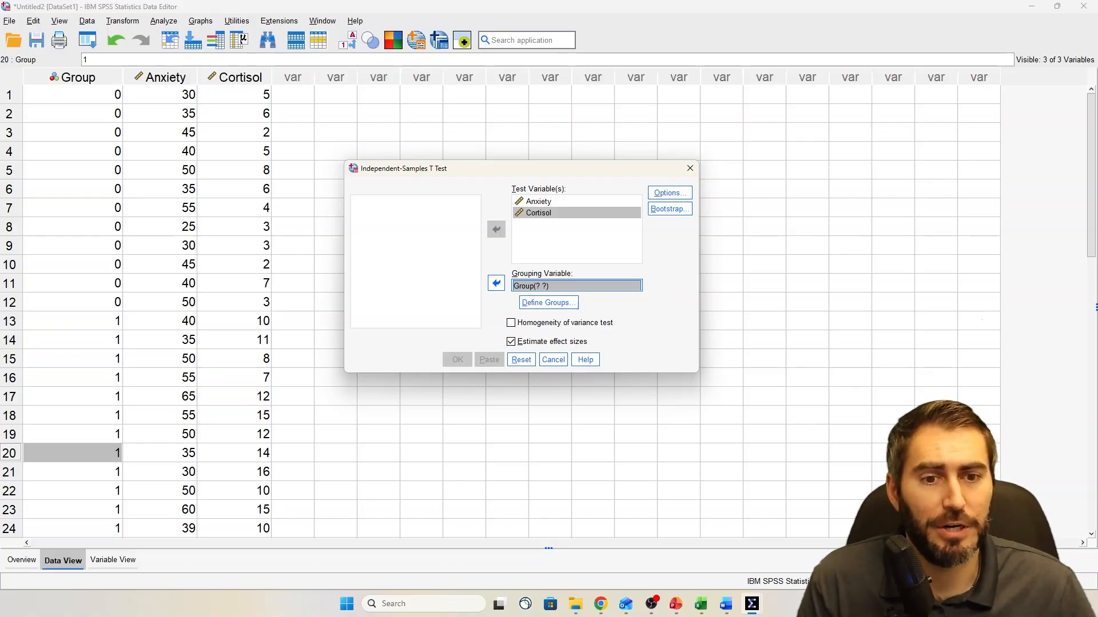
pyautogui.click(548, 302)
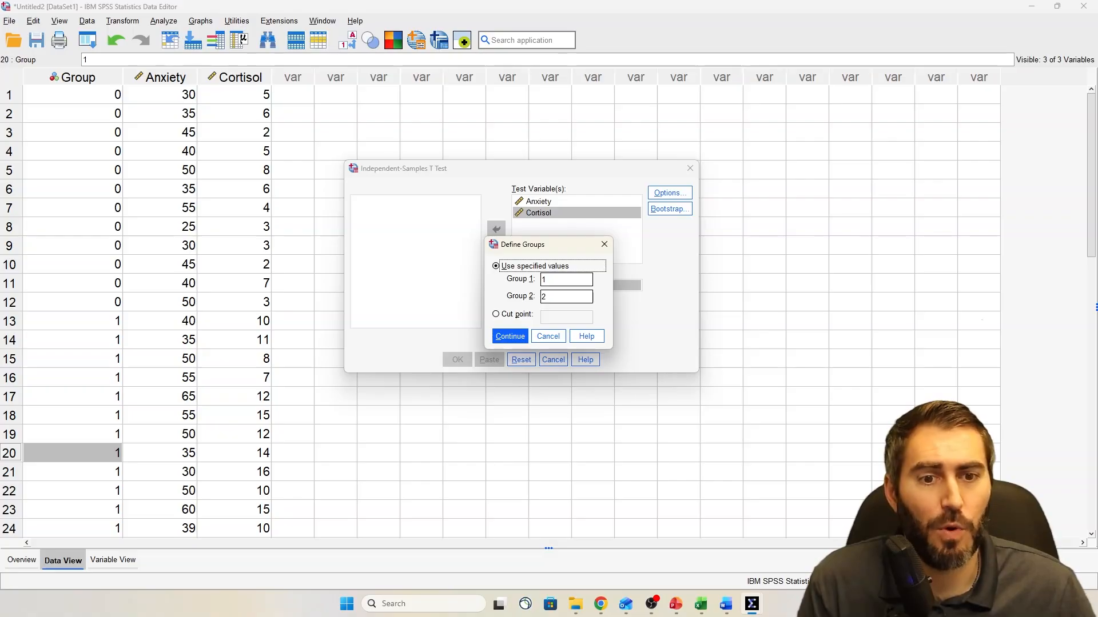
pyautogui.click(550, 279)
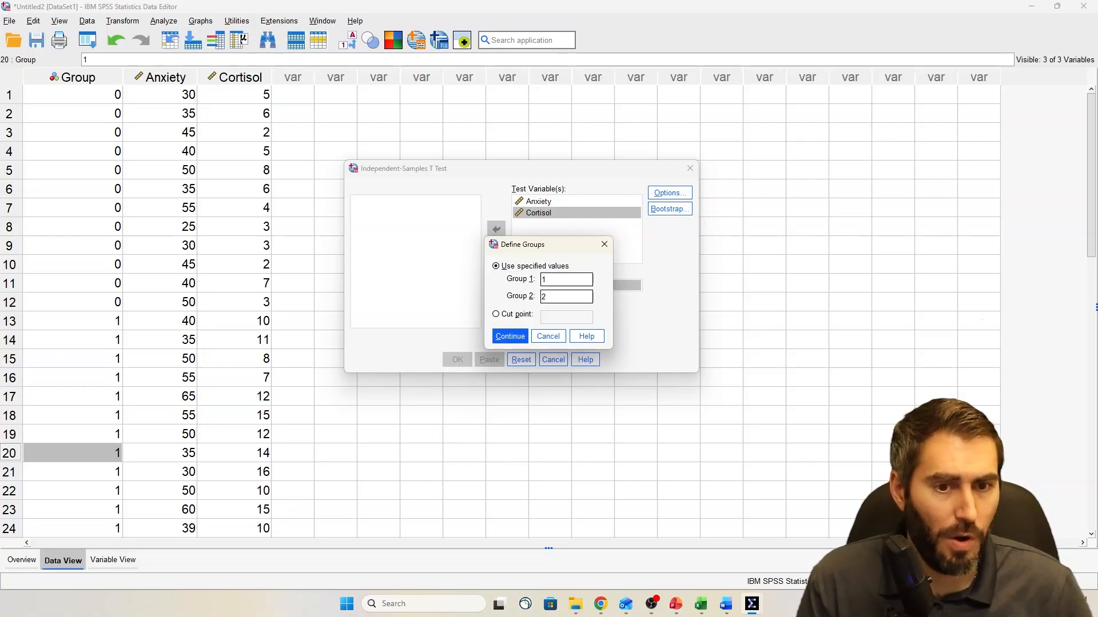
pyautogui.press('BackSpace')
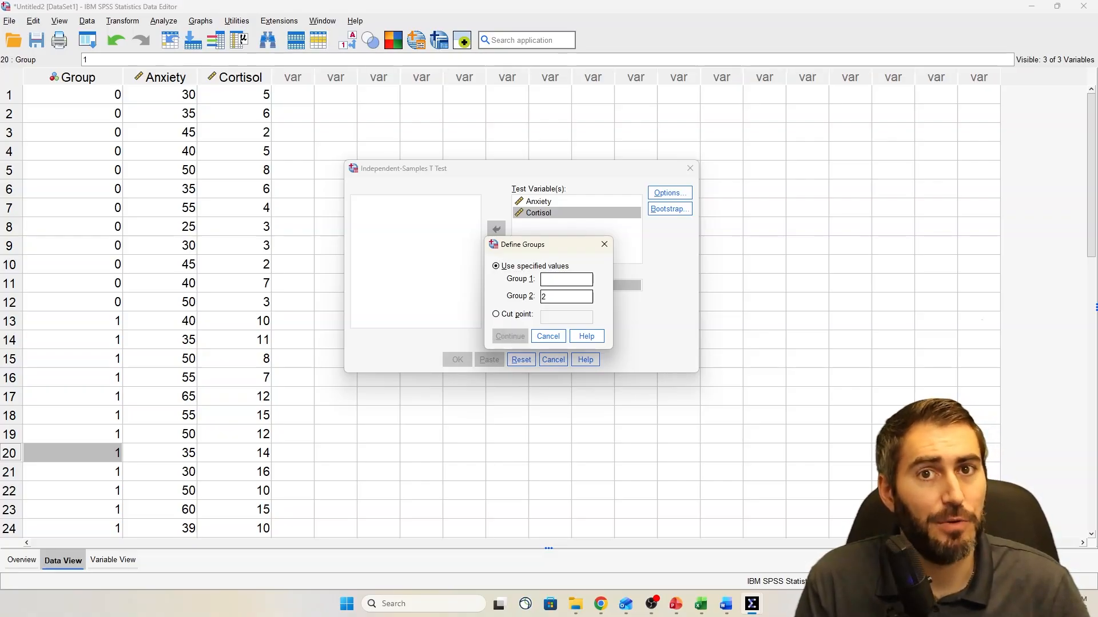
pyautogui.write('0')
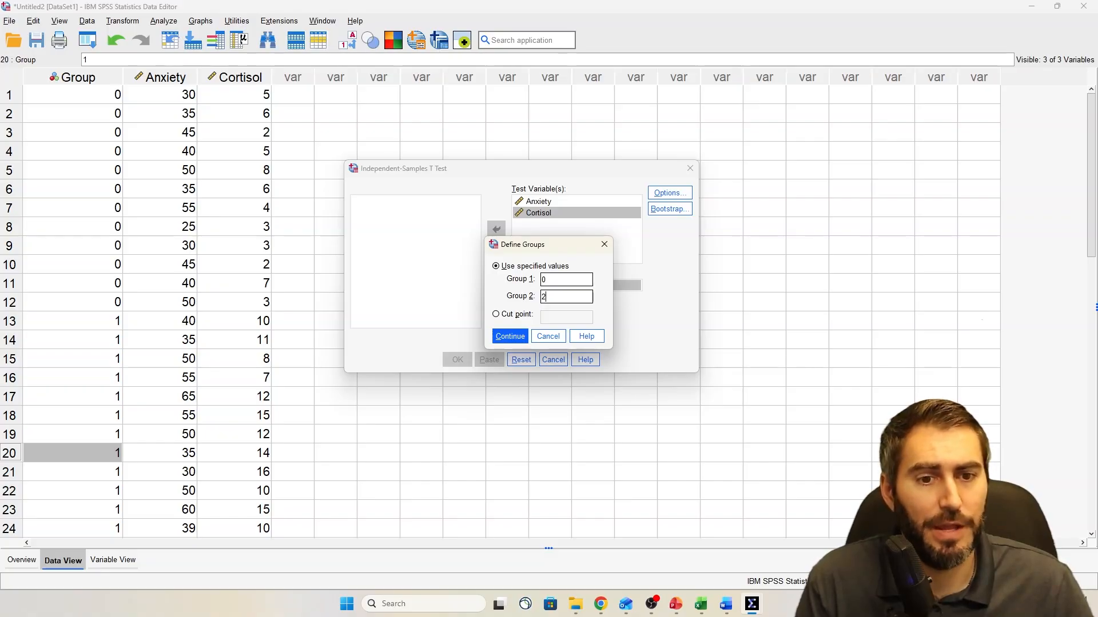
pyautogui.press('Tab')
pyautogui.press('BackSpace')
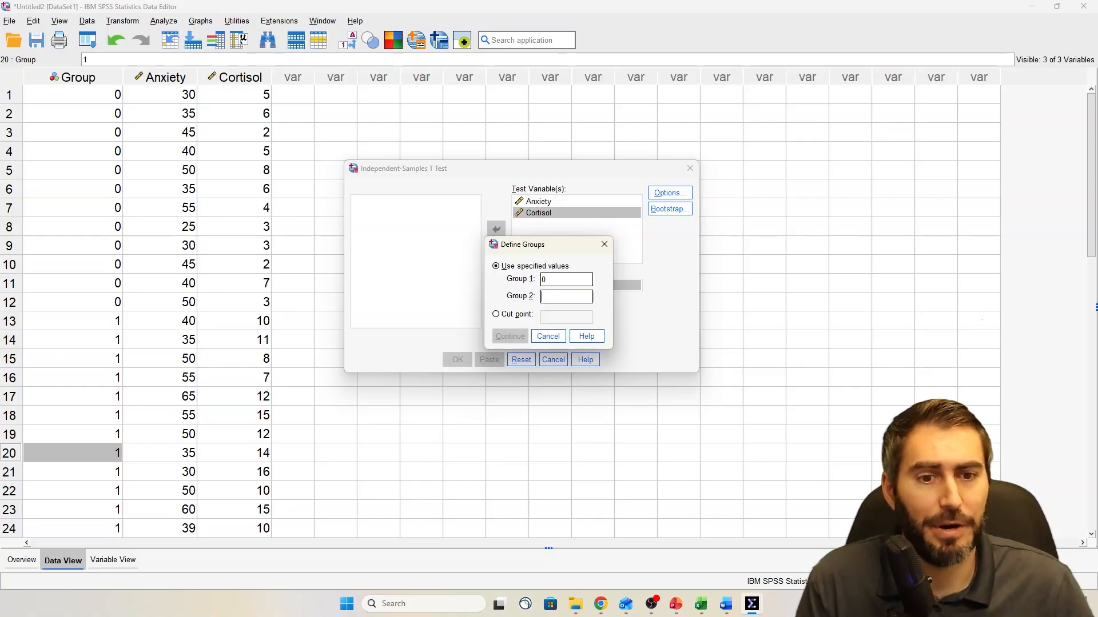
pyautogui.write('1')
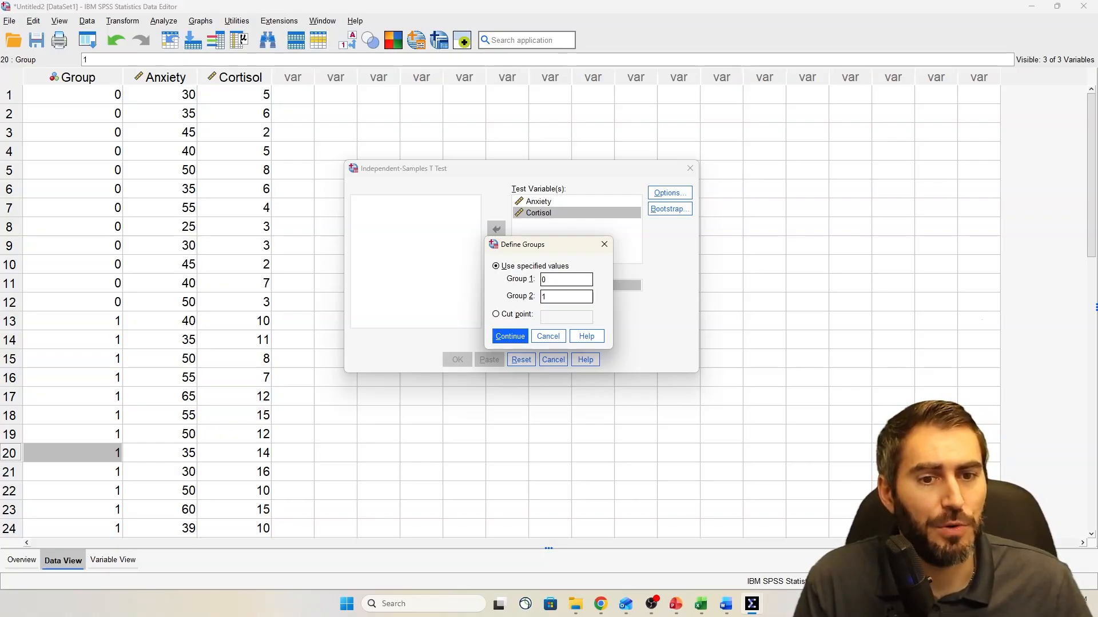
pyautogui.press('Return')
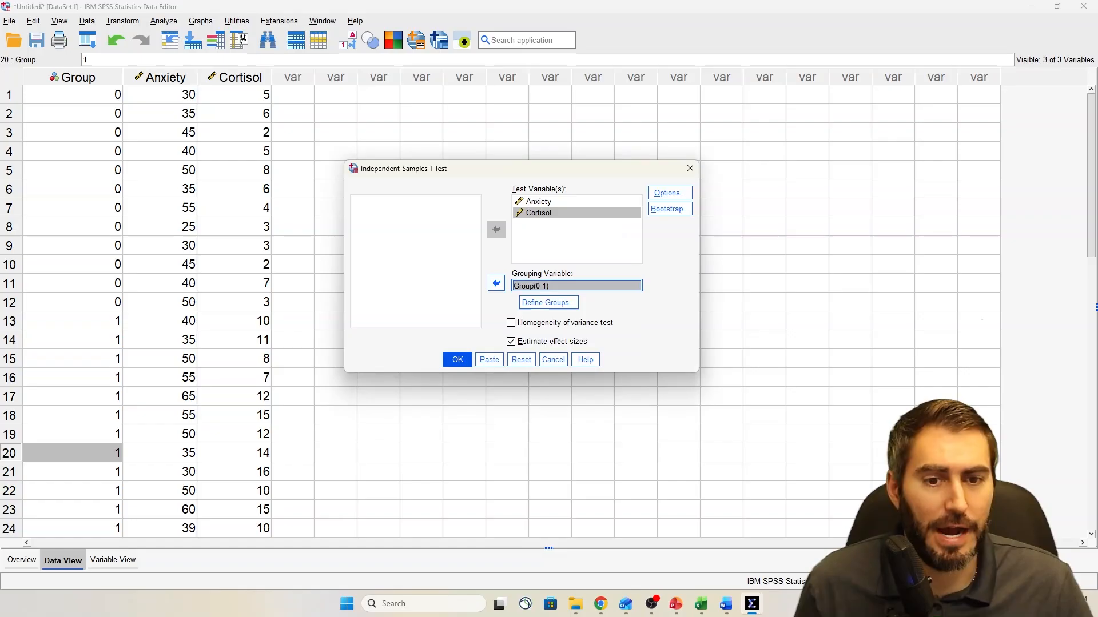
pyautogui.click(458, 360)
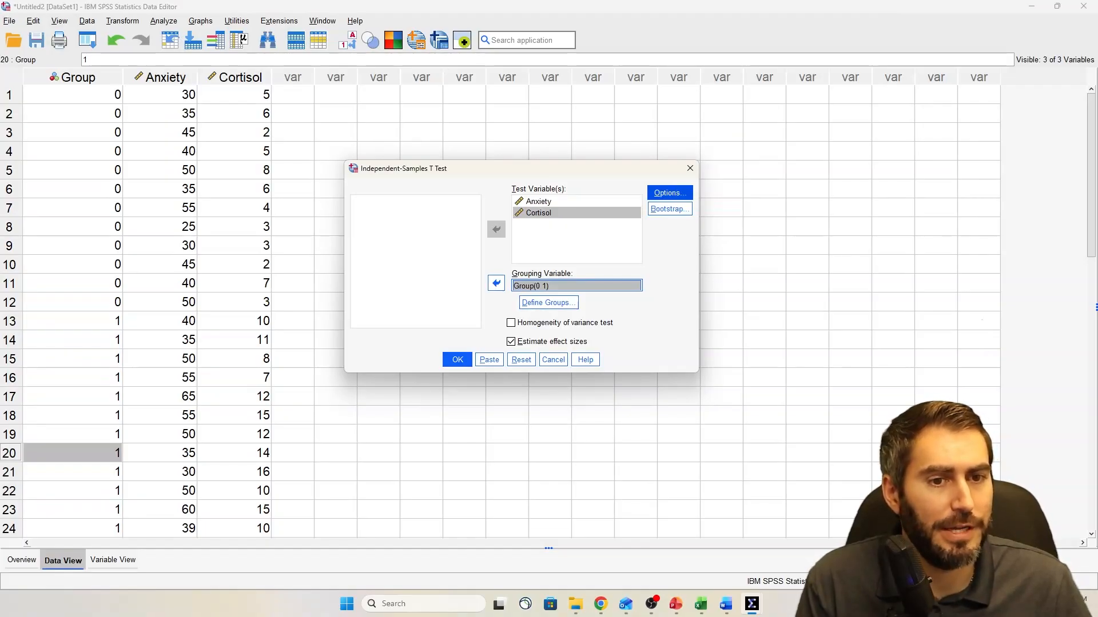
# Accept the 95% confidence interval and analysis-by-analysis exclusion of missing values, and run the Independent-Samples T Test
pyautogui.click(669, 193)
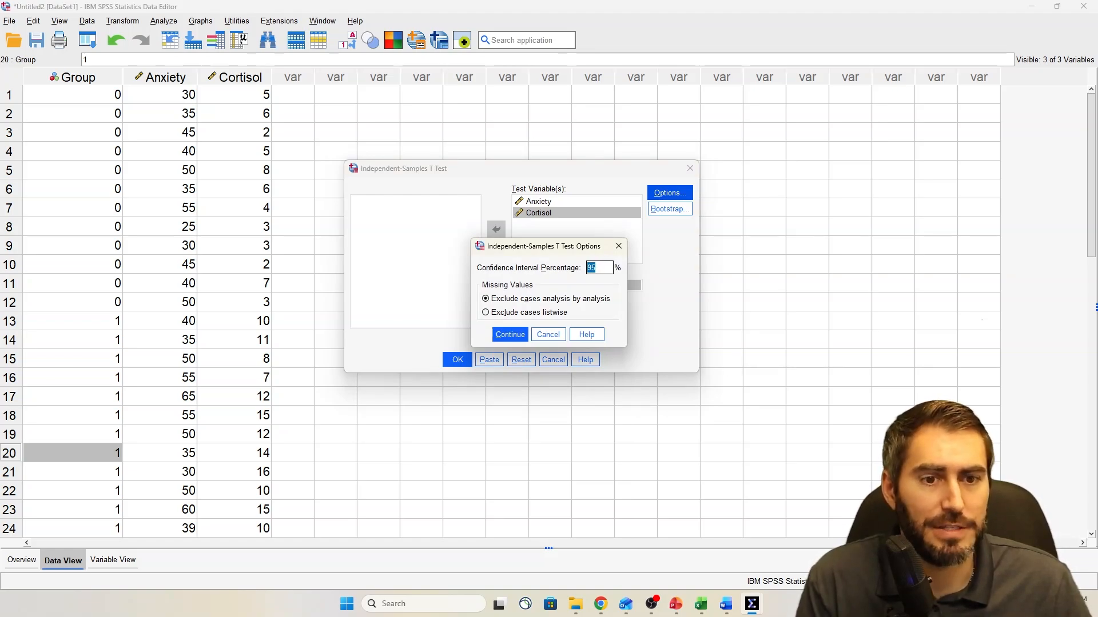
pyautogui.press('Return')
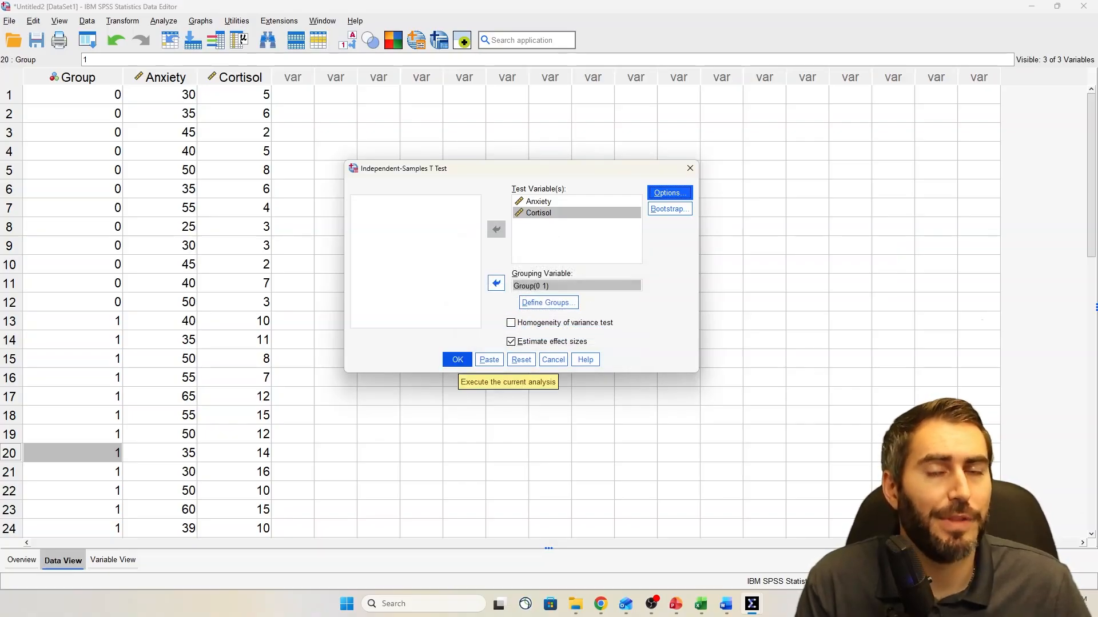
pyautogui.press('Return')
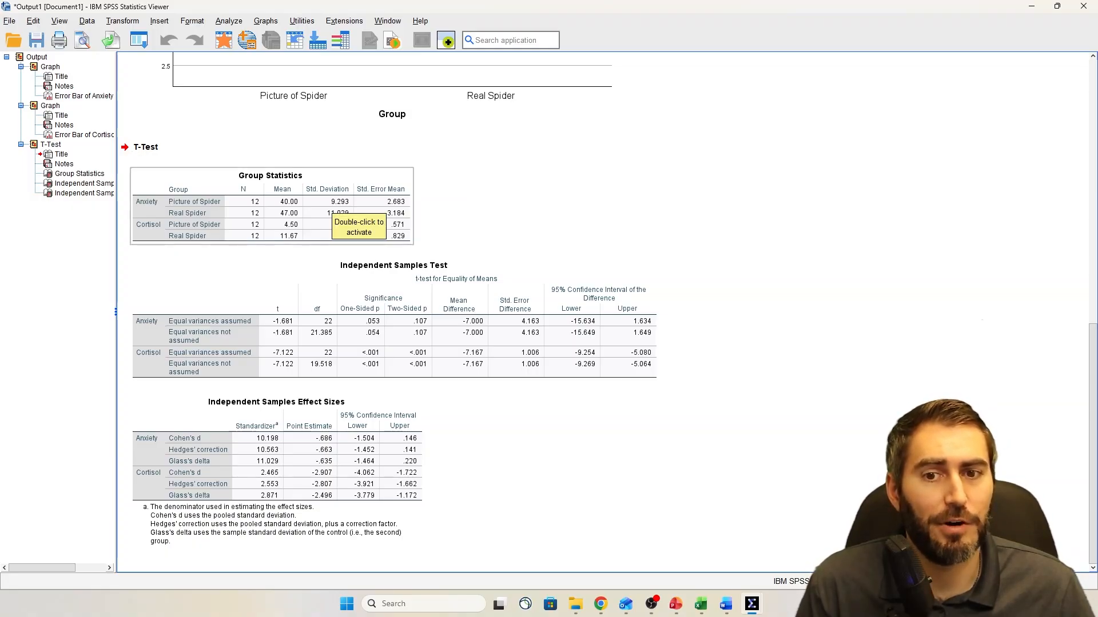
# Open the Group Statistics table in its own editing window and hide the table's formatting properties
pyautogui.doubleClick(332, 210)
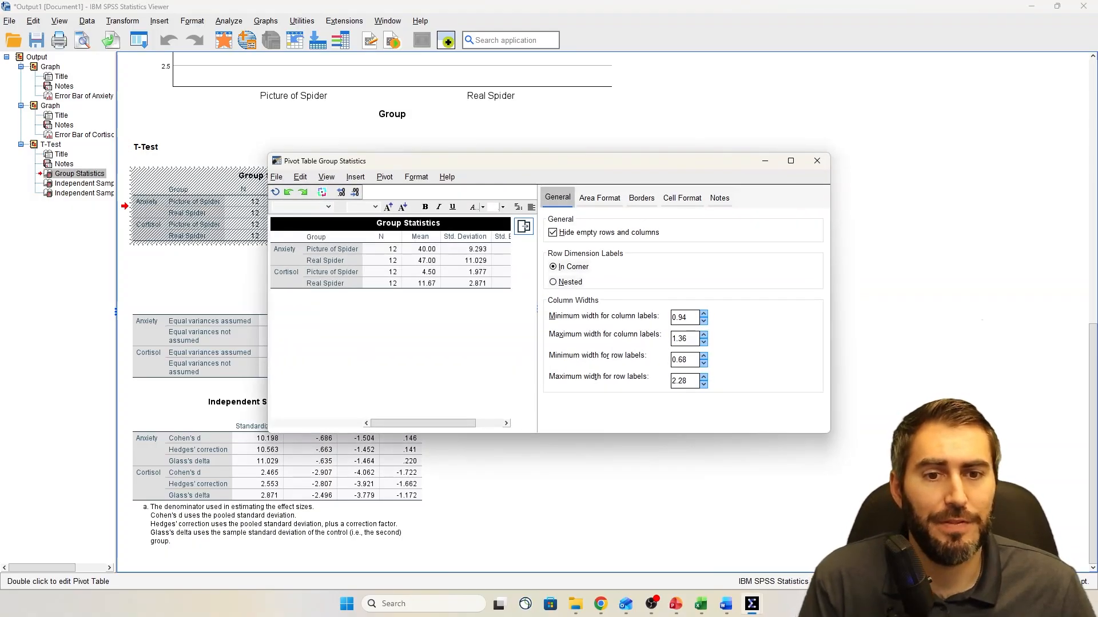
pyautogui.click(523, 227)
pyautogui.moveTo(506, 163); pyautogui.dragTo(366, 147)
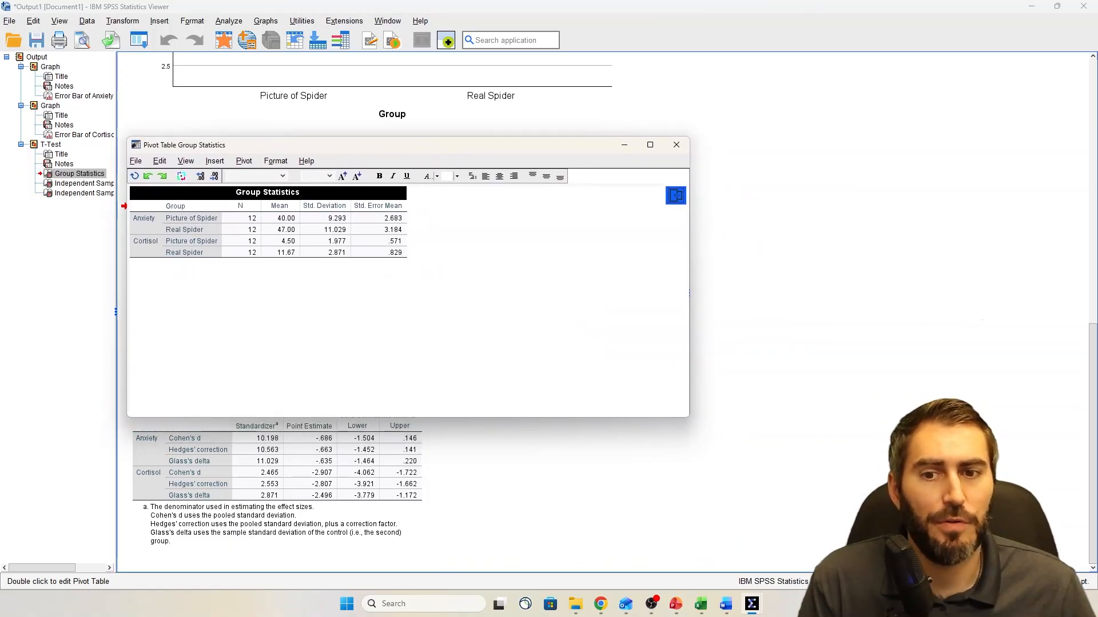
# Examine the outcomes in the Group Statistics table and compare the Anxiety means for Picture of Spider and Real Spider
pyautogui.click(145, 222)
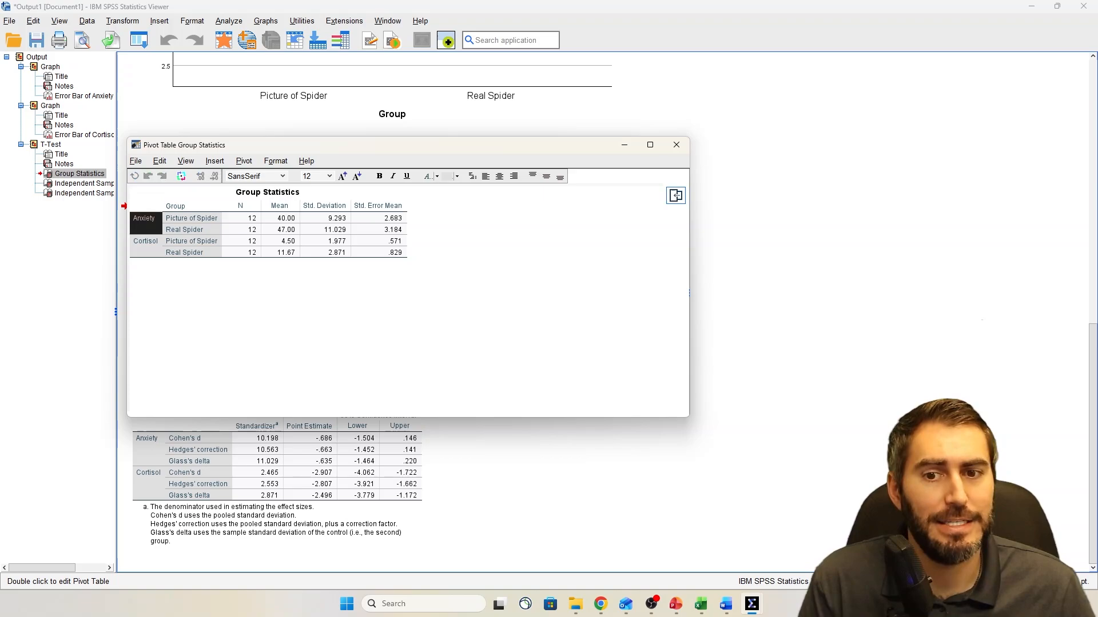
pyautogui.click(146, 245)
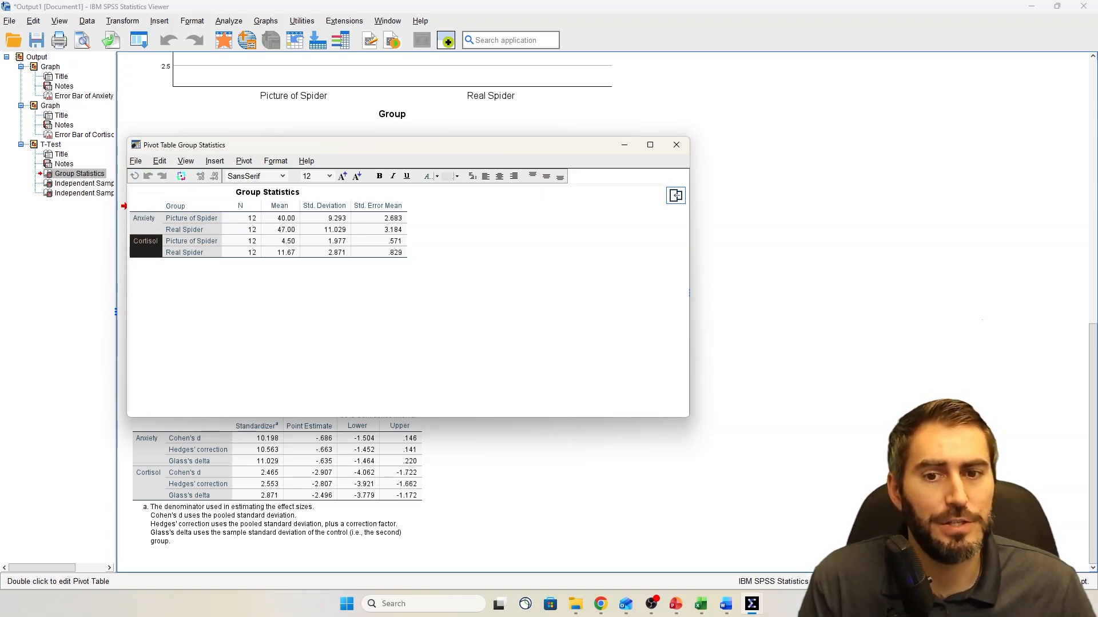
pyautogui.moveTo(281, 218); pyautogui.dragTo(281, 252)
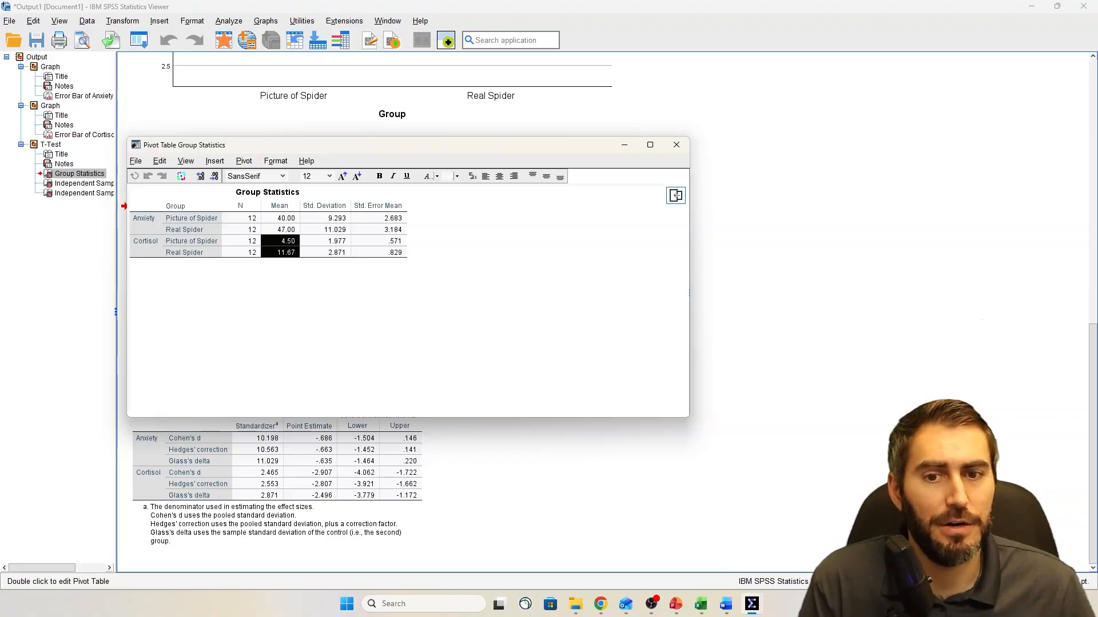
pyautogui.click(281, 219)
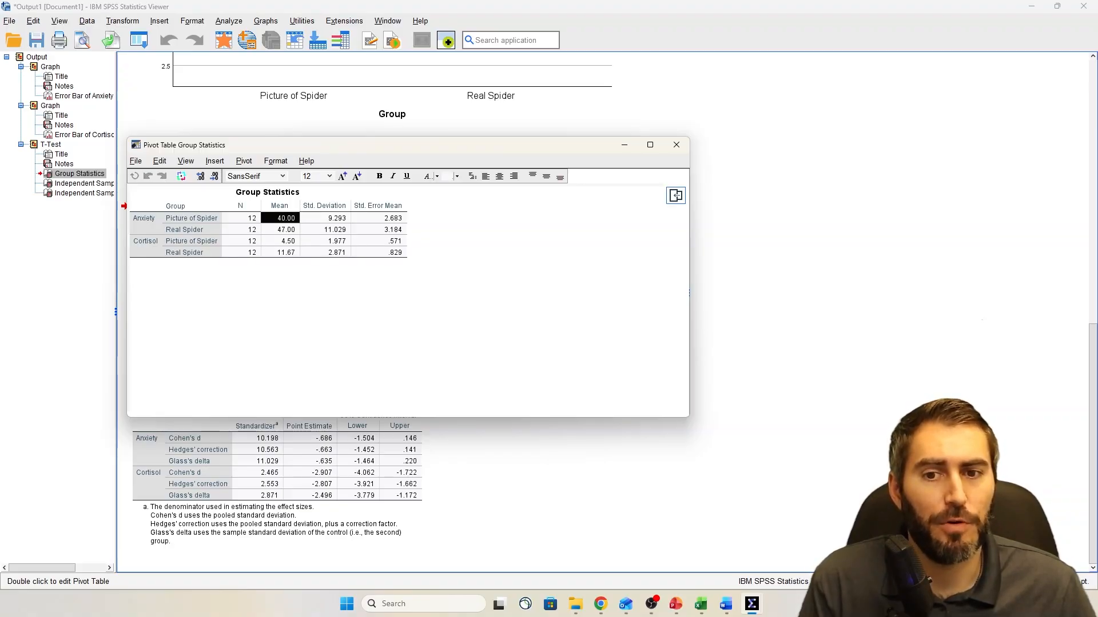
pyautogui.click(146, 223)
pyautogui.click(281, 218)
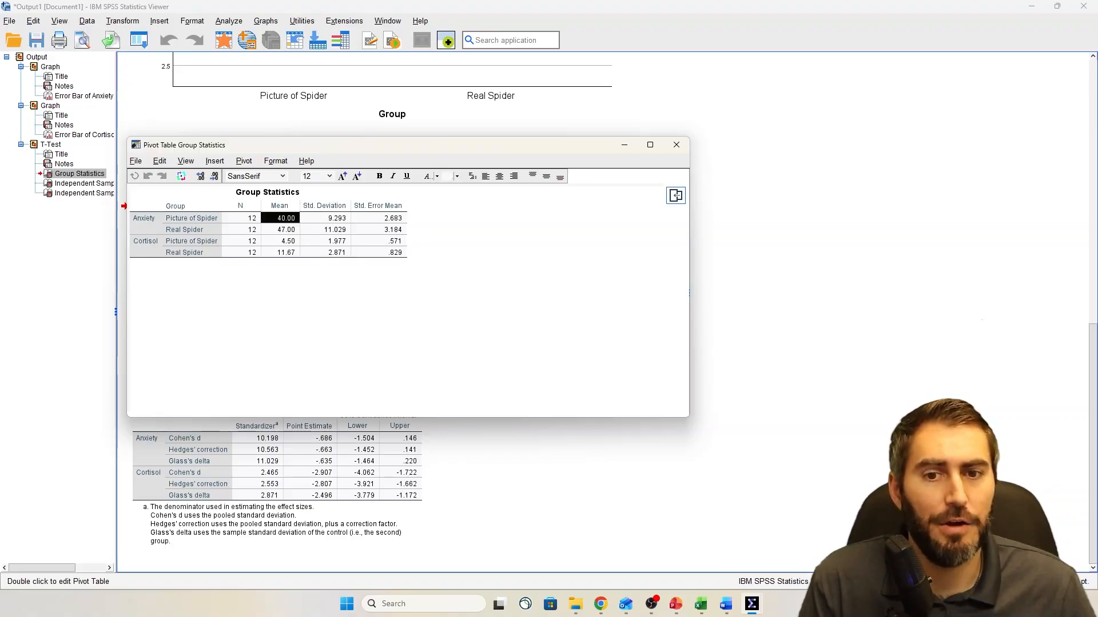
pyautogui.click(192, 219)
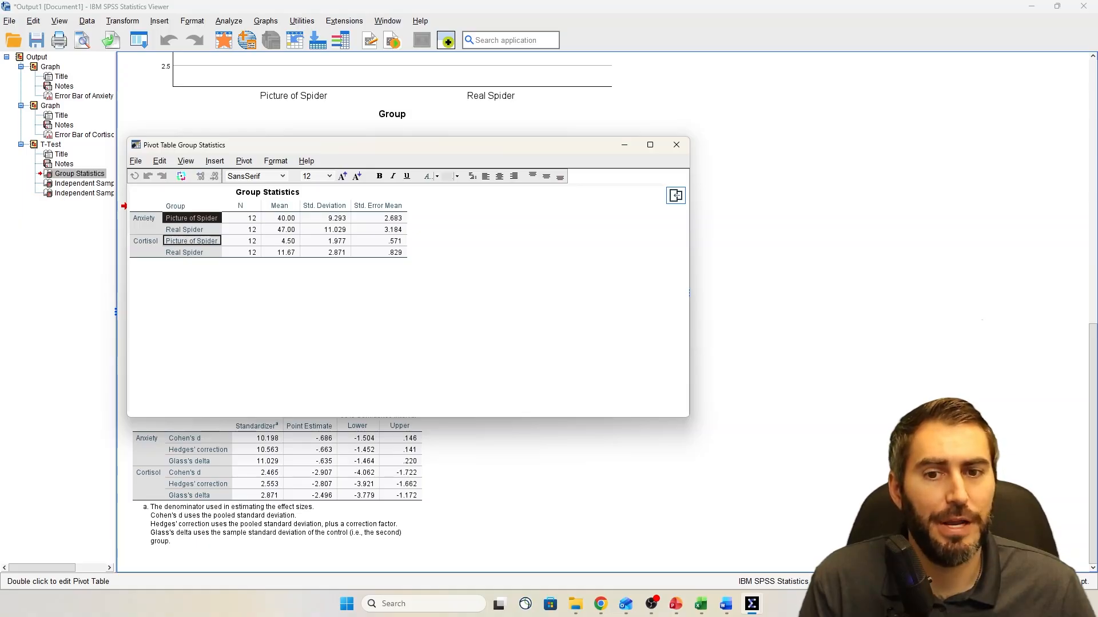
pyautogui.click(281, 230)
pyautogui.click(146, 223)
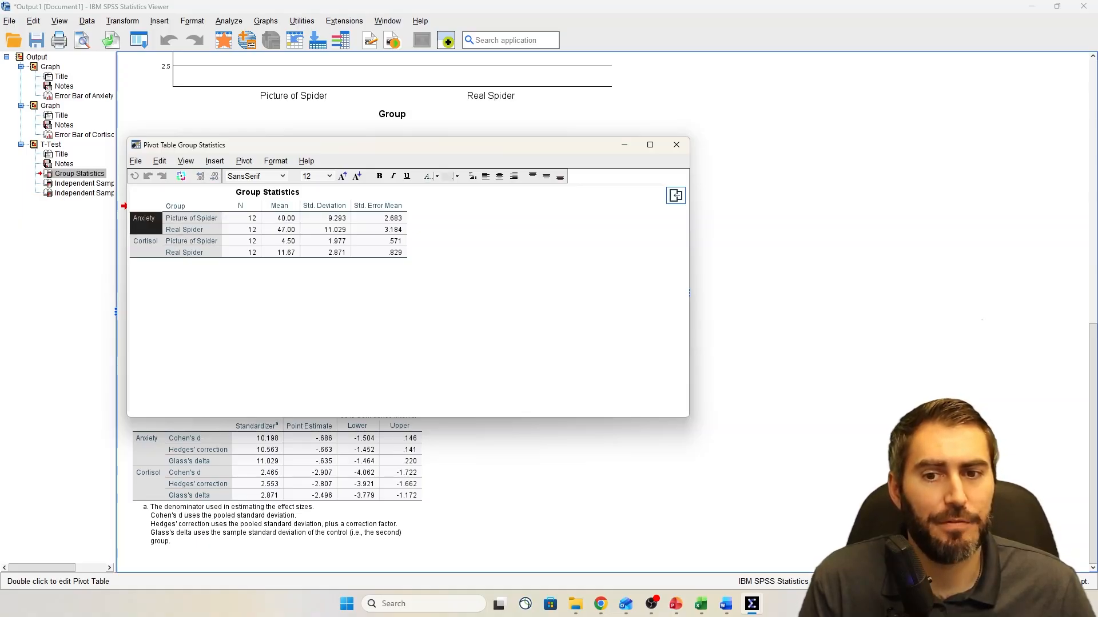
pyautogui.click(191, 230)
pyautogui.click(281, 230)
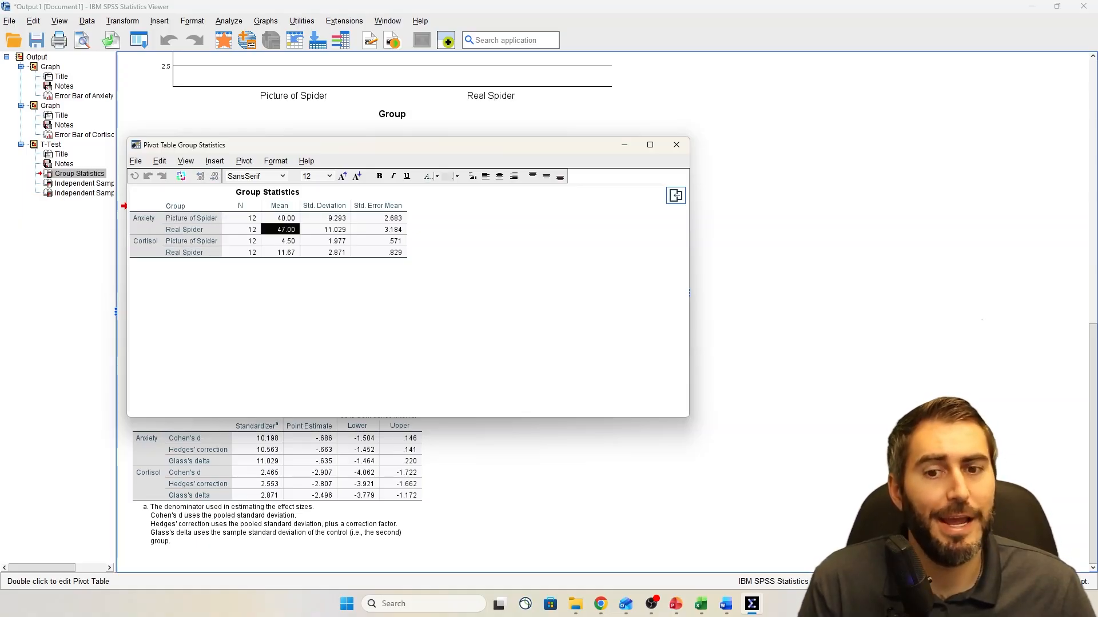
# Compare the Cortisol means of the Picture of Spider and Real Spider groups
pyautogui.click(281, 241)
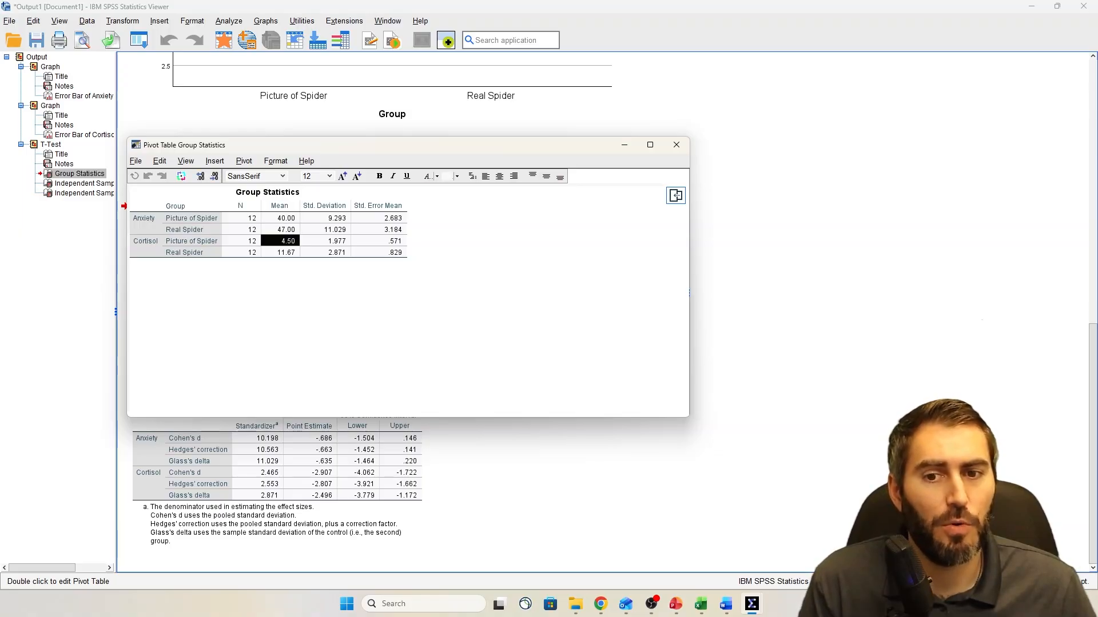
pyautogui.click(146, 246)
pyautogui.click(281, 241)
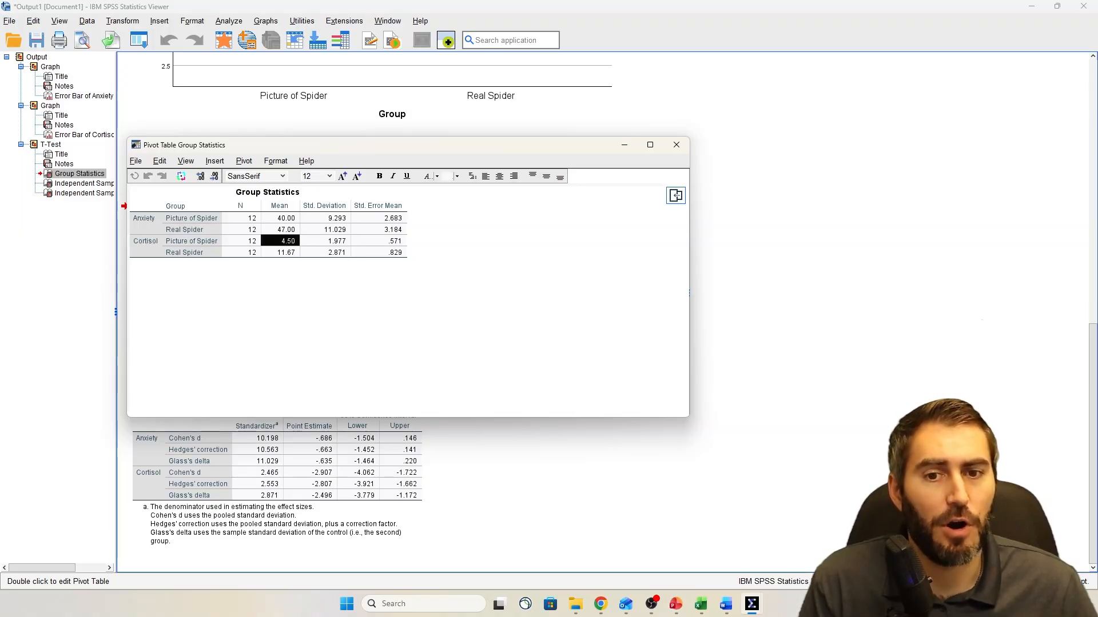
pyautogui.click(146, 246)
pyautogui.click(191, 241)
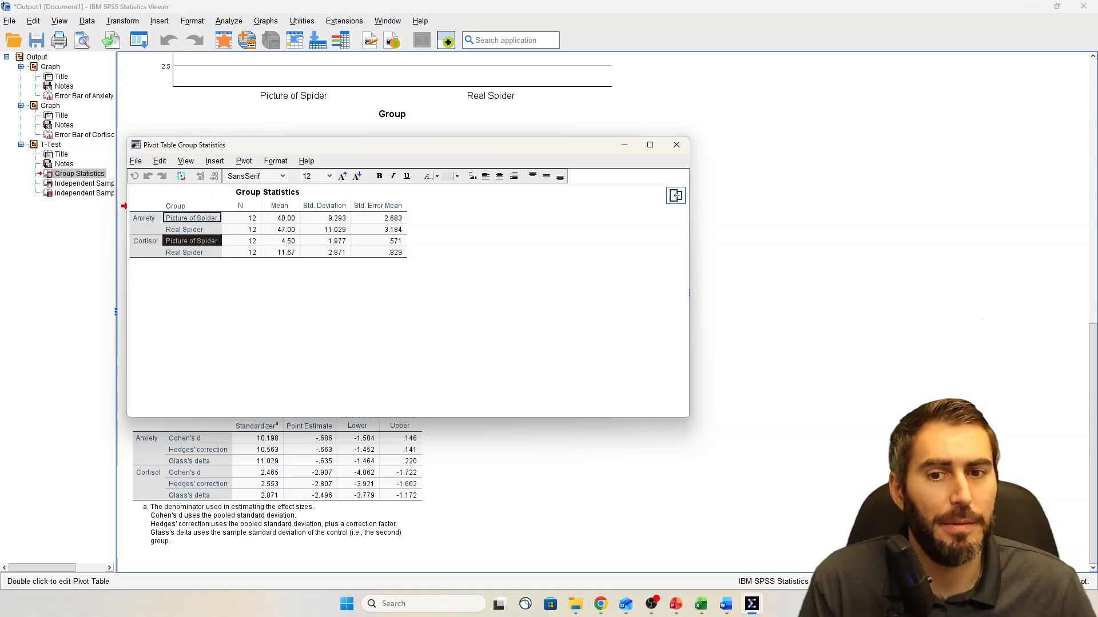
pyautogui.click(192, 253)
pyautogui.click(280, 241)
pyautogui.click(280, 252)
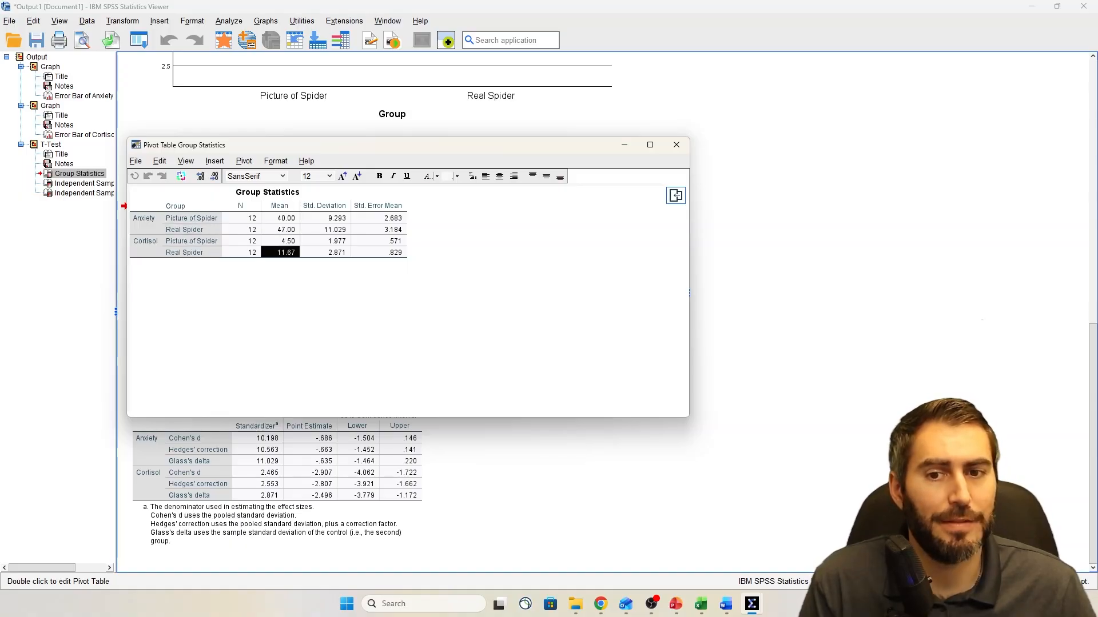
# Recheck the two Anxiety group means and close the Group Statistics table's editing window
pyautogui.click(145, 223)
pyautogui.click(281, 218)
pyautogui.click(281, 229)
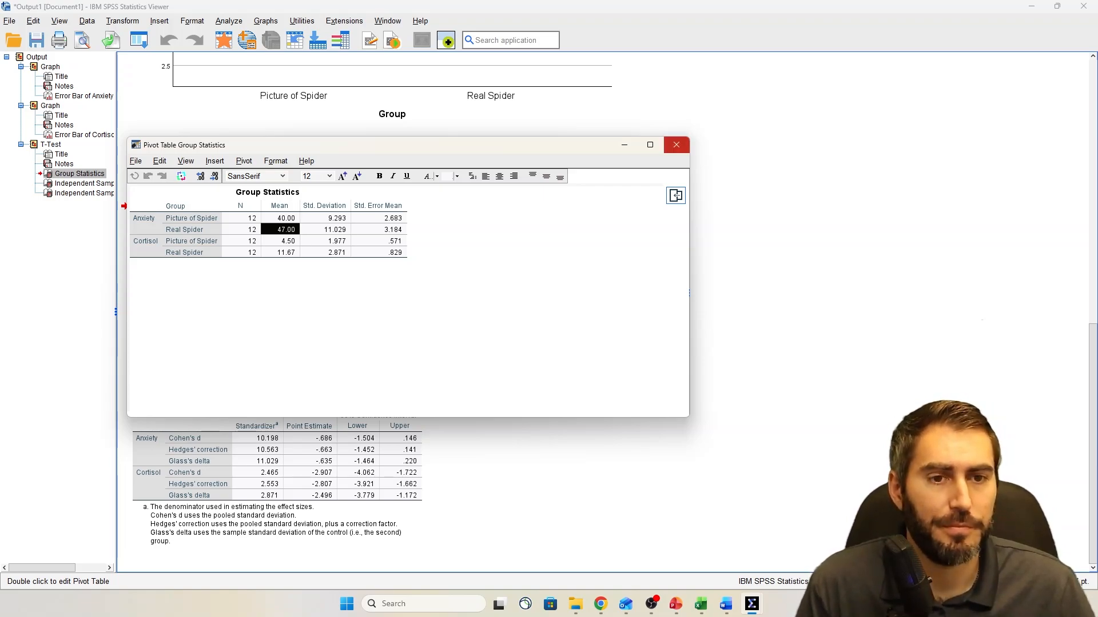
pyautogui.click(676, 145)
# Open the Independent Samples Test table in its own editing window, widened to show all columns
pyautogui.doubleClick(458, 320)
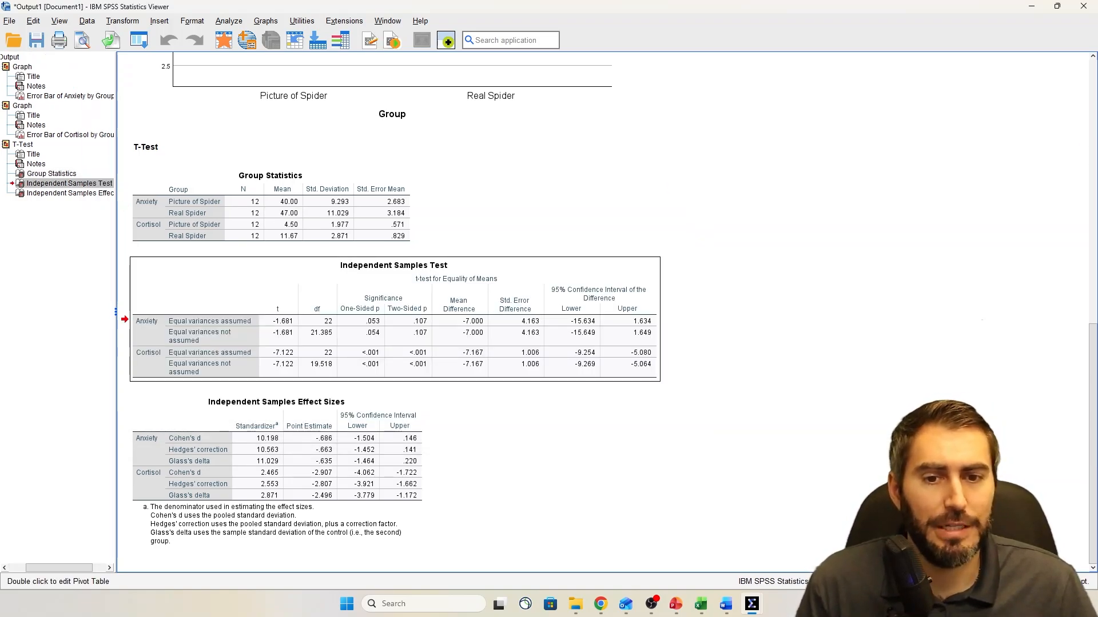
pyautogui.moveTo(468, 161); pyautogui.dragTo(321, 179)
pyautogui.moveTo(682, 324); pyautogui.dragTo(787, 326)
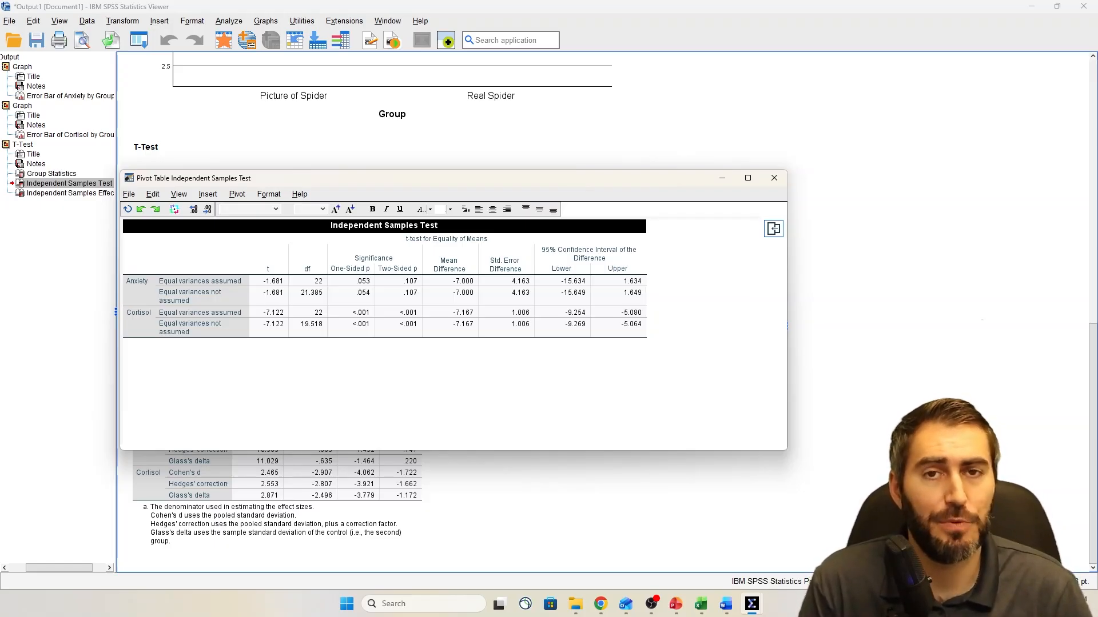
# Highlight the Anxiety and Cortisol row blocks in turn to examine each outcome's test results
pyautogui.moveTo(138, 283); pyautogui.dragTo(620, 293)
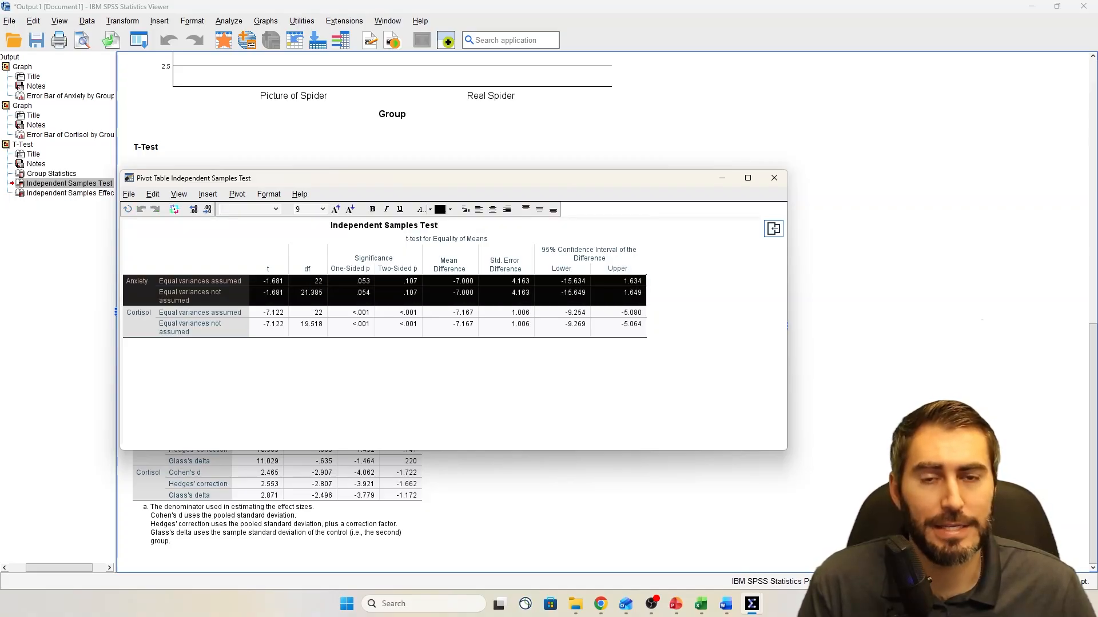
pyautogui.moveTo(138, 315); pyautogui.dragTo(621, 327)
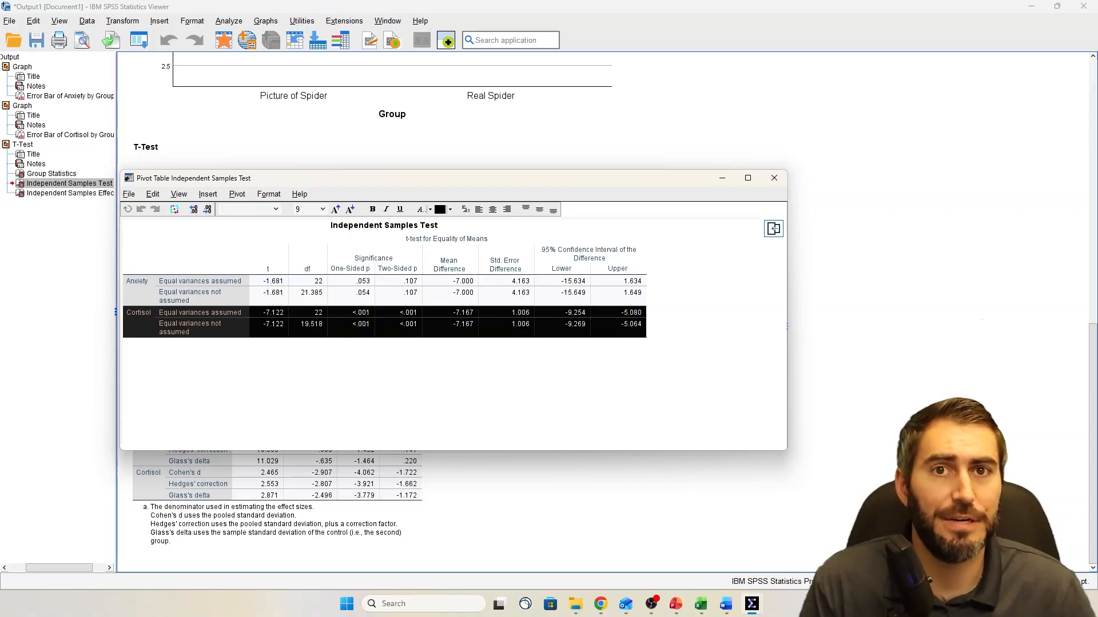
pyautogui.moveTo(138, 283); pyautogui.dragTo(620, 293)
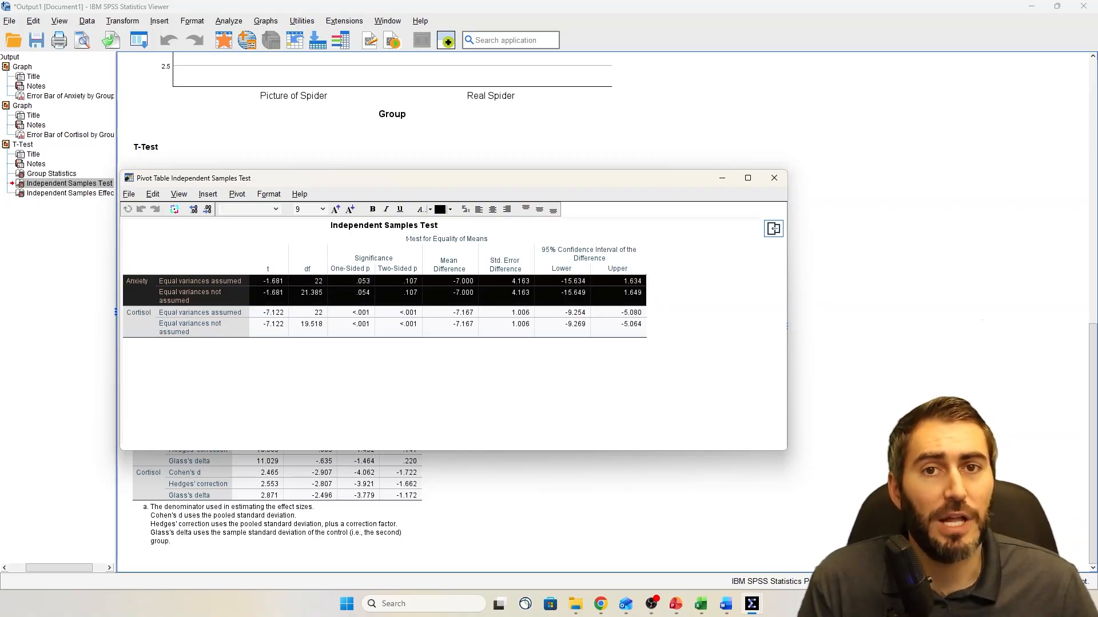
pyautogui.click(139, 254)
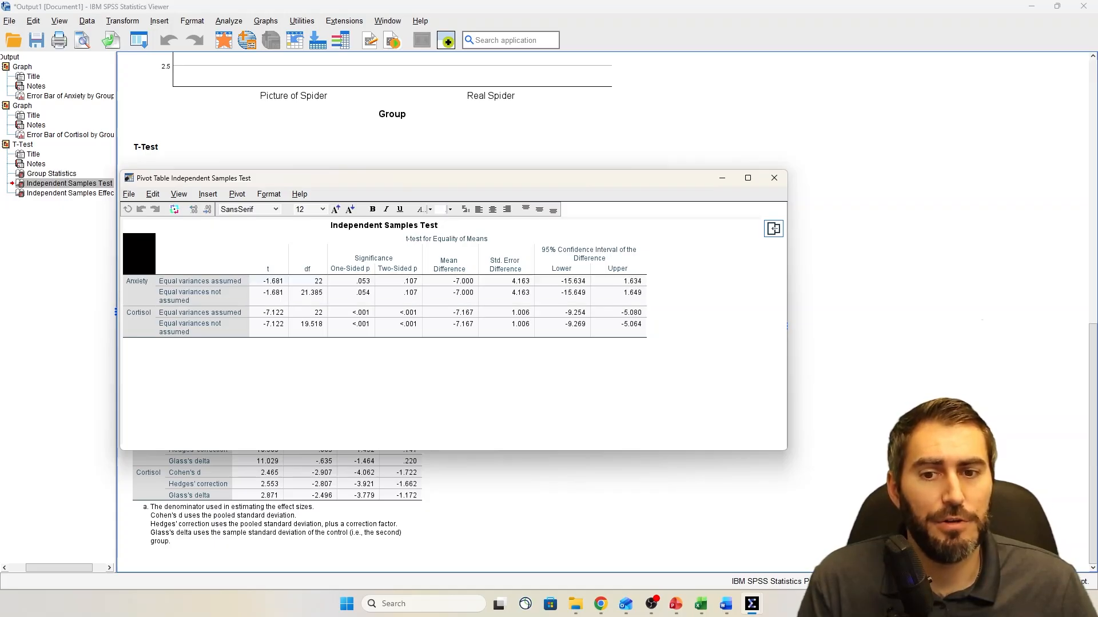
# Examine the equal variances assumed and not assumed rows, focusing on the assumed row for Anxiety and Cortisol
pyautogui.click(200, 281)
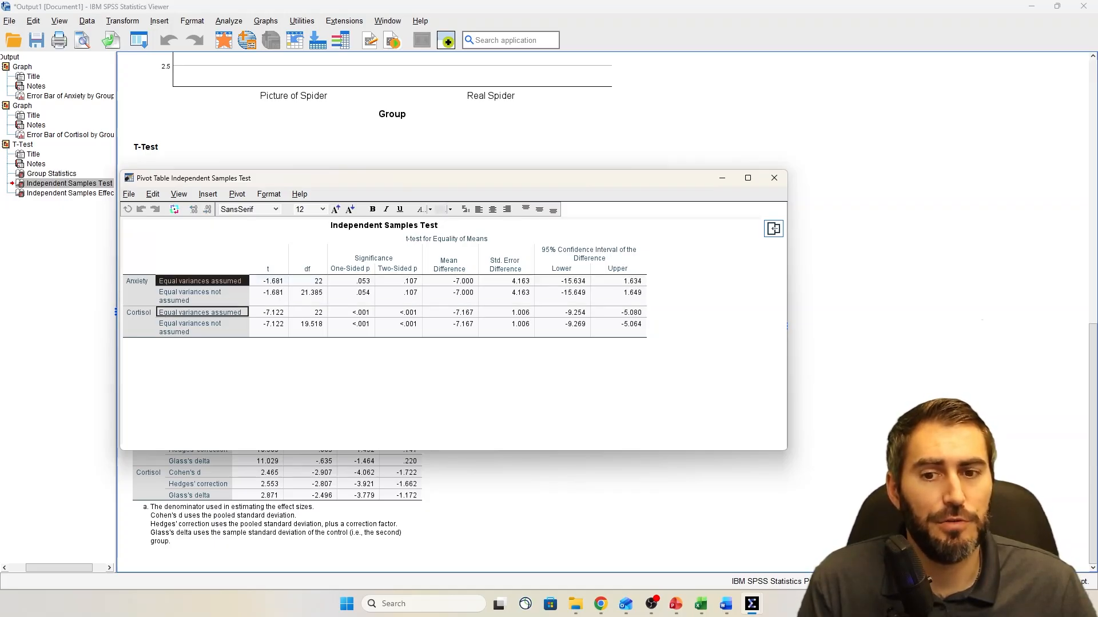
pyautogui.click(201, 296)
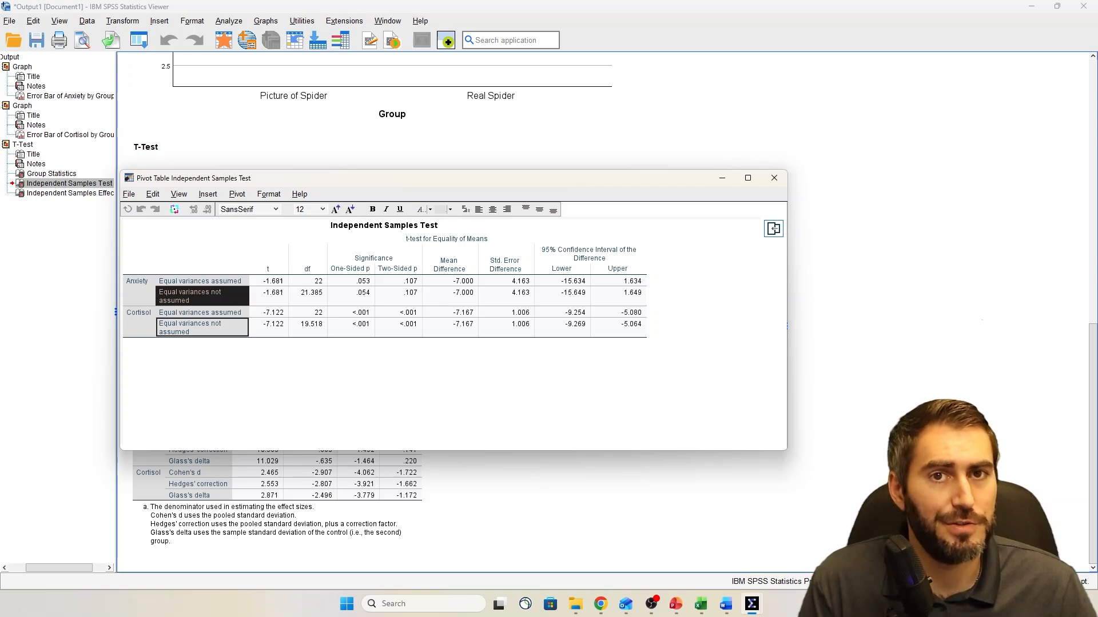
pyautogui.click(200, 281)
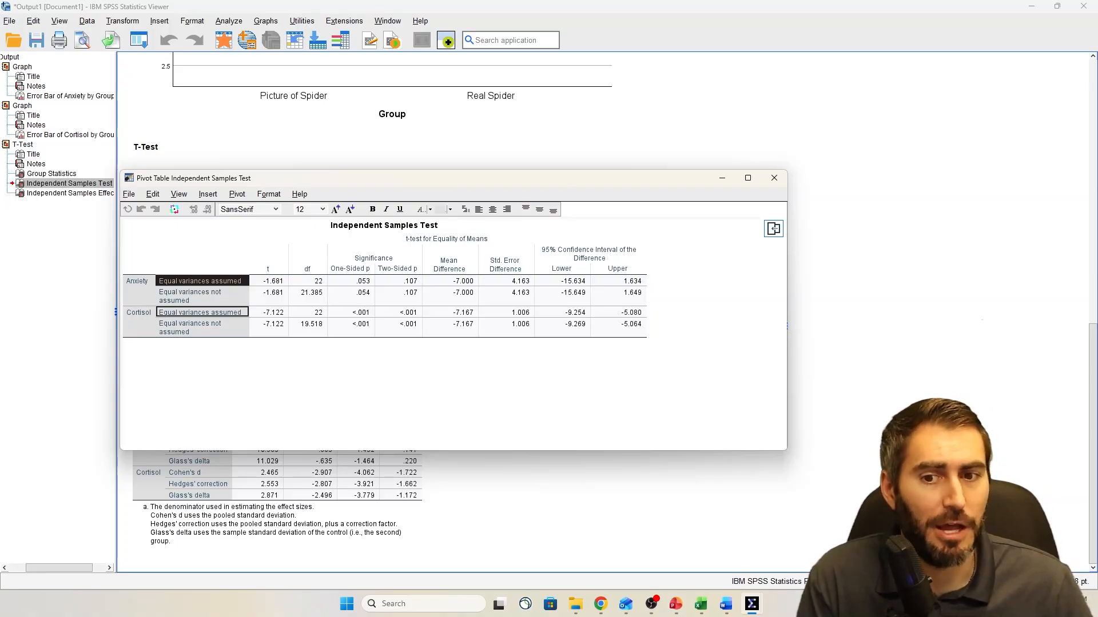
pyautogui.click(139, 312)
pyautogui.click(200, 313)
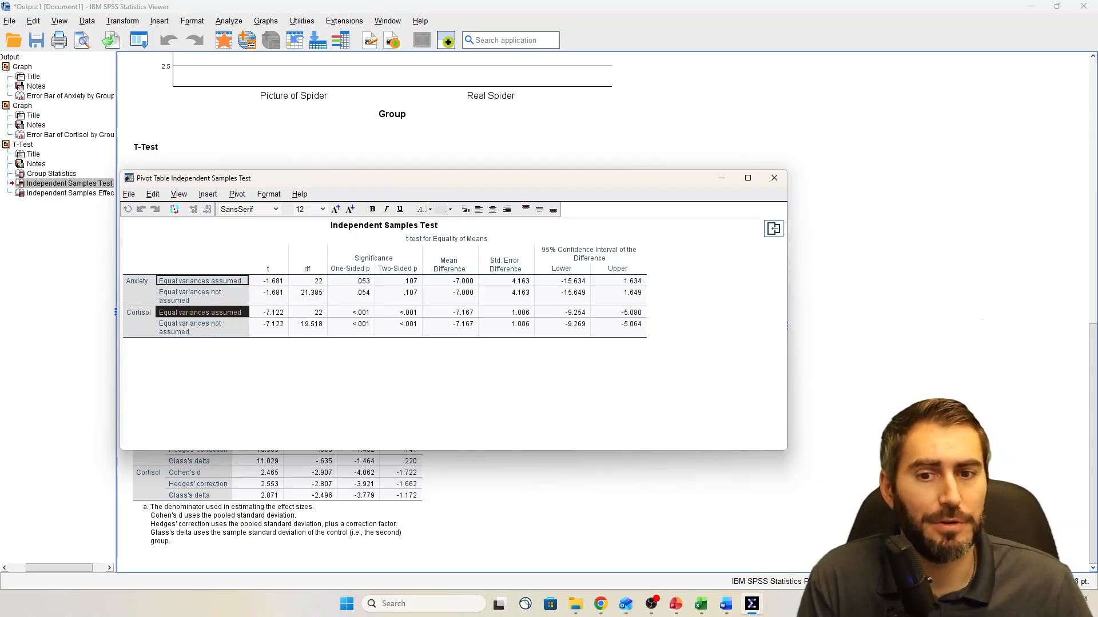
pyautogui.click(200, 281)
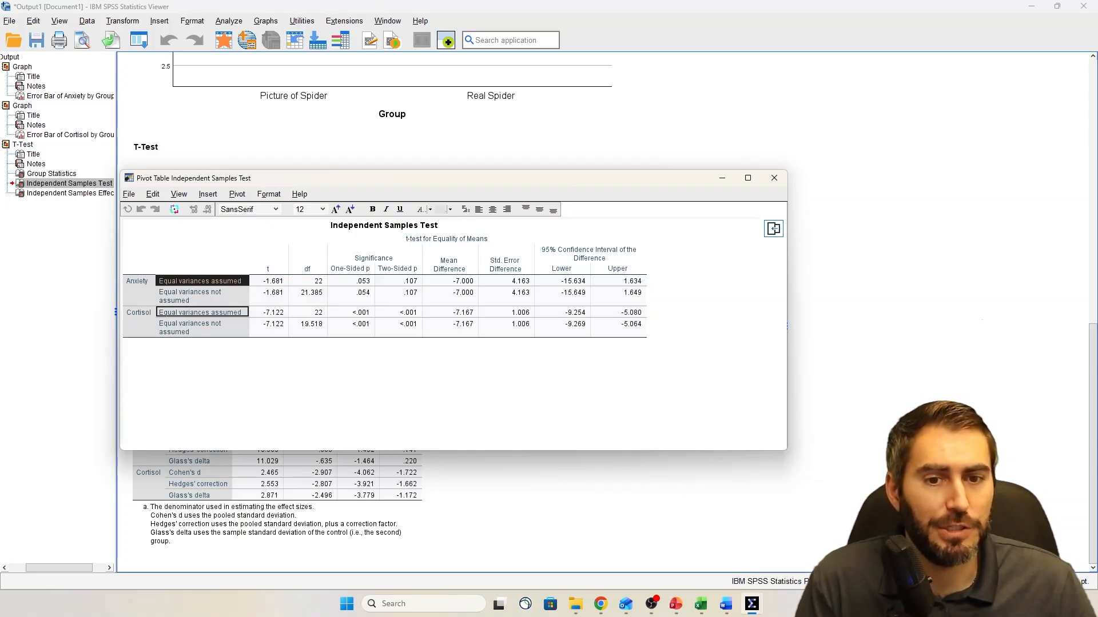
# Read the t, df, one-sided p and two-sided p values for Anxiety with equal variances assumed
pyautogui.click(269, 281)
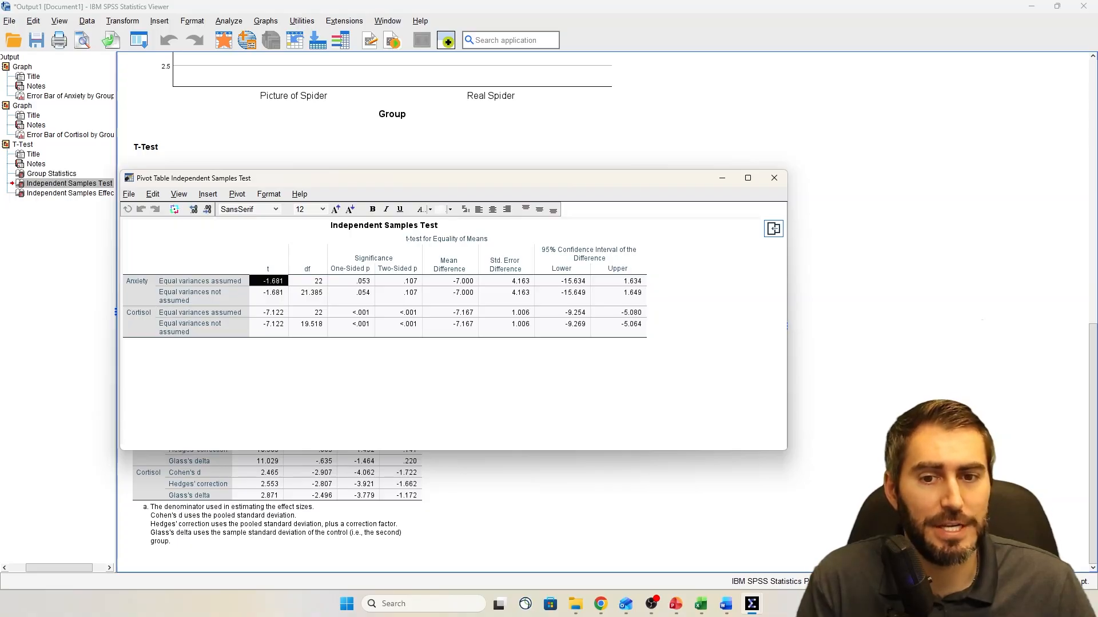
pyautogui.click(307, 282)
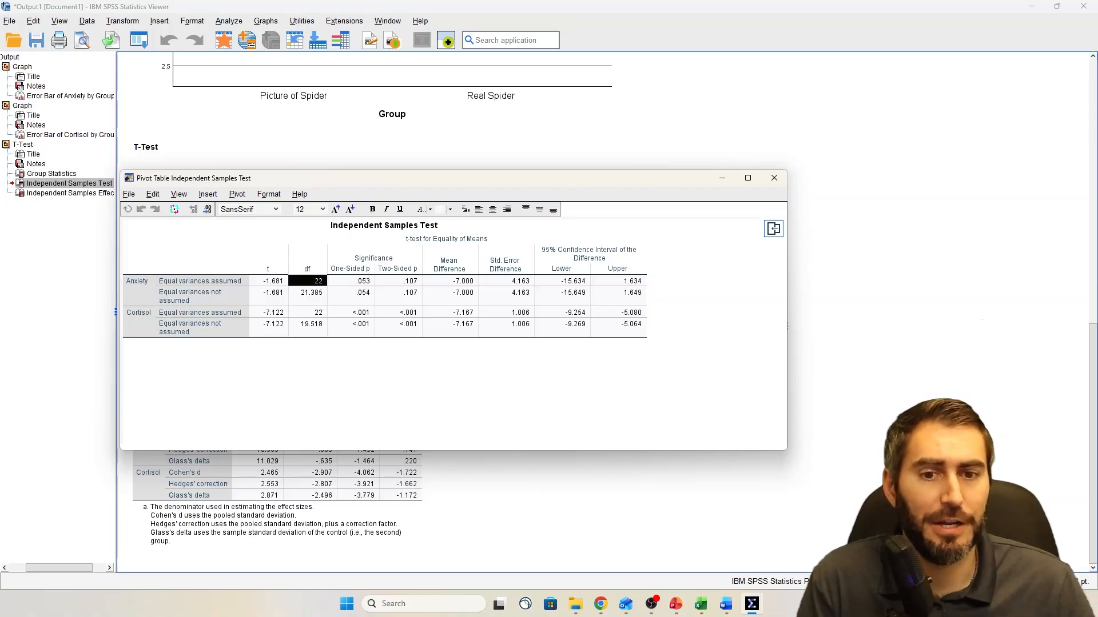
pyautogui.click(351, 281)
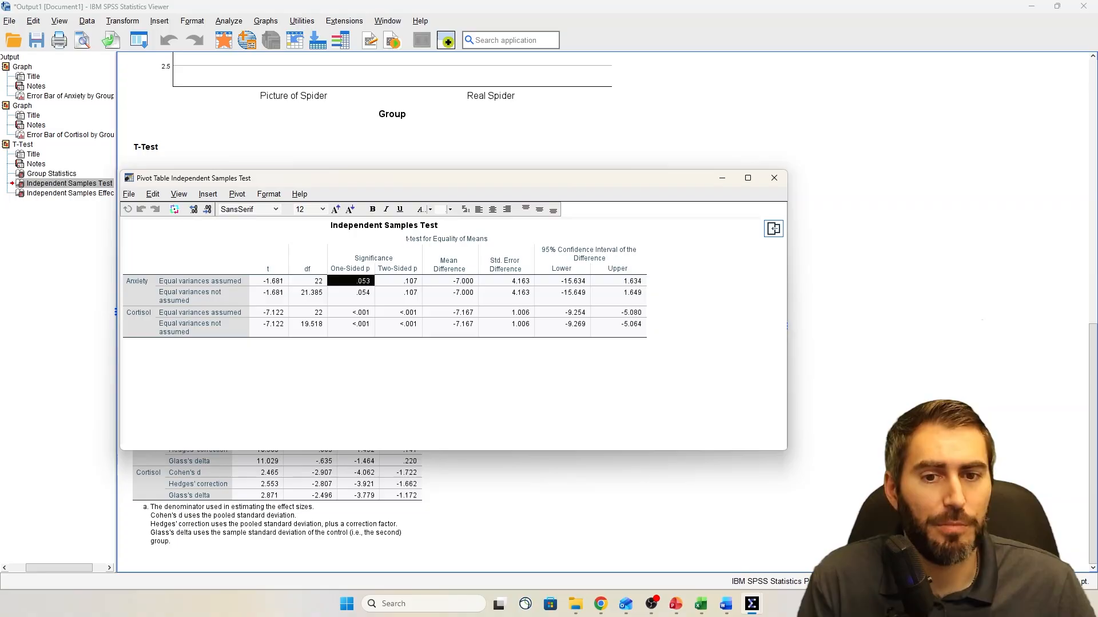
pyautogui.click(399, 281)
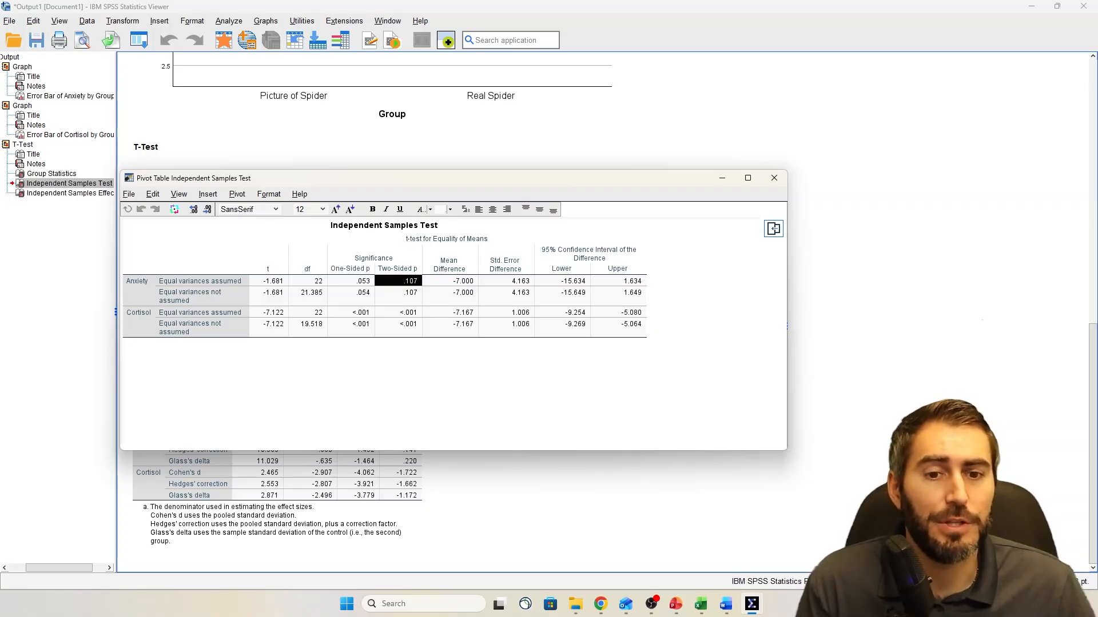
# Compare the two-sided p values of Cortisol and Anxiety in the equal variances assumed rows
pyautogui.click(407, 313)
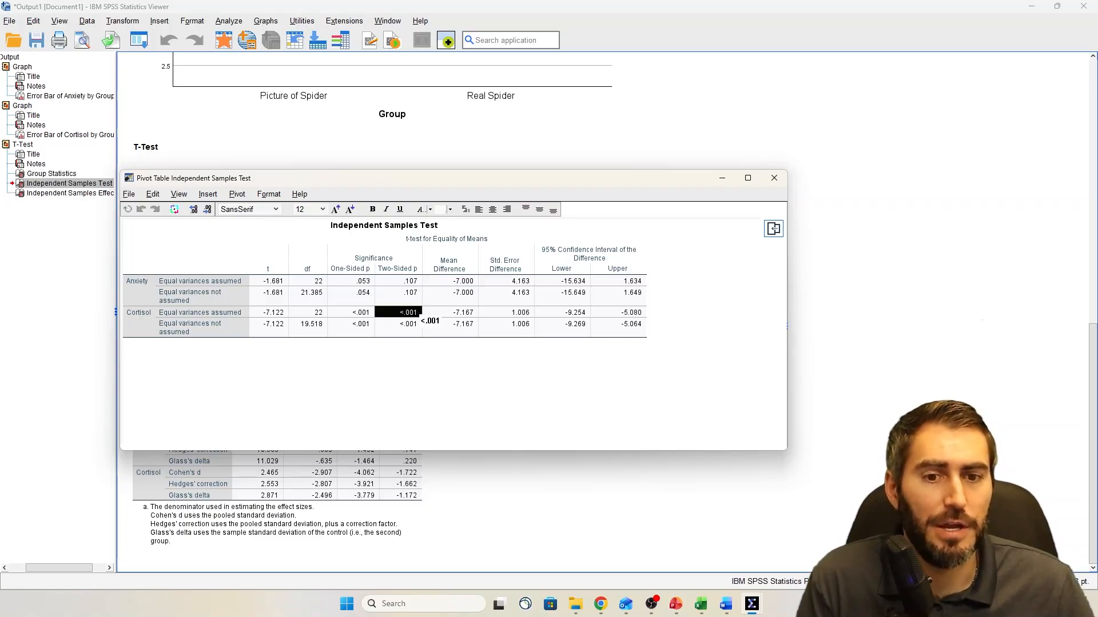
pyautogui.click(408, 281)
pyautogui.click(407, 313)
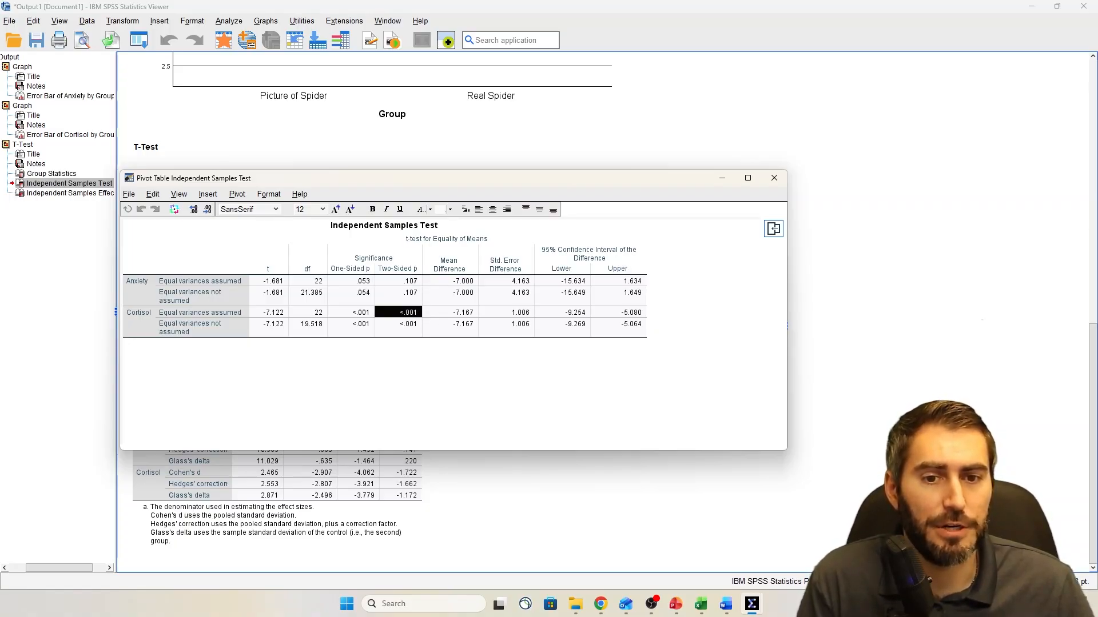
# Examine the t, df and significance values for Anxiety and Cortisol across their equal variances assumed rows
pyautogui.click(407, 281)
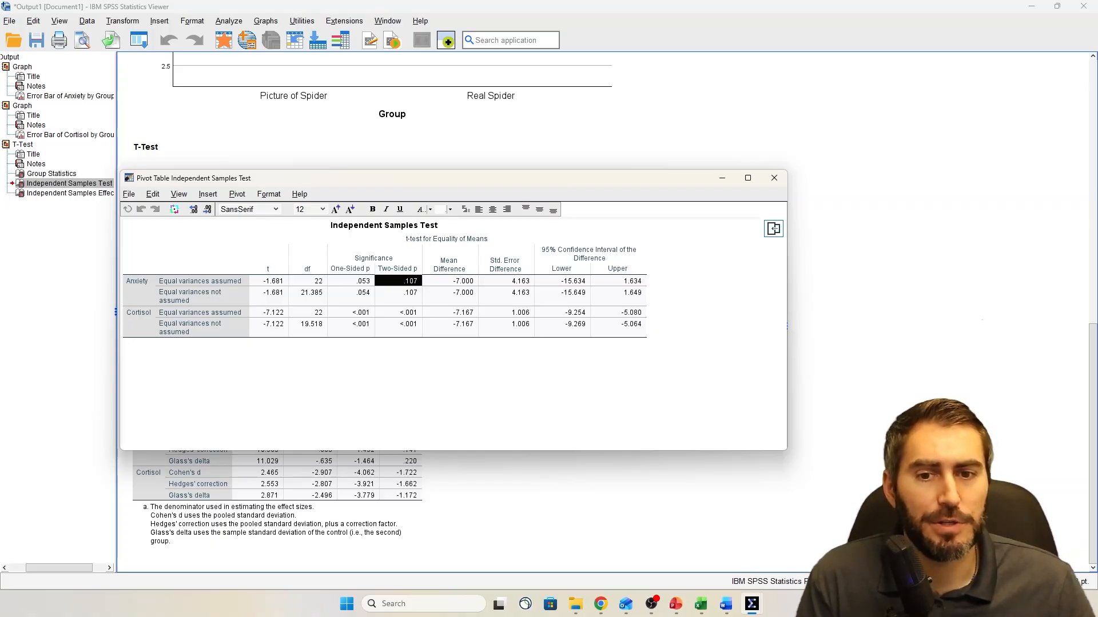
pyautogui.moveTo(269, 281); pyautogui.dragTo(401, 281)
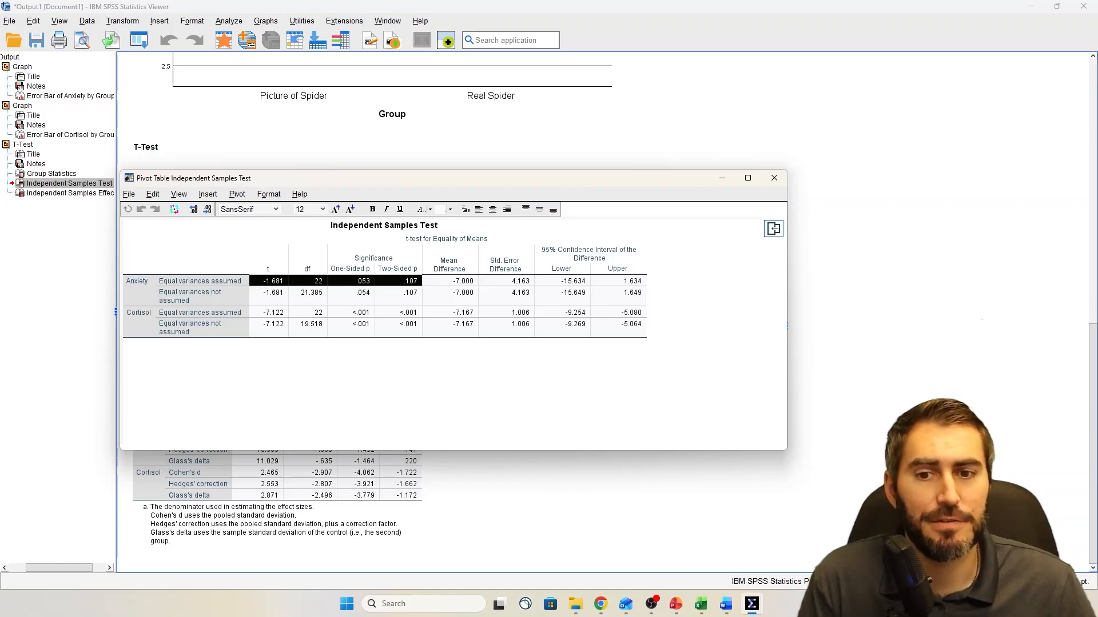
pyautogui.moveTo(269, 313); pyautogui.dragTo(401, 313)
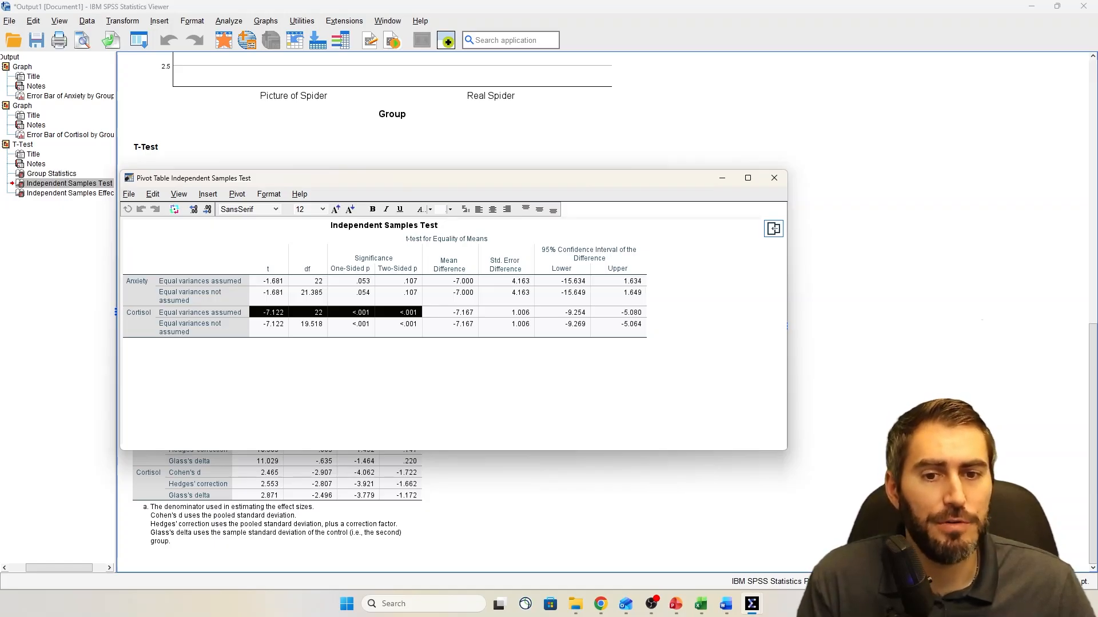
pyautogui.click(269, 261)
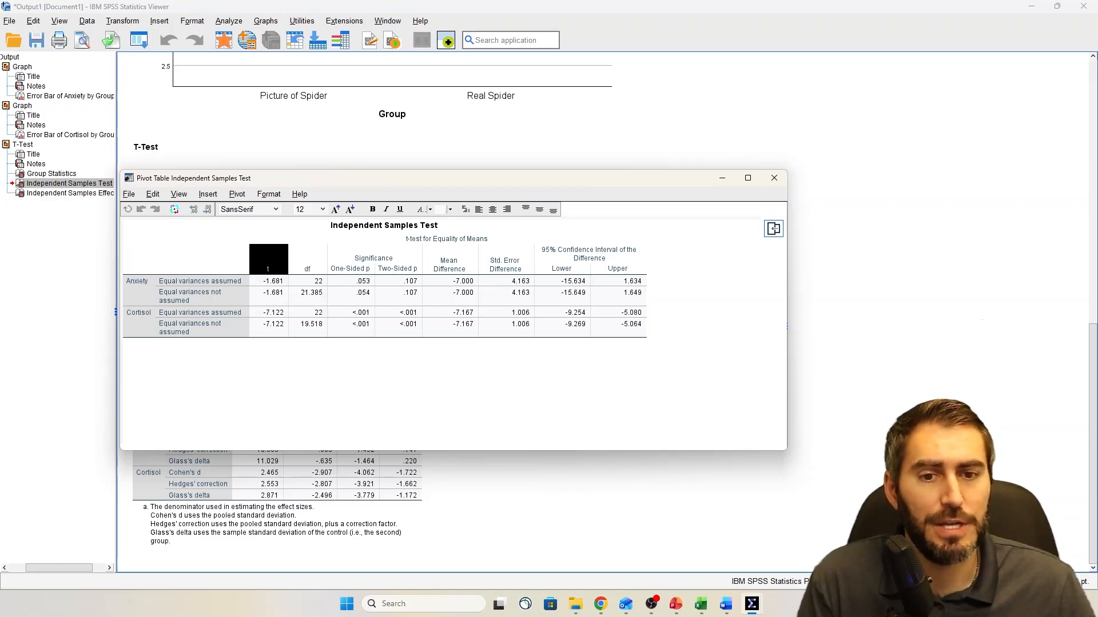
# Check the two-sided p values for Anxiety and Cortisol with equal variances assumed, and close the pivot table
pyautogui.click(400, 281)
pyautogui.click(400, 312)
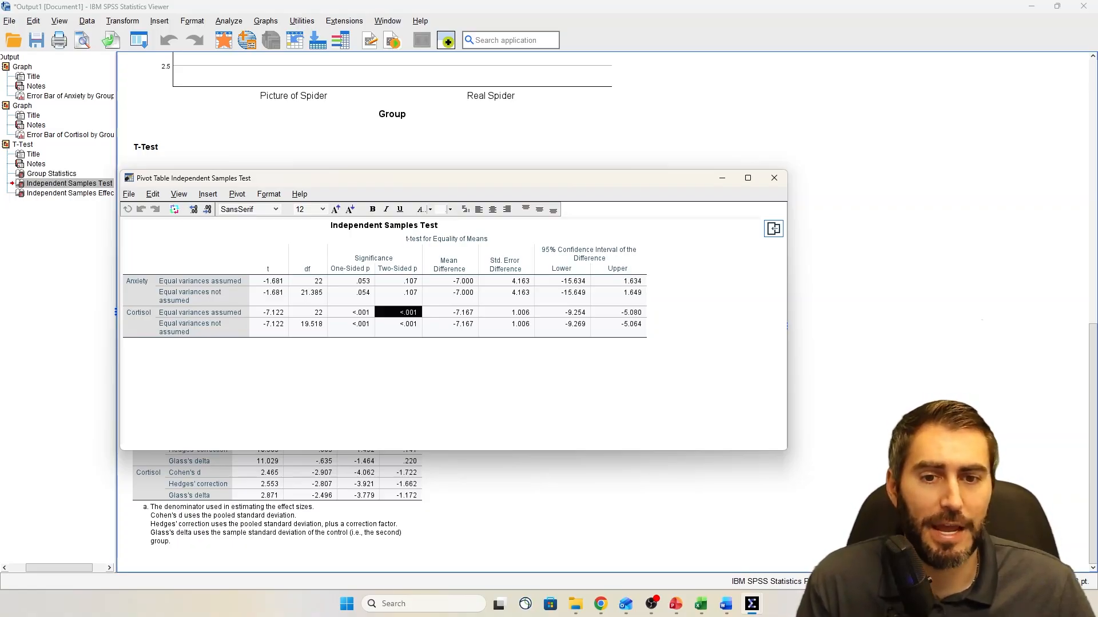
pyautogui.click(400, 280)
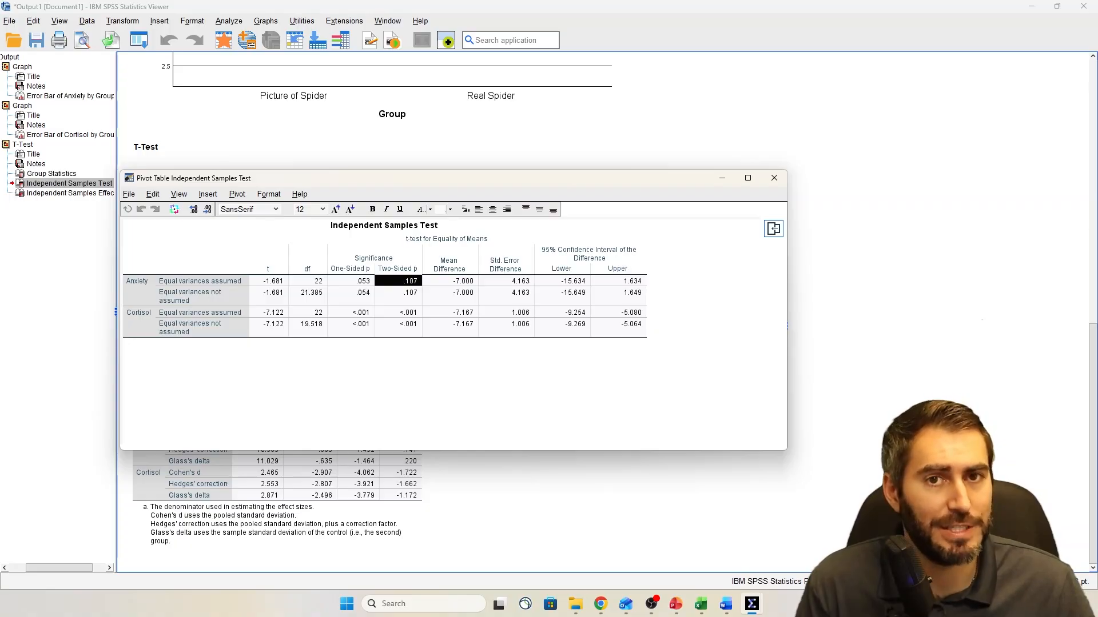
pyautogui.click(139, 316)
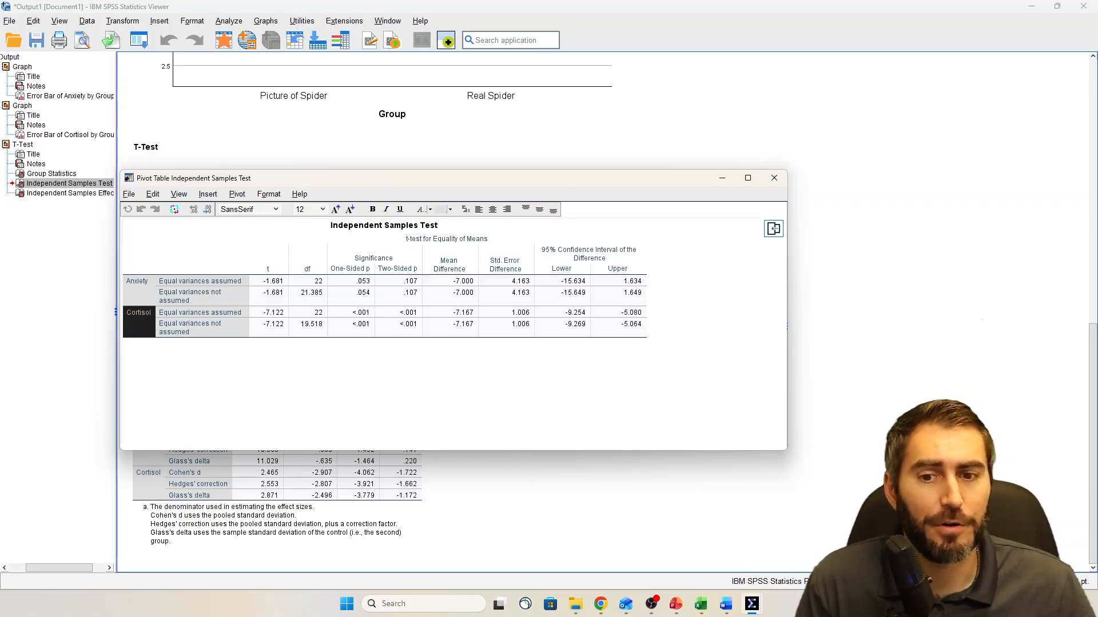
pyautogui.click(398, 312)
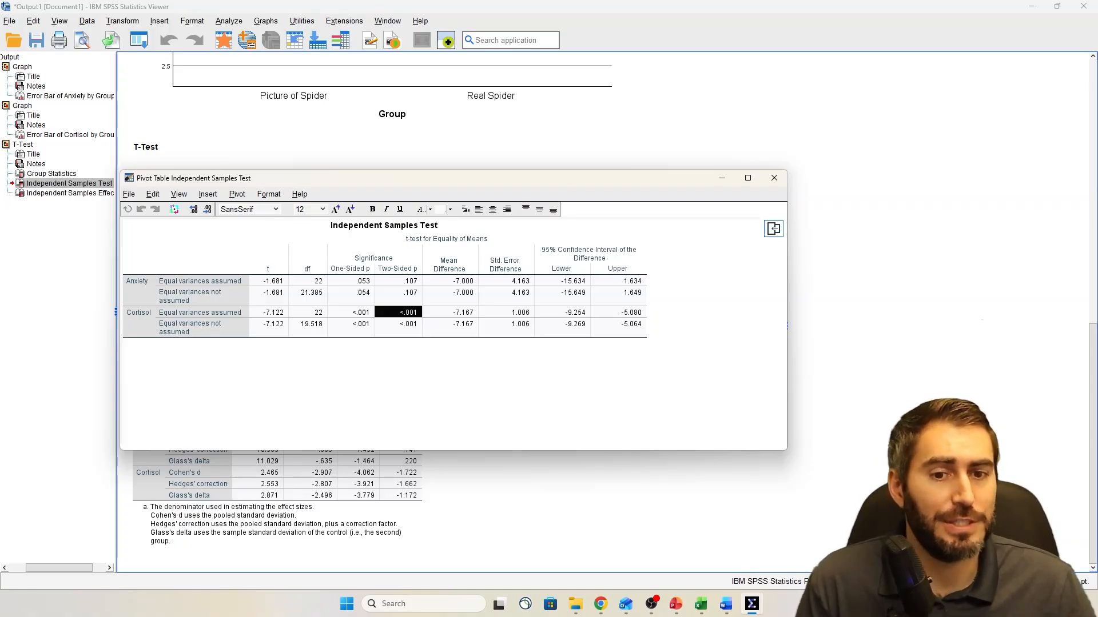
pyautogui.click(774, 178)
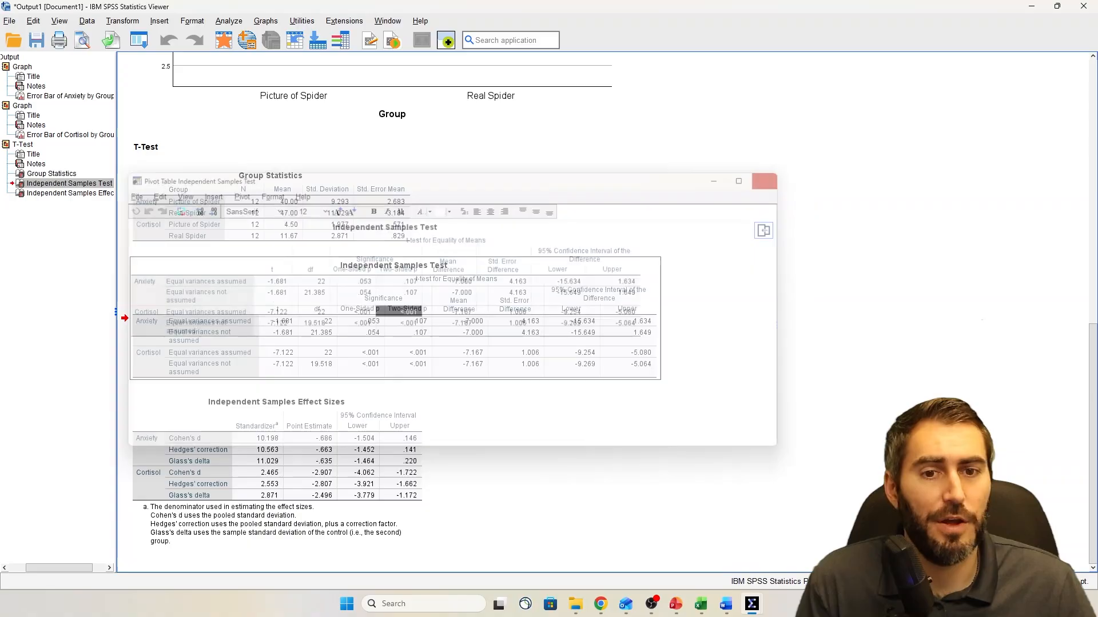
# Review the Cortisol and Anxiety error bar charts by group and examine the Independent Samples Effect Sizes table
pyautogui.scroll(5, 572, 285)
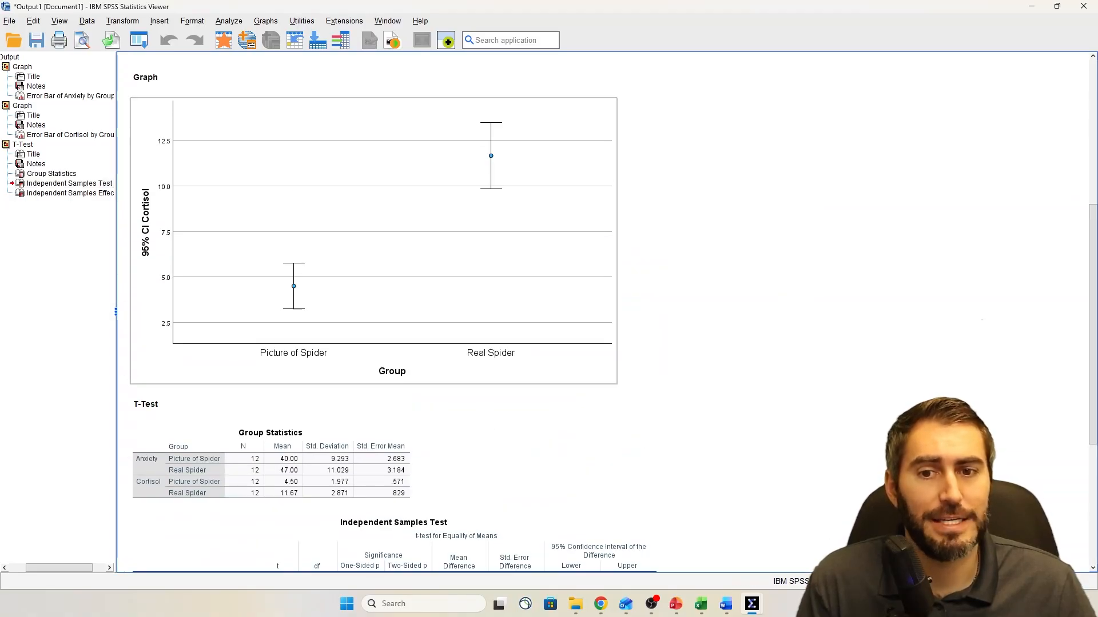
pyautogui.scroll(5, 371, 312)
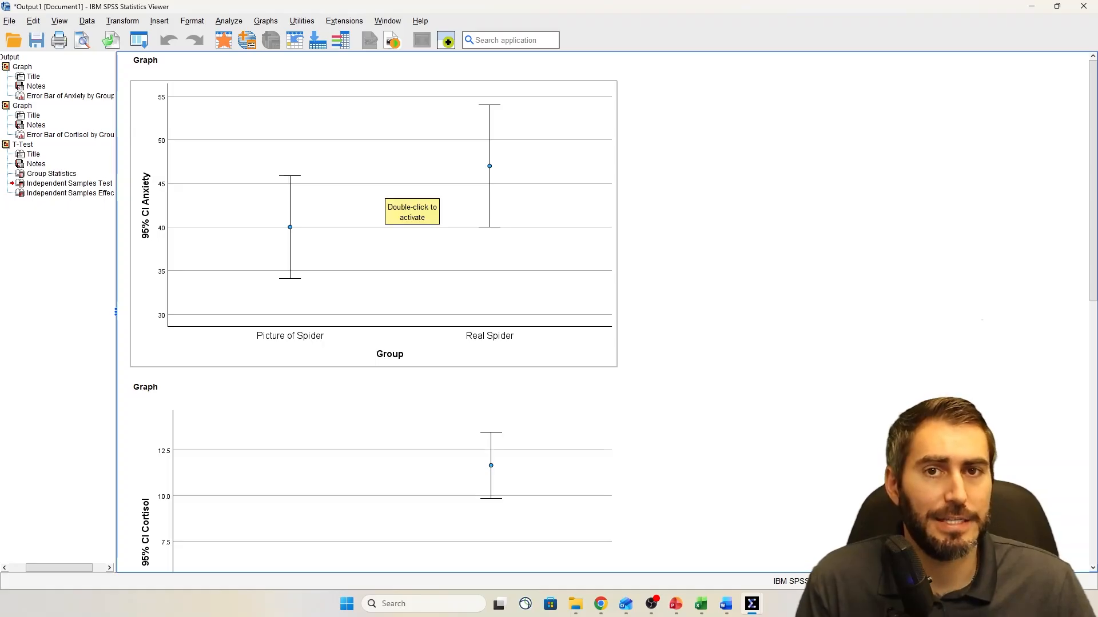
pyautogui.scroll(-10, 389, 197)
pyautogui.scroll(-1, 389, 320)
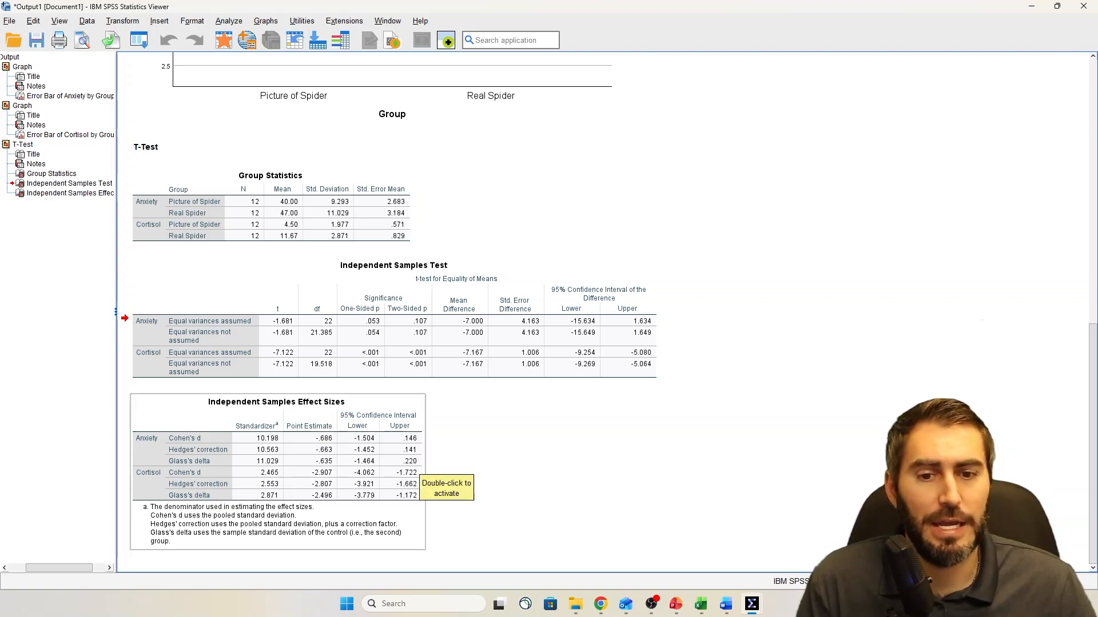
pyautogui.click(416, 472)
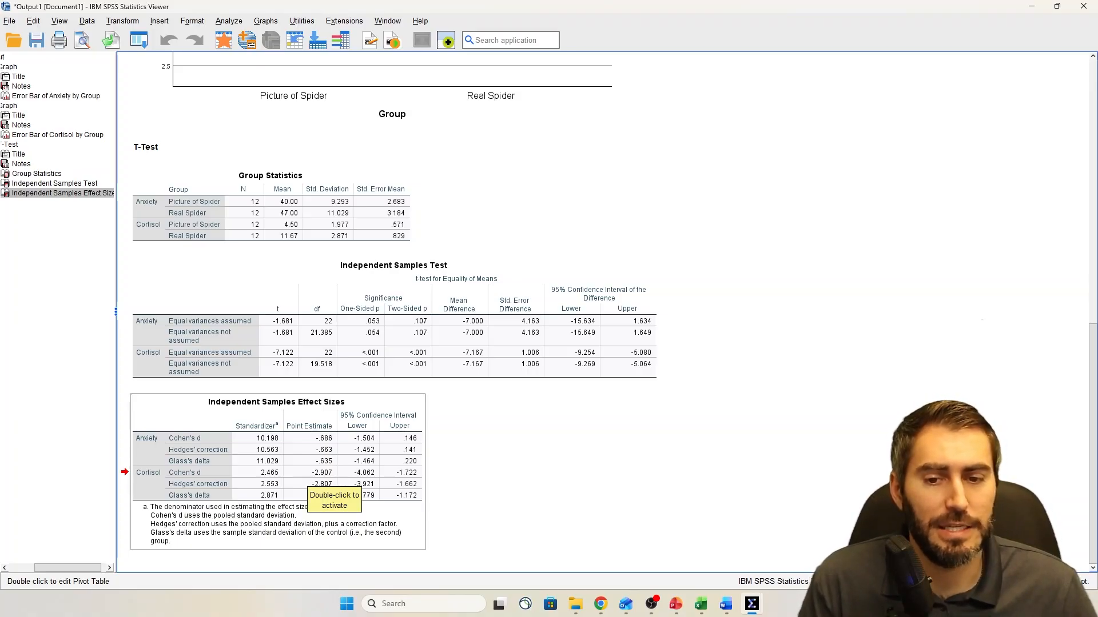
pyautogui.click(514, 461)
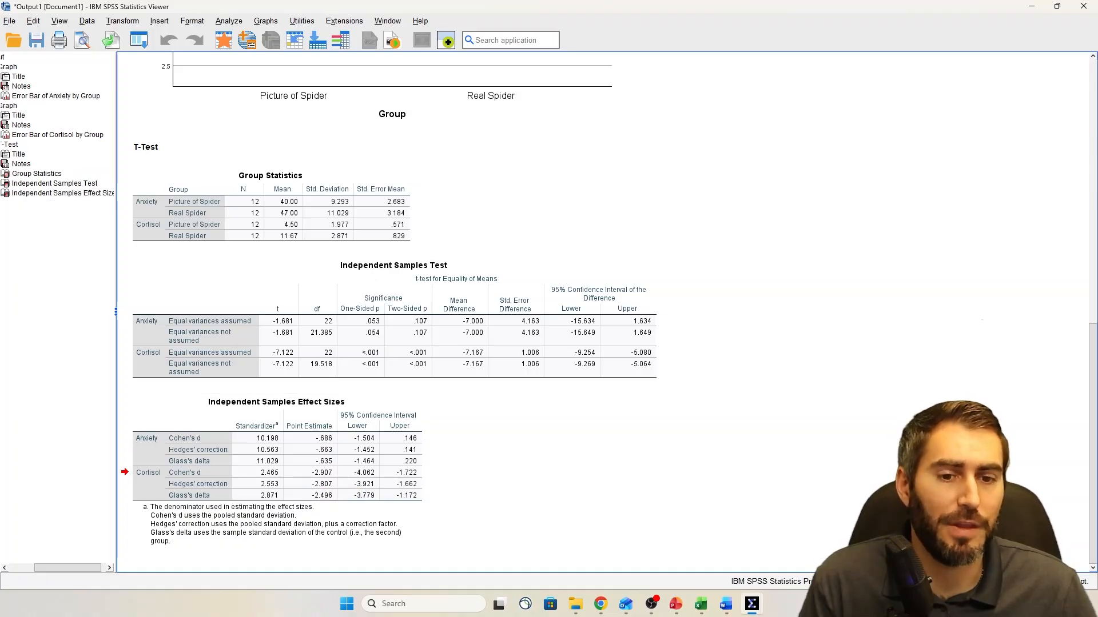